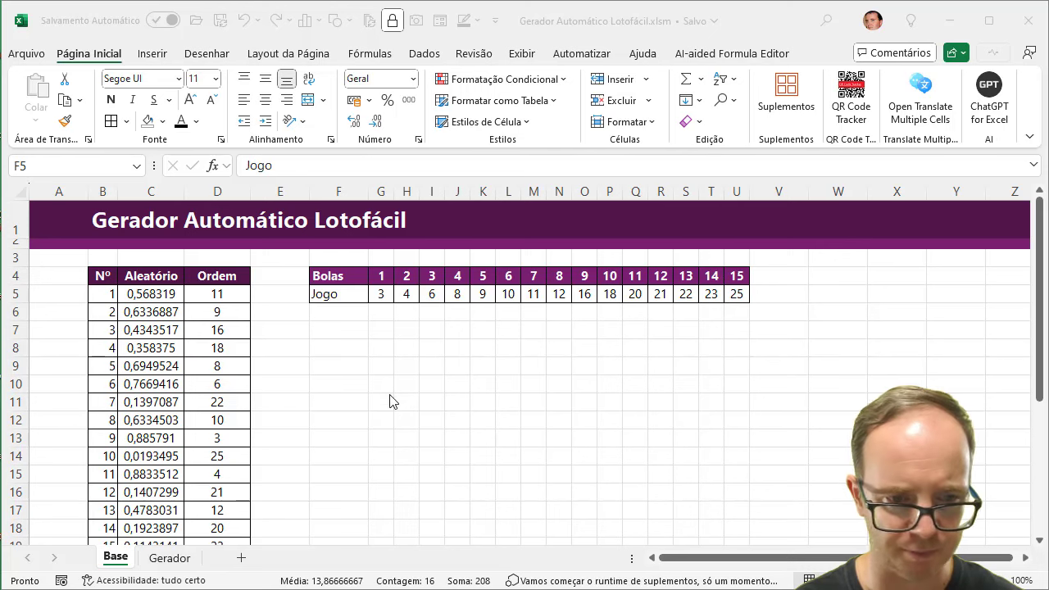
On the Gerador sheet, generate several Lotofácil games with the GERADOR button
key("ctrl+shift+Right")
left_click(173, 565)
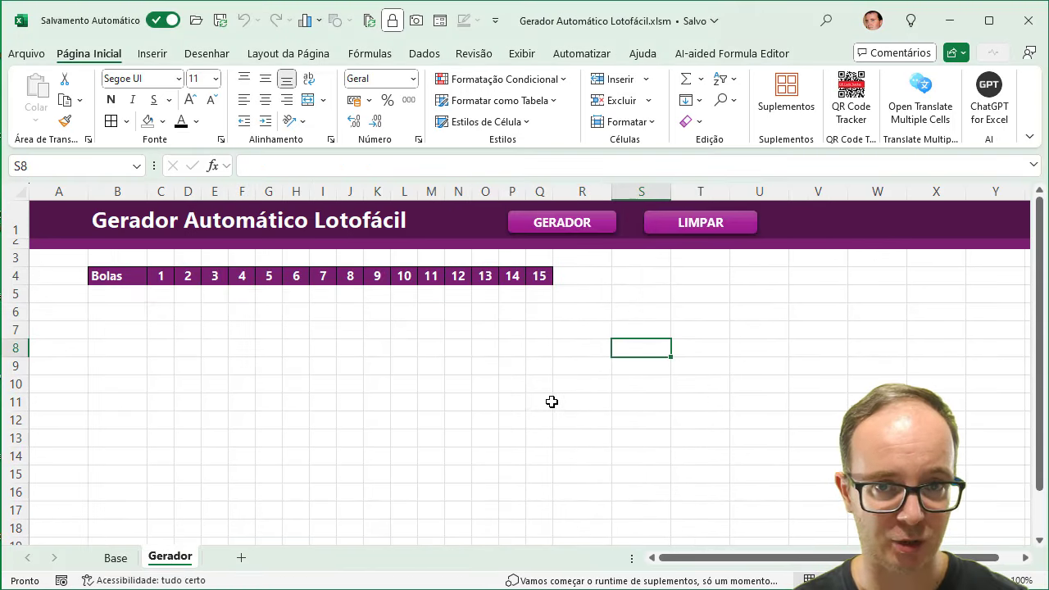
left_click(597, 225)
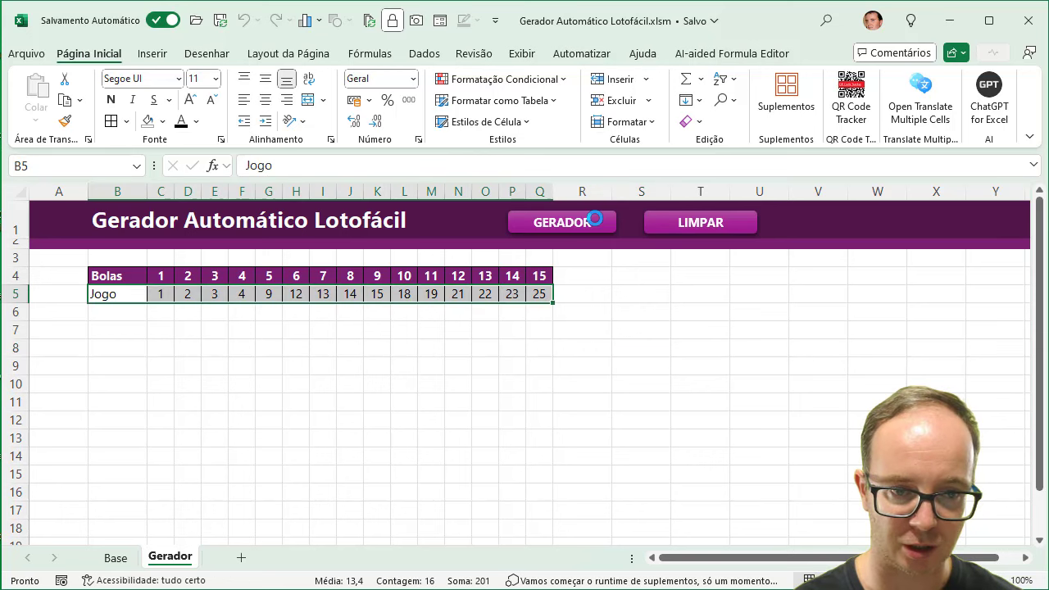
left_click(595, 219)
left_click(595, 219)
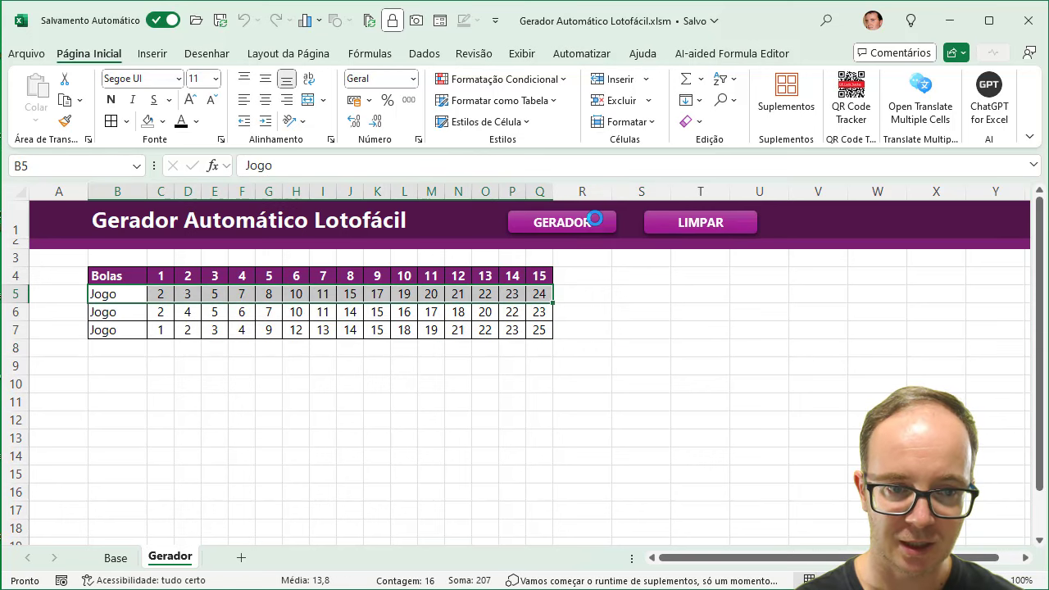
left_click(595, 219)
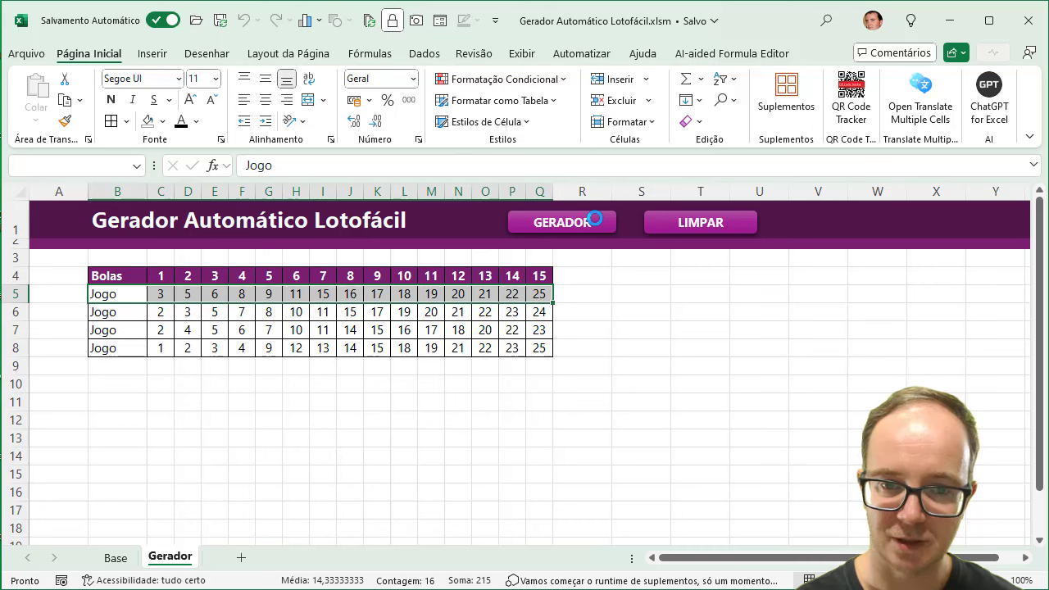
left_click(595, 219)
left_click(595, 219)
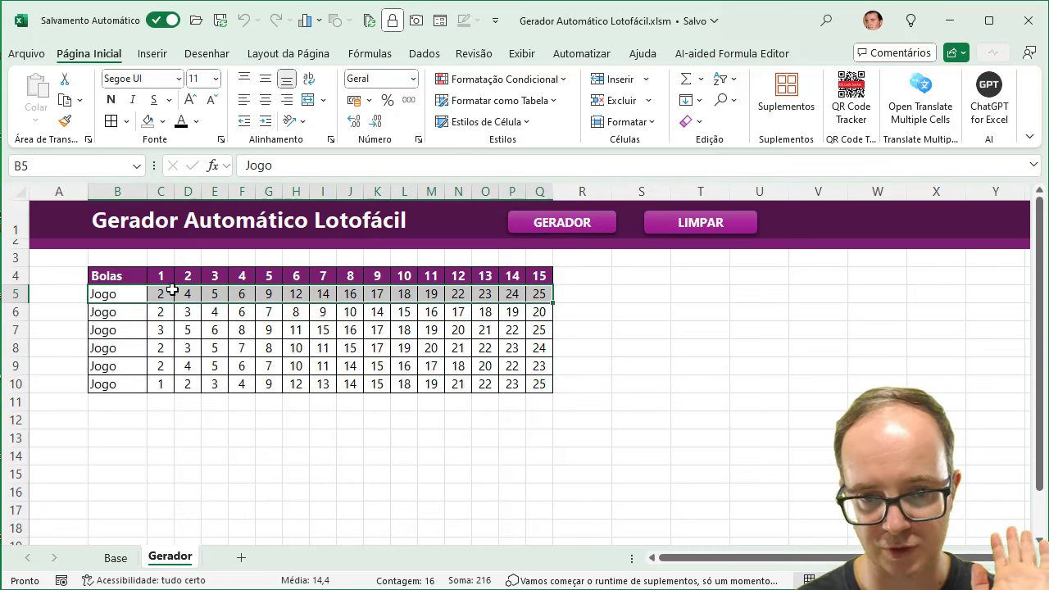
Generate a couple more games, then clear every generated game with LIMPAR
left_click_drag(126, 294, 124, 385)
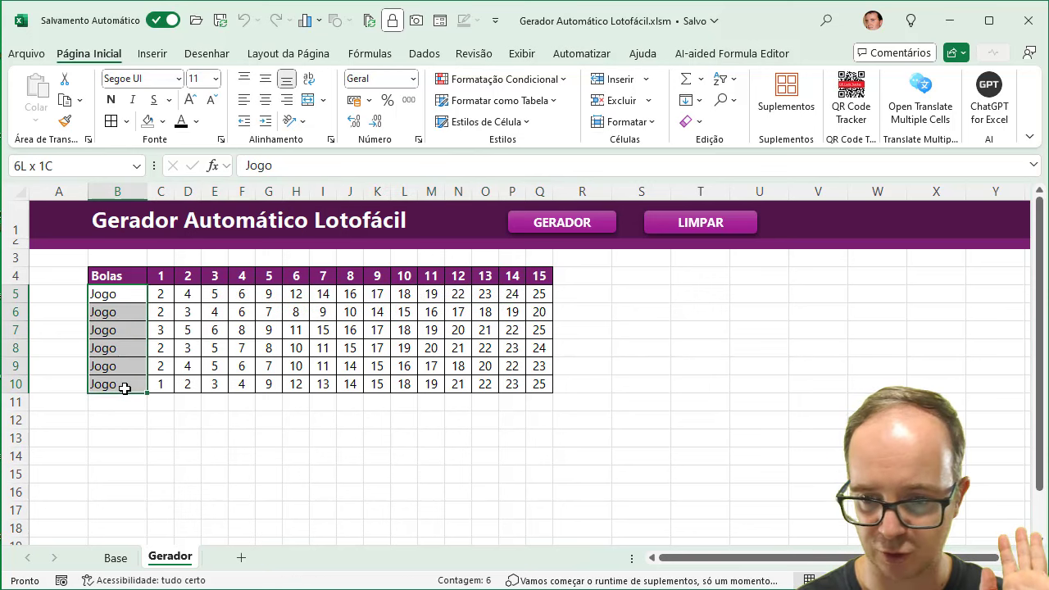
left_click(580, 222)
left_click(580, 222)
left_click(579, 223)
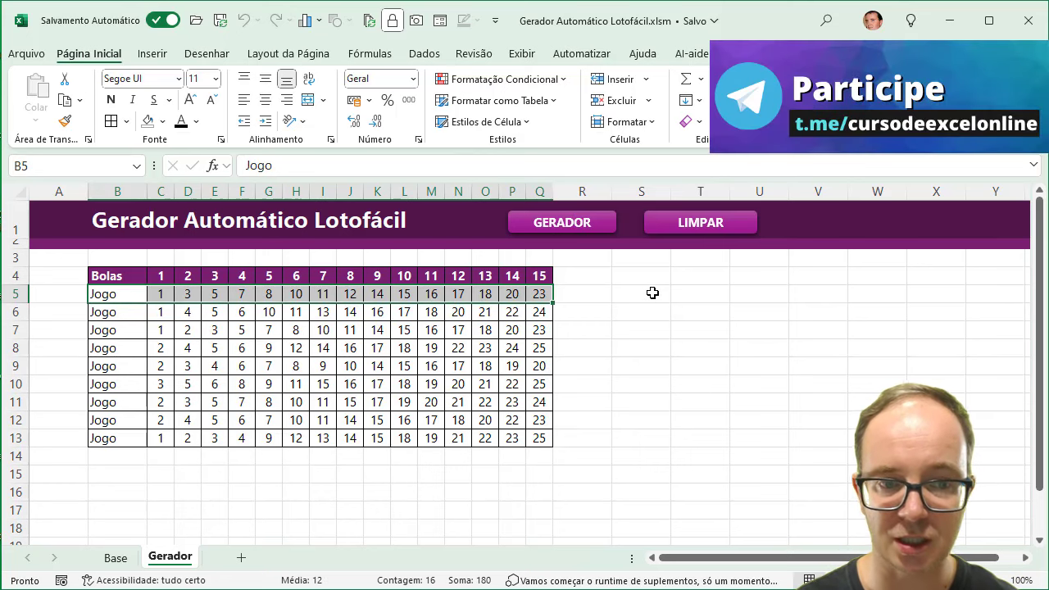
left_click(693, 230)
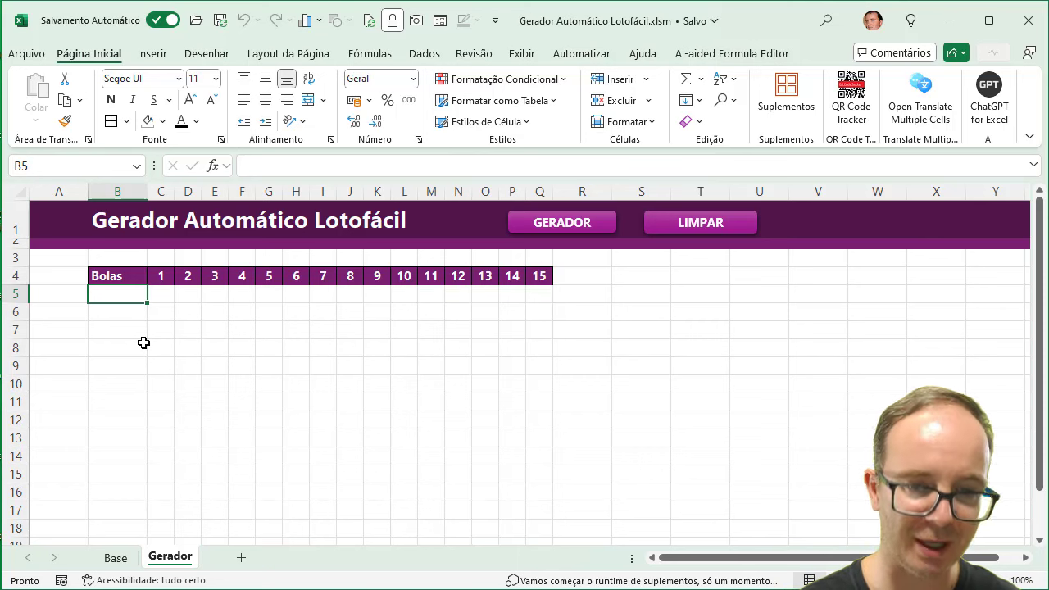
Narrow column A on the Base sheet, then create a new blank workbook
left_click(116, 559)
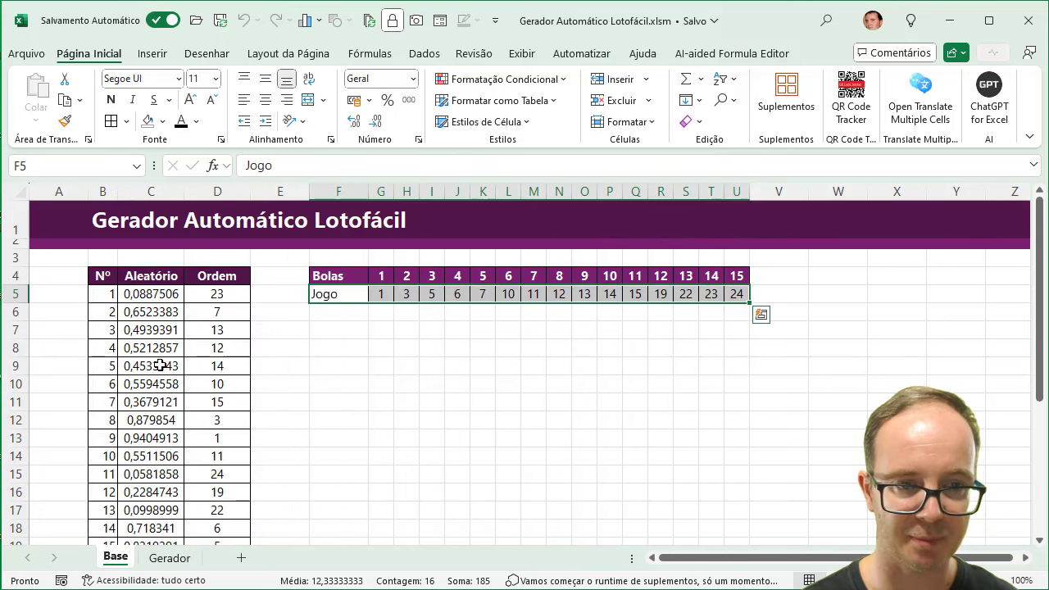
left_click_drag(87, 191, 69, 191)
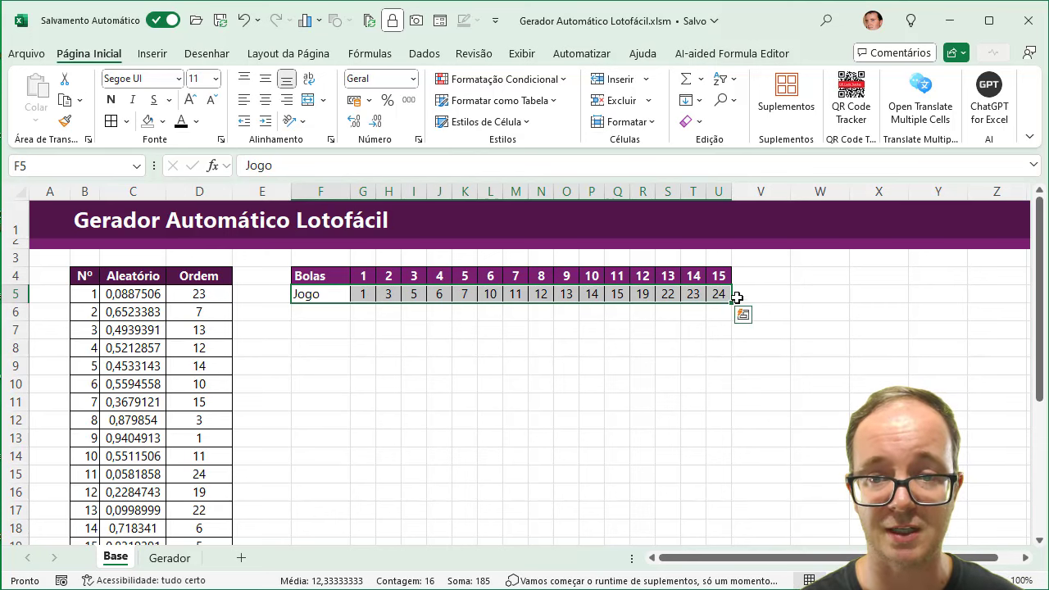
left_click_drag(367, 297, 719, 294)
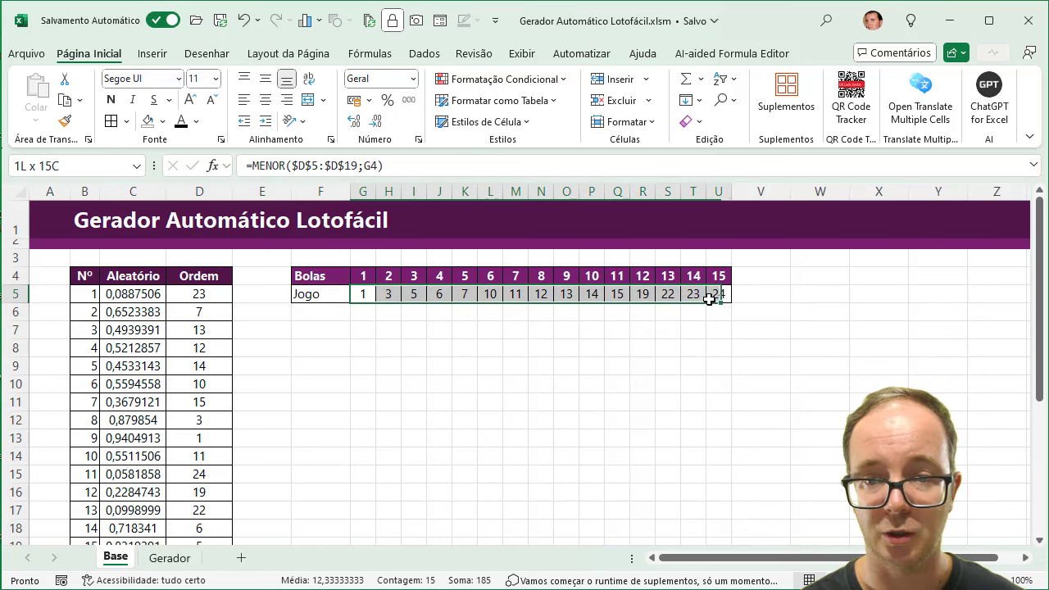
left_click_drag(372, 296, 719, 294)
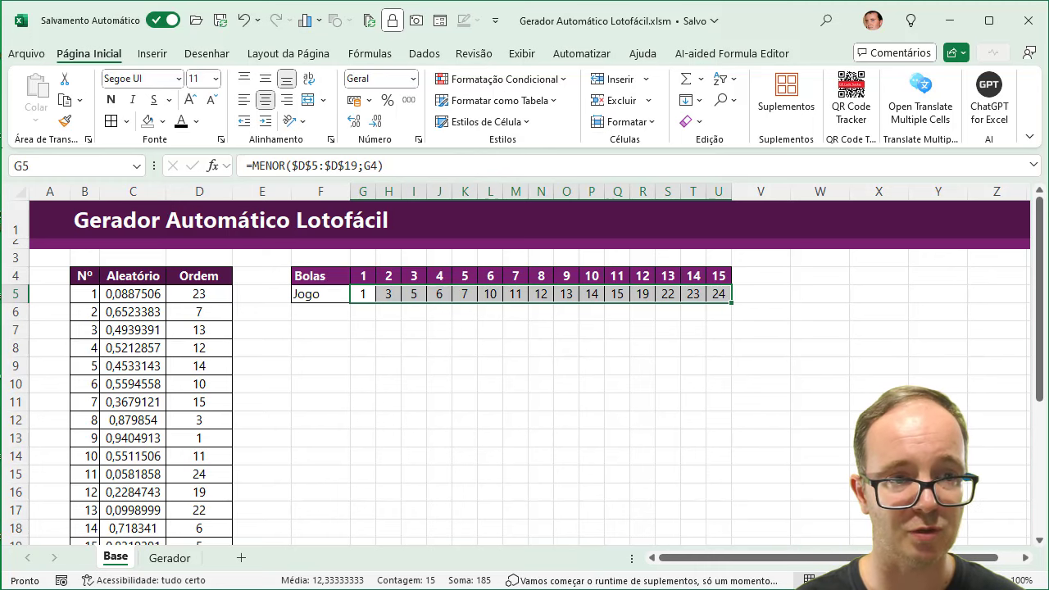
left_click(24, 54)
left_click(195, 187)
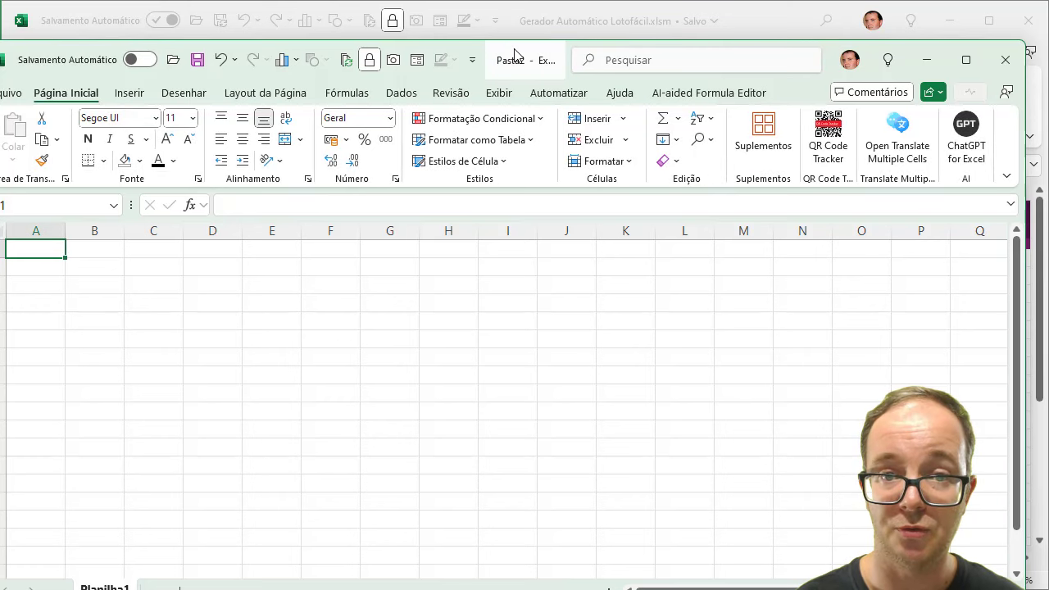
Copy title rows 1–2 ('Gerador Automático Lotofácil' banner) from Base and paste them at A1 of the new workbook
left_click_drag(514, 55, 537, 15)
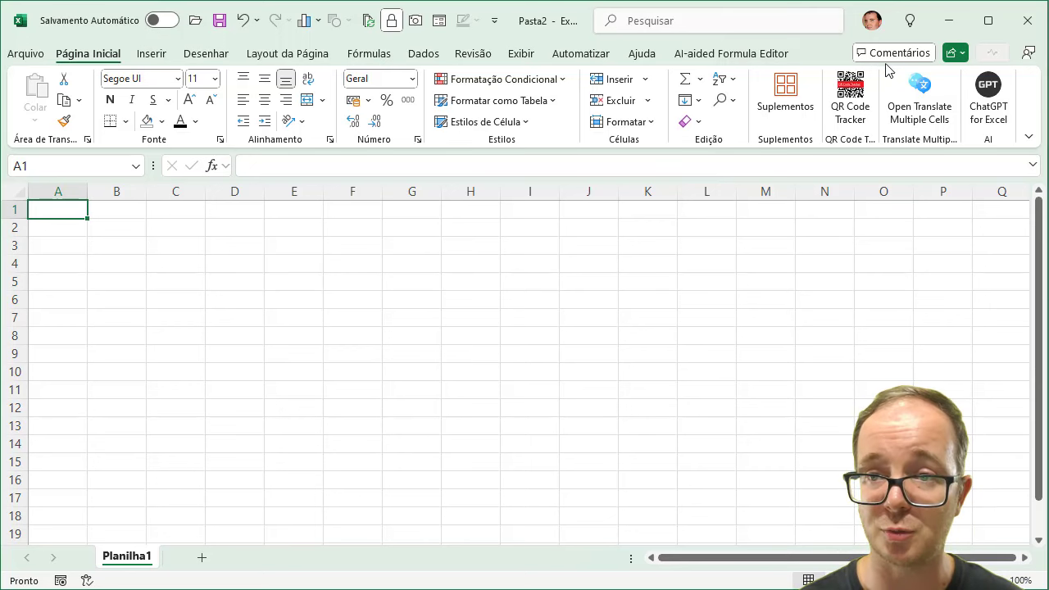
left_click(950, 21)
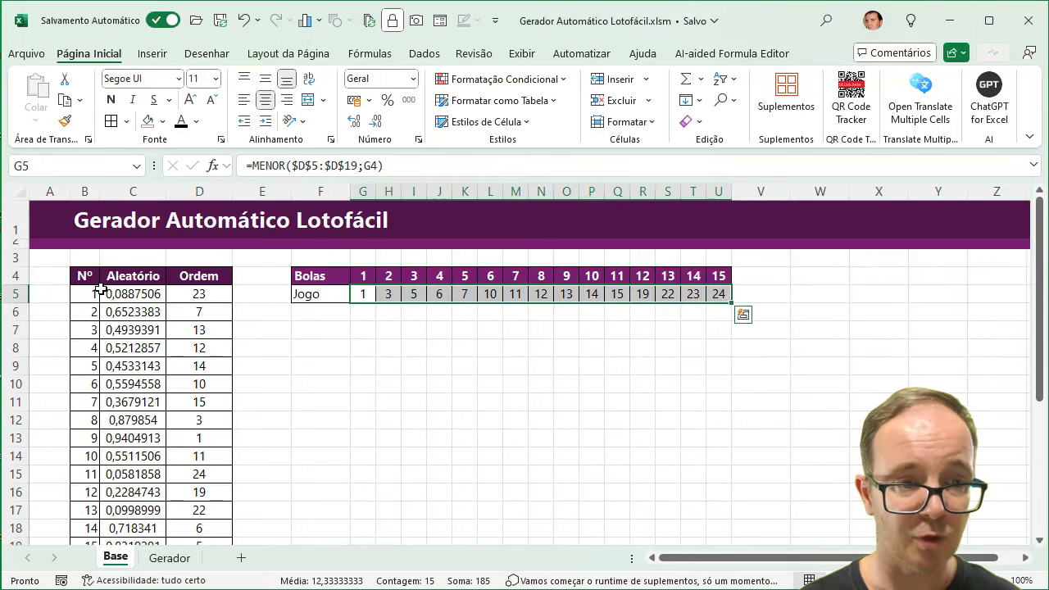
left_click_drag(15, 238, 15, 247)
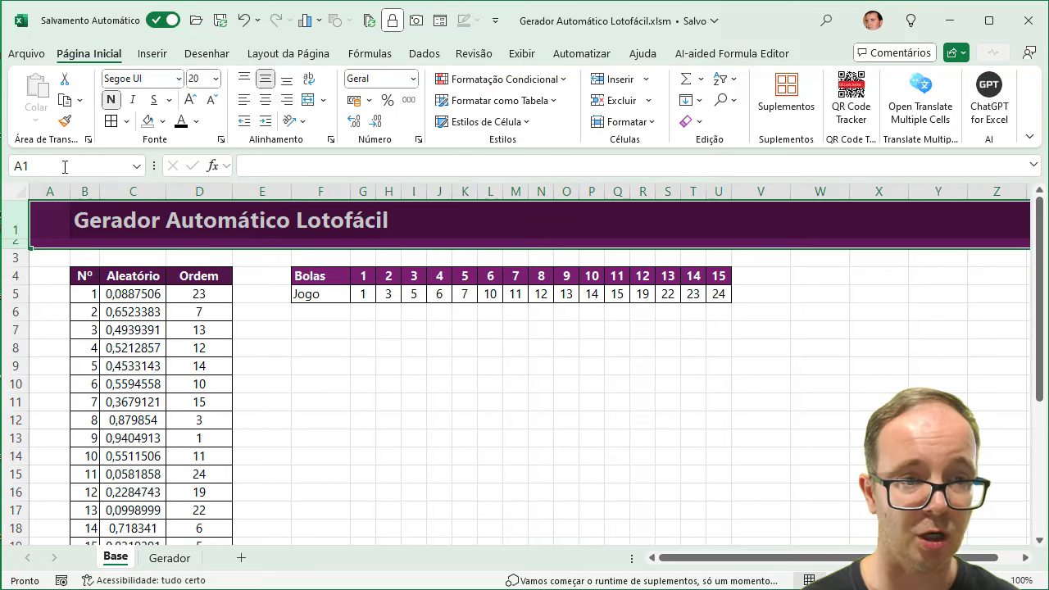
left_click(67, 123)
key("alt+Tab")
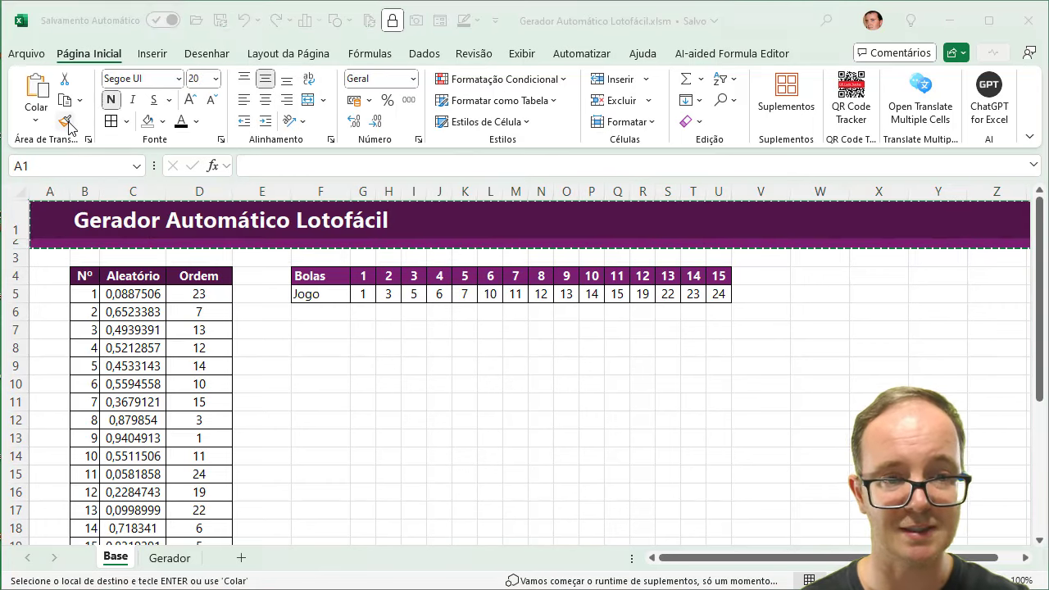
type("Gerador Automático Lotofácil")
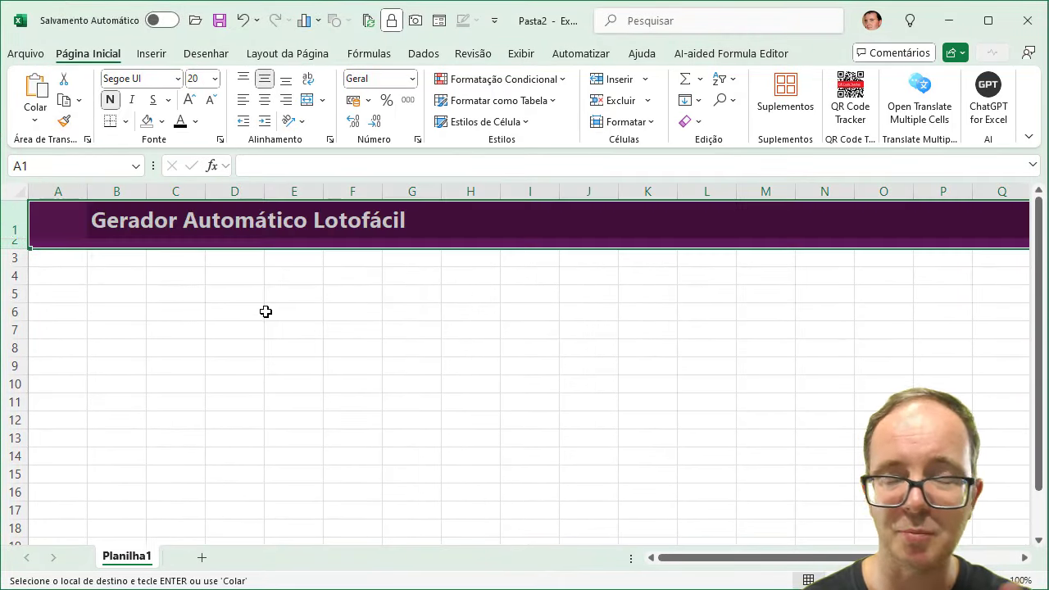
left_click(284, 317)
Enter the headings Nº in B4, Aleatório in C4 and Ordem in D4
left_click(117, 277)
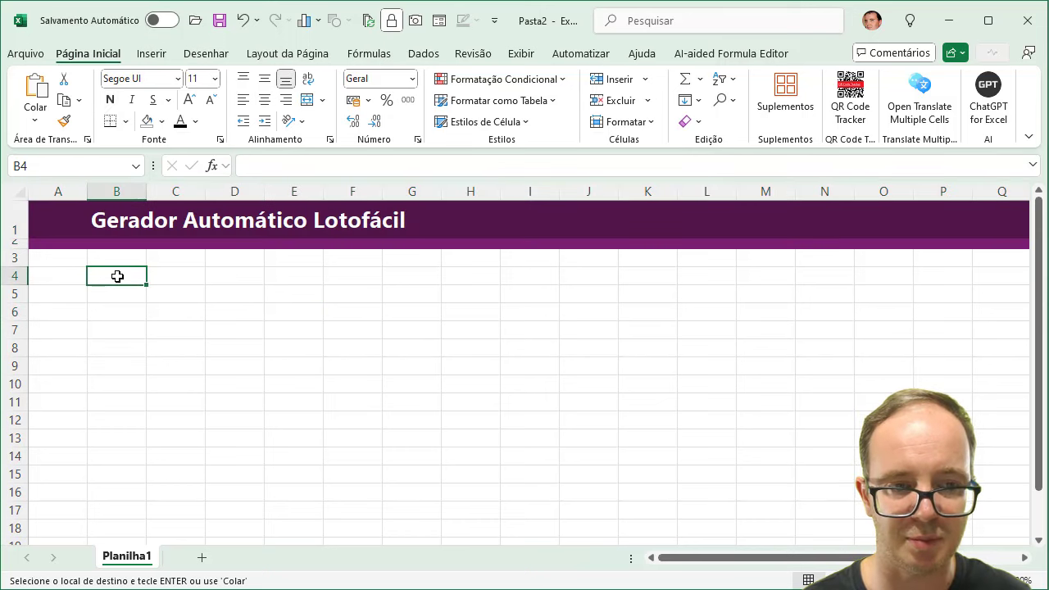
type("nº")
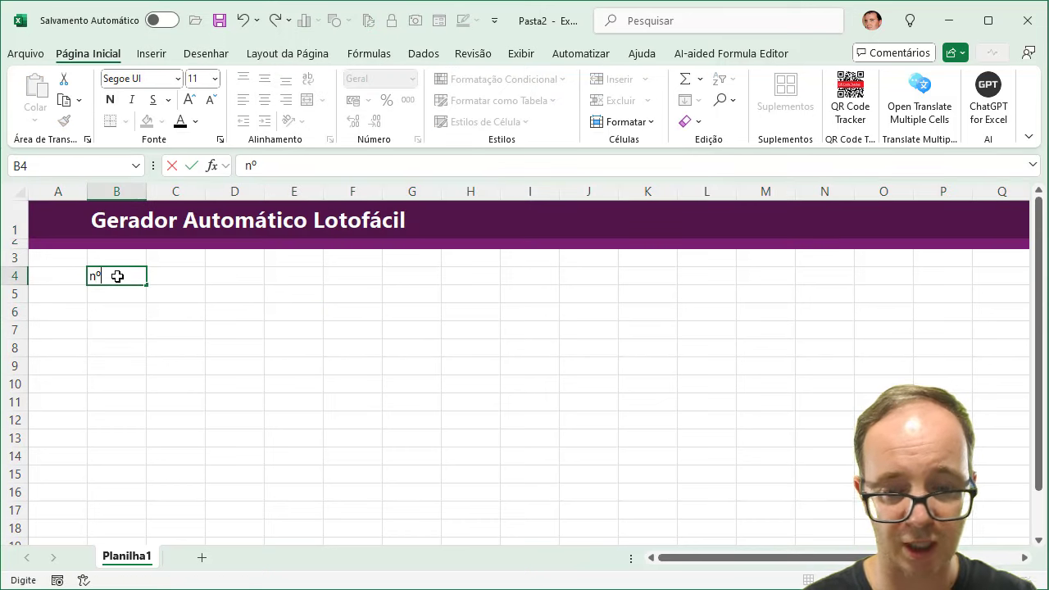
key("Tab")
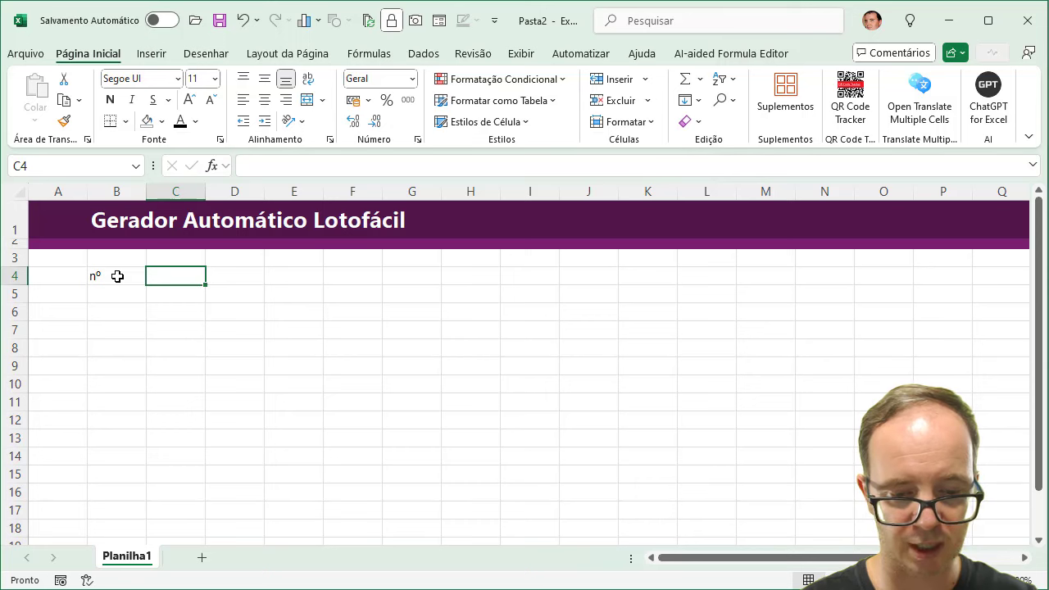
type("Aleatório")
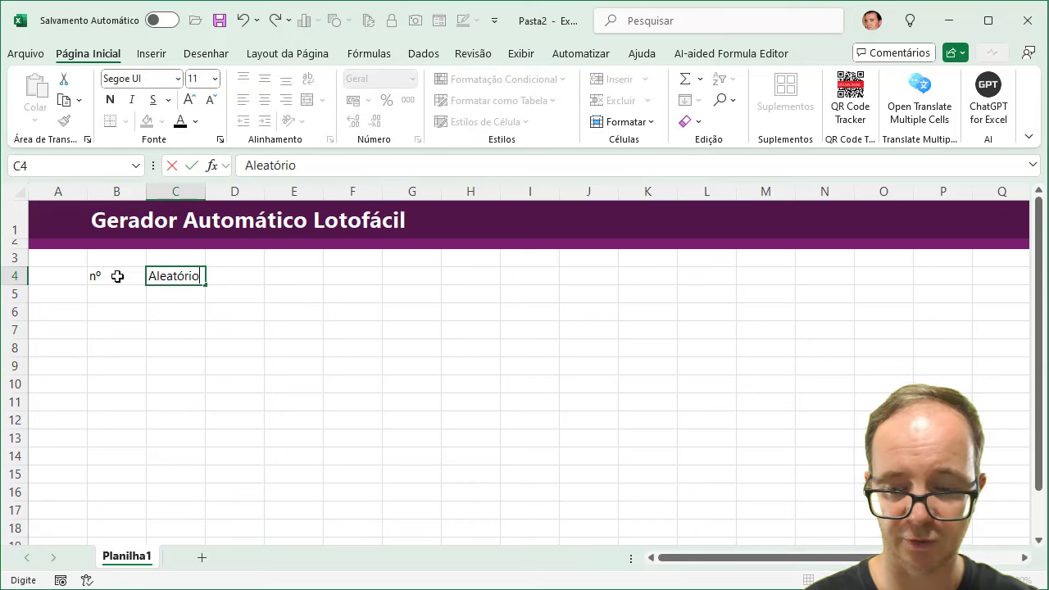
key("Tab")
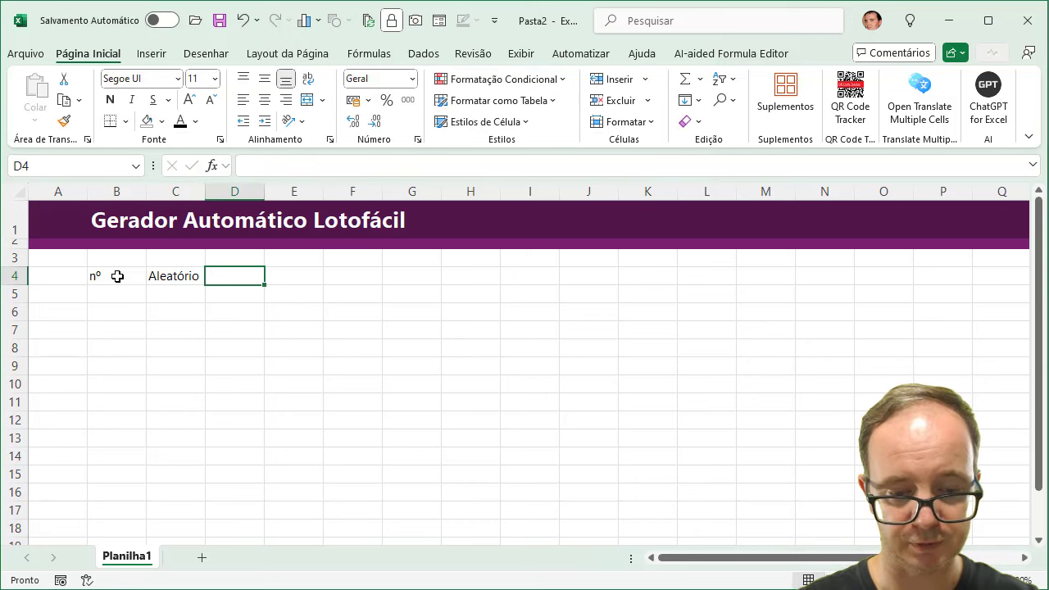
type("Ordem")
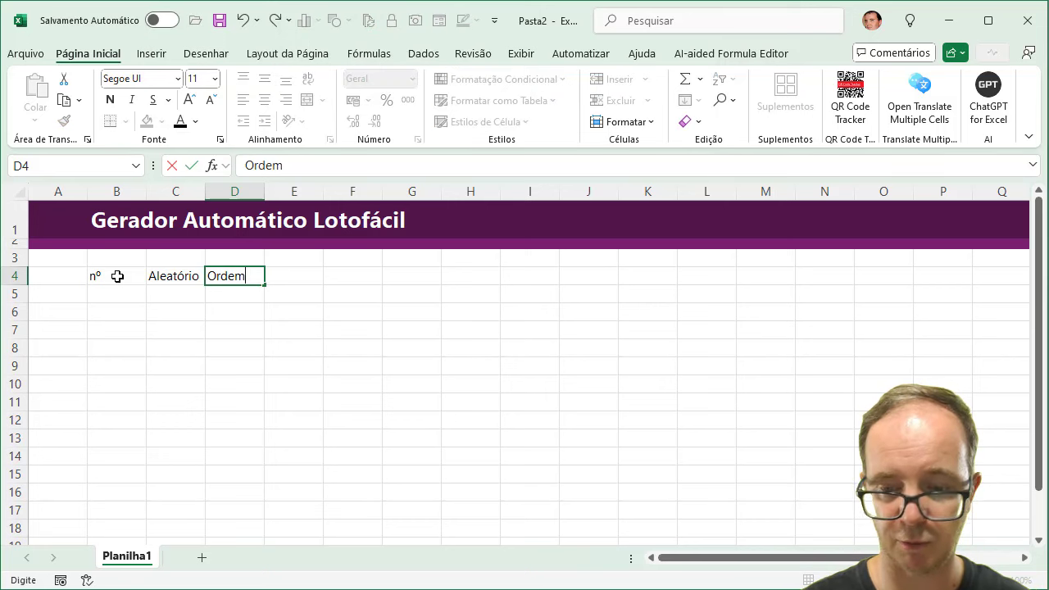
key("Return")
left_click(106, 280)
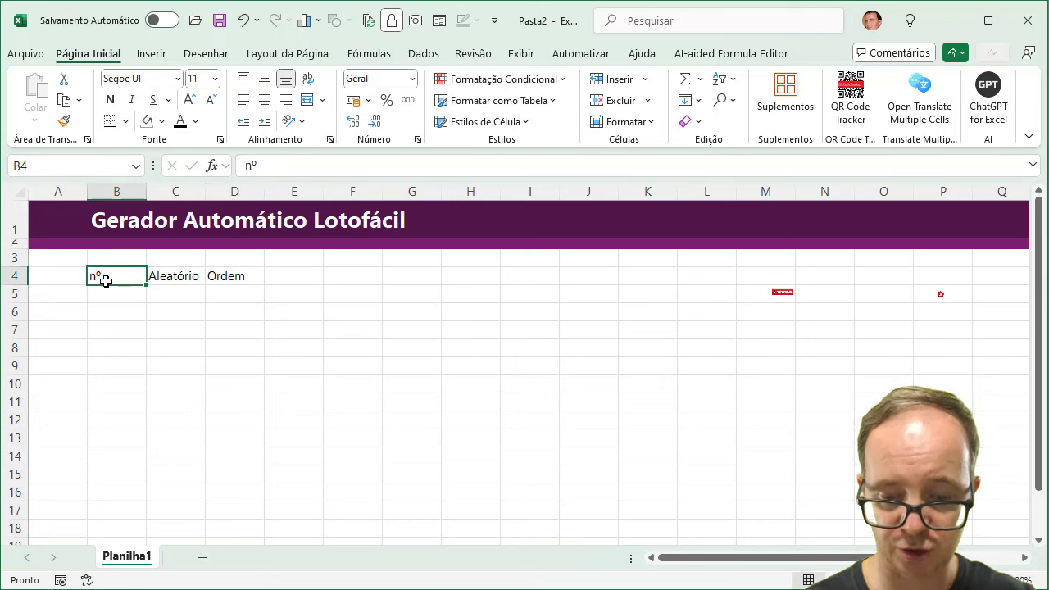
type("Nº")
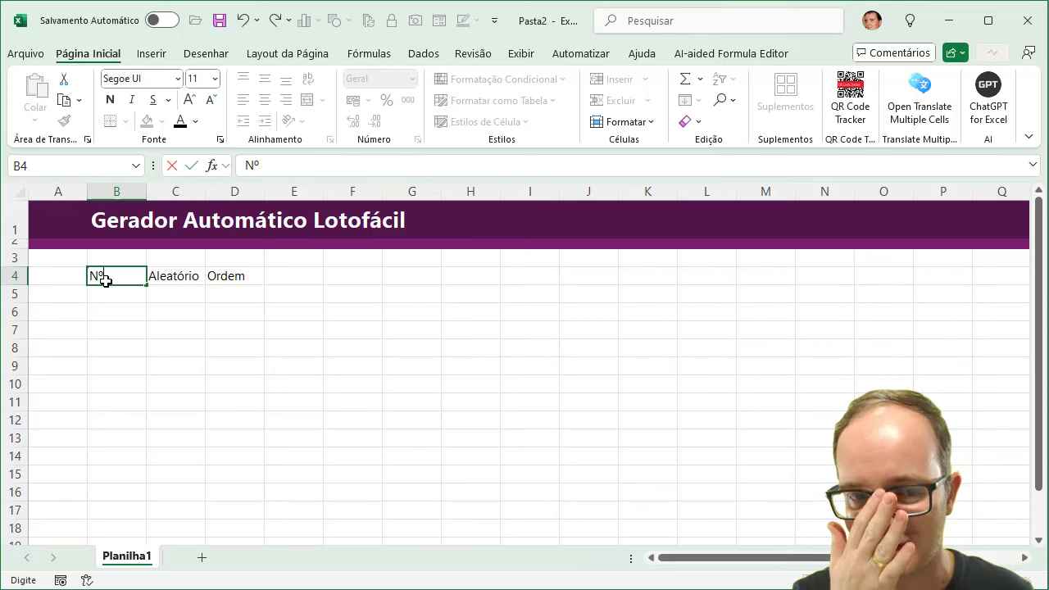
left_click(159, 312)
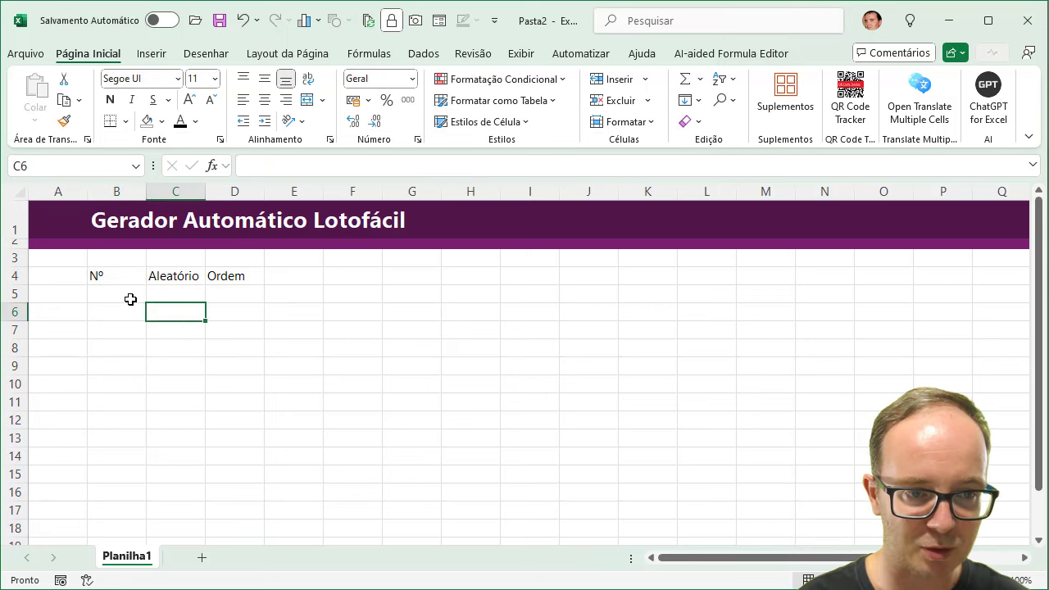
left_click(128, 298)
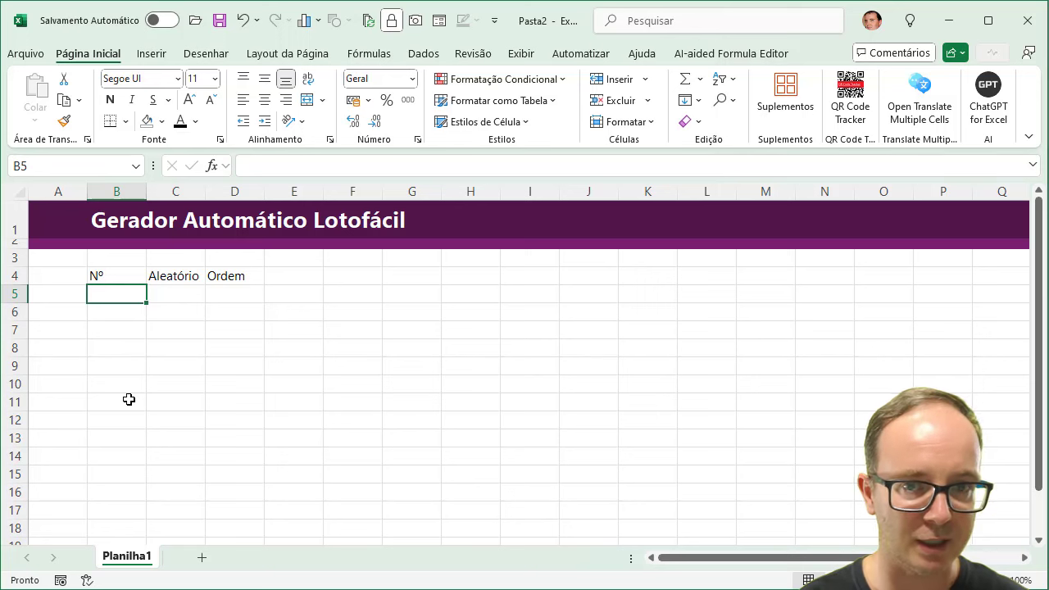
Type 1 to 5 in B5:B9 and AutoFill the series down to 25 in B29
type("1 ")
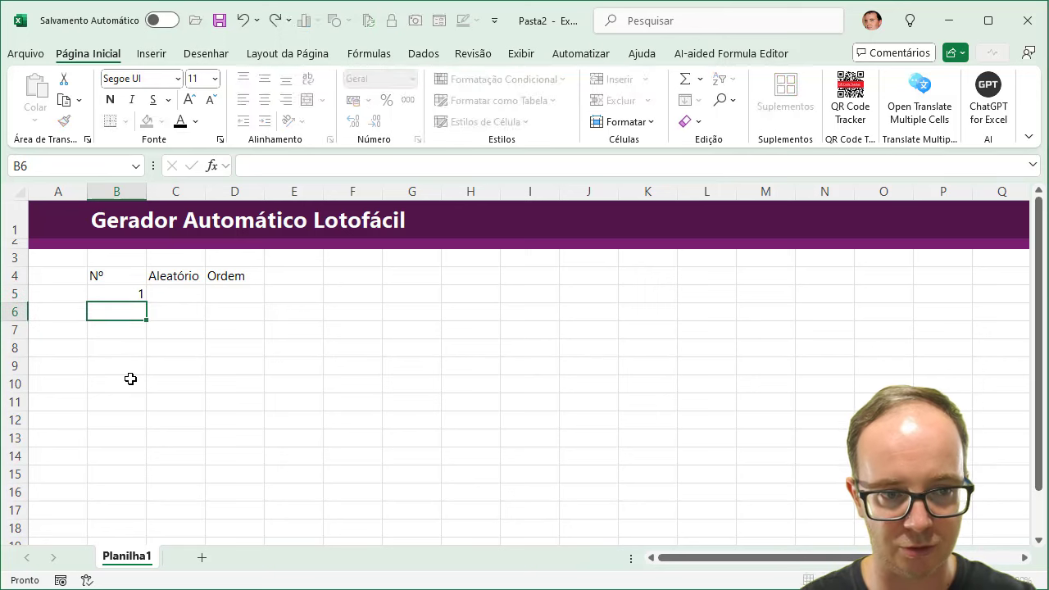
type("2 3 4 5")
key("Return")
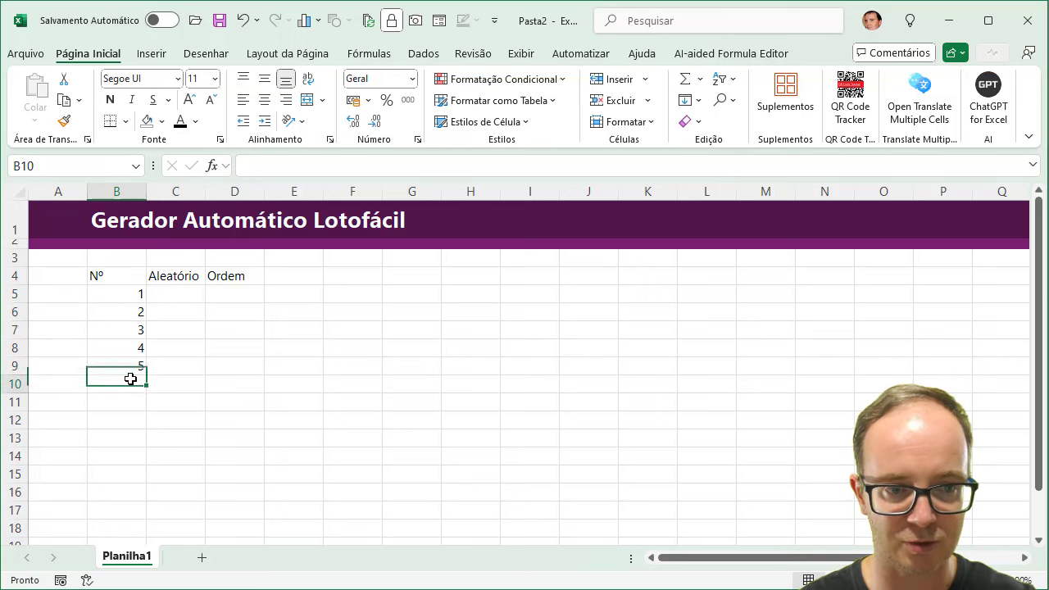
left_click_drag(139, 293, 141, 556)
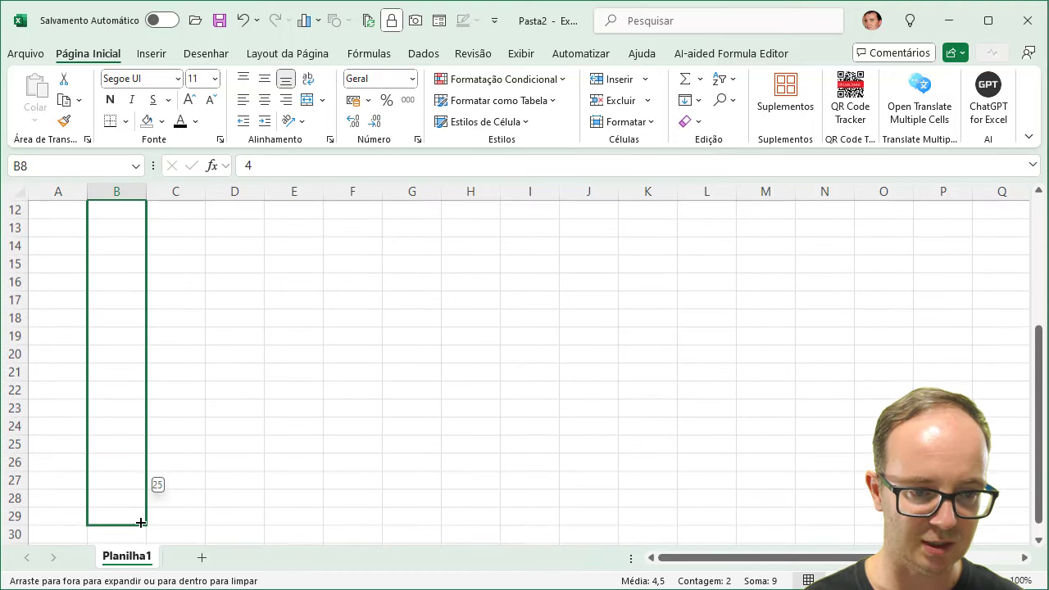
left_click_drag(142, 556, 139, 521)
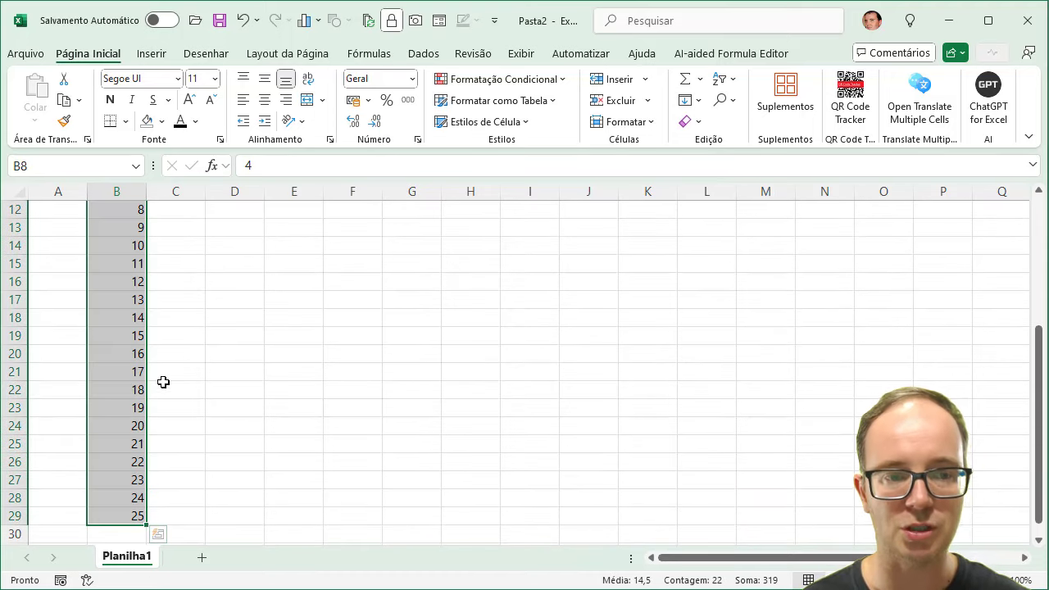
scroll(183, 408, "up", 3)
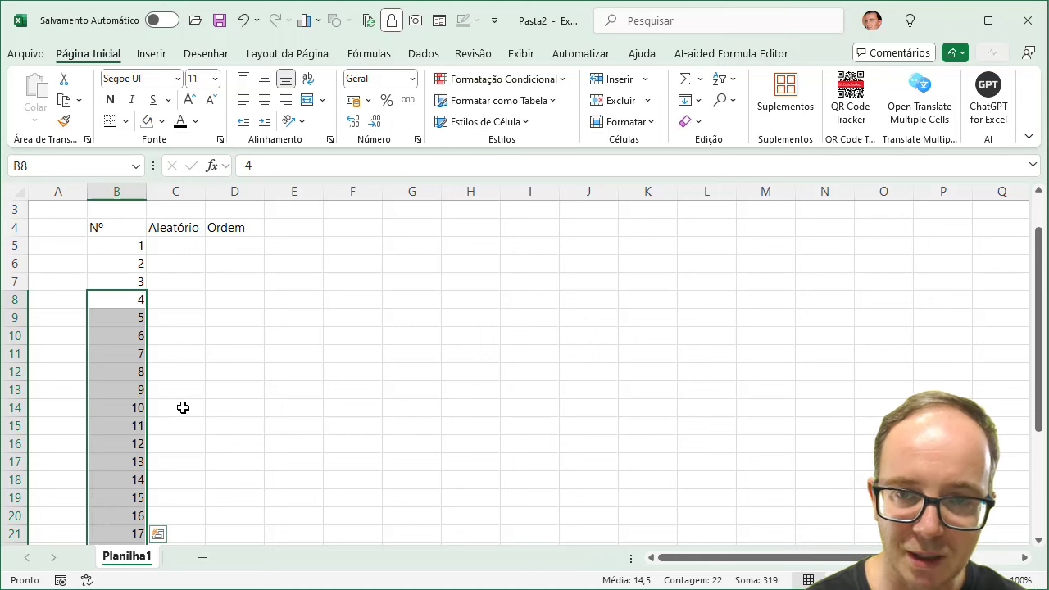
scroll(183, 408, "up", 1)
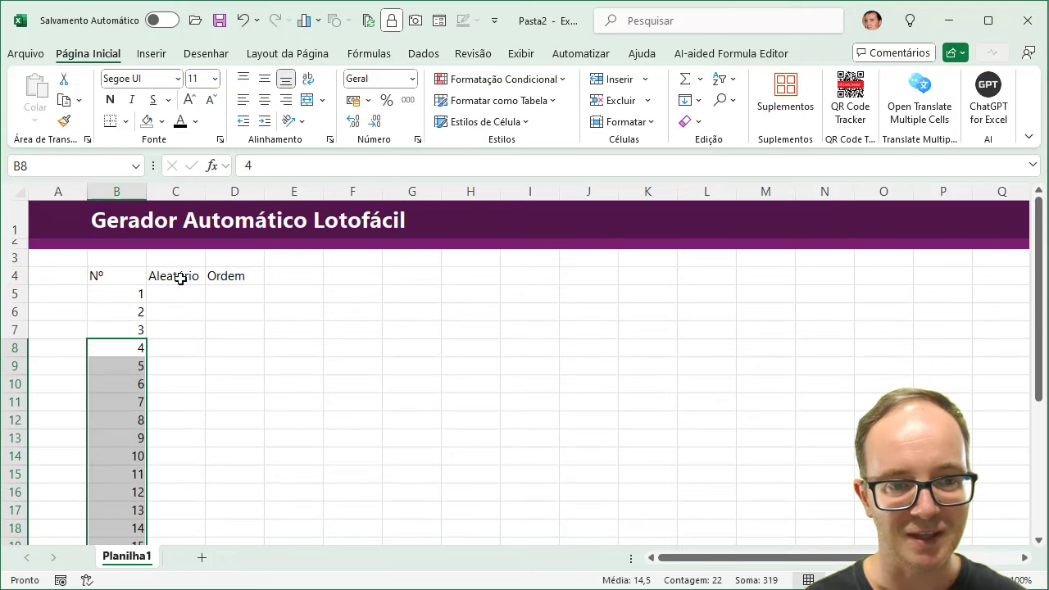
left_click(178, 294)
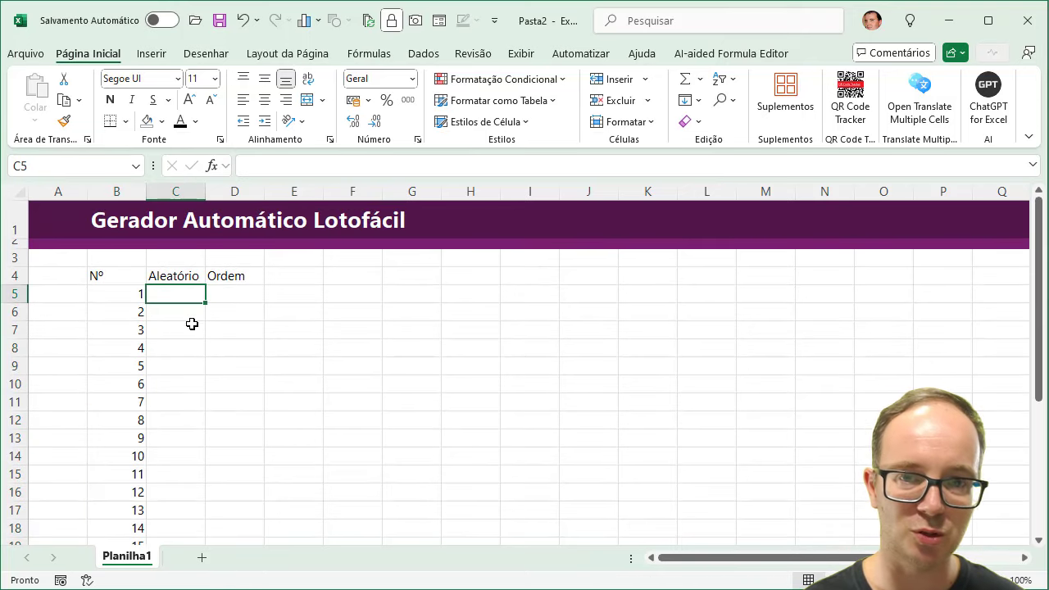
Enter =ALEATÓRIO() in C5, copy it down to C29, and widen column C
type("=ale")
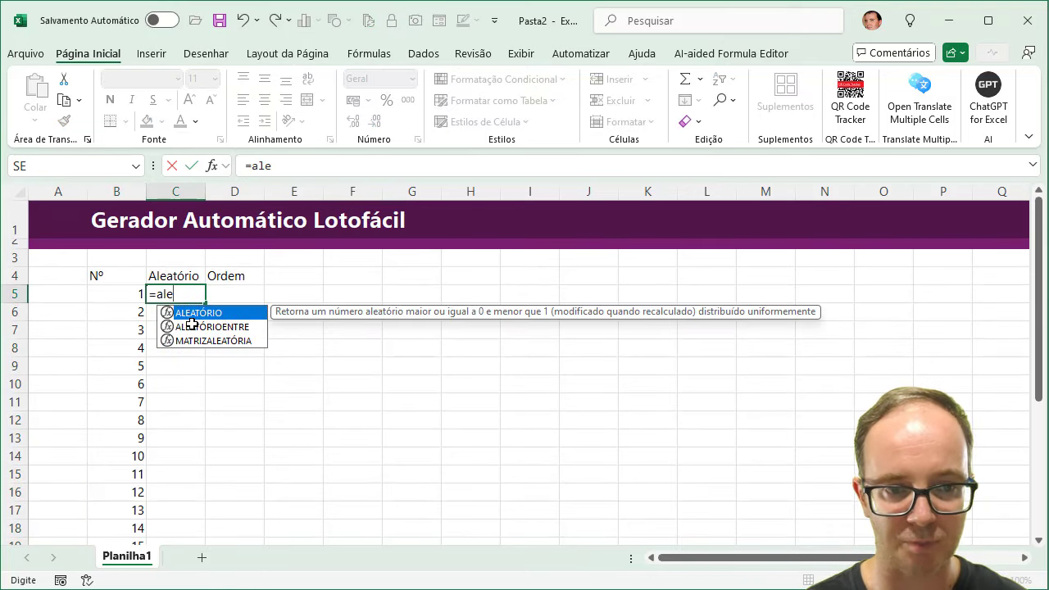
double_click(203, 316)
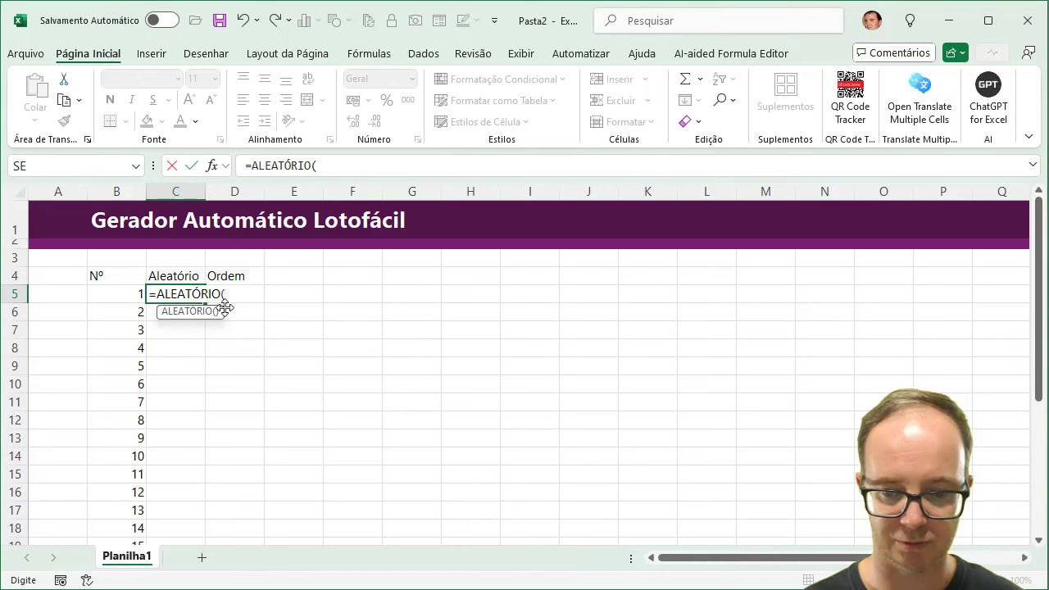
type(")")
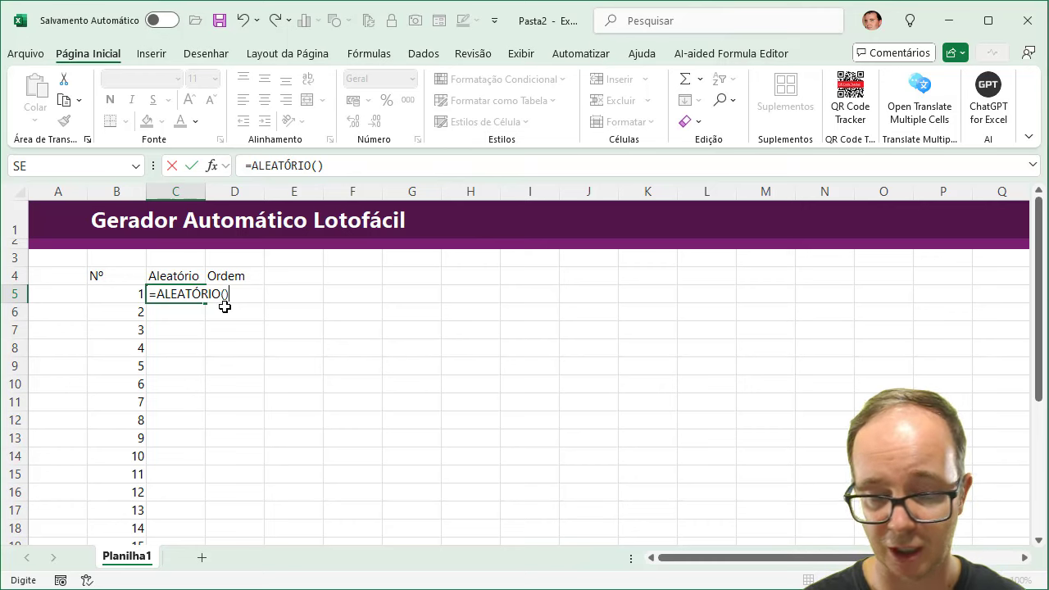
key("Return")
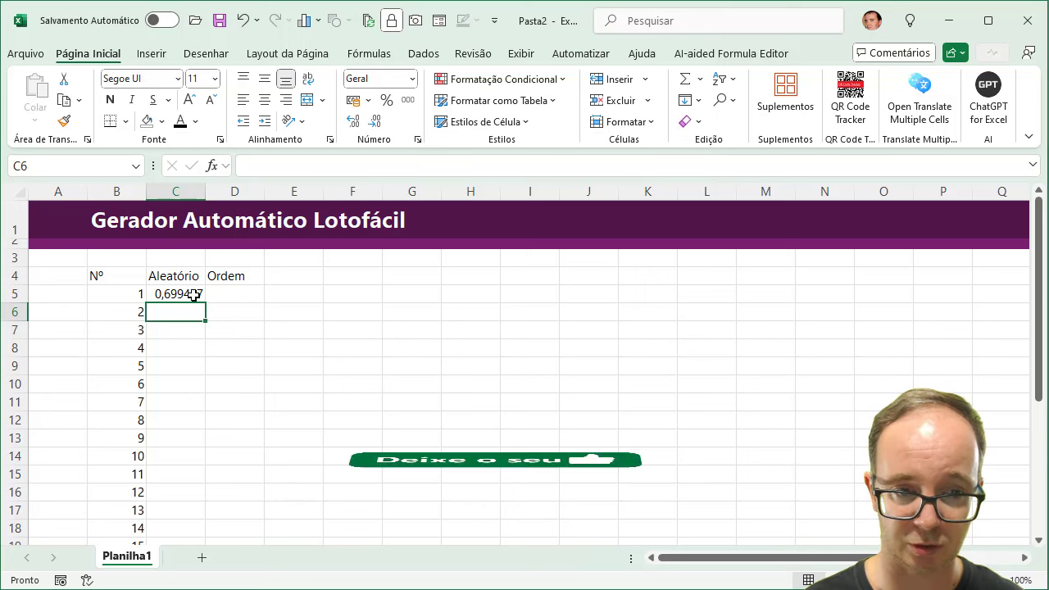
left_click_drag(214, 205, 228, 197)
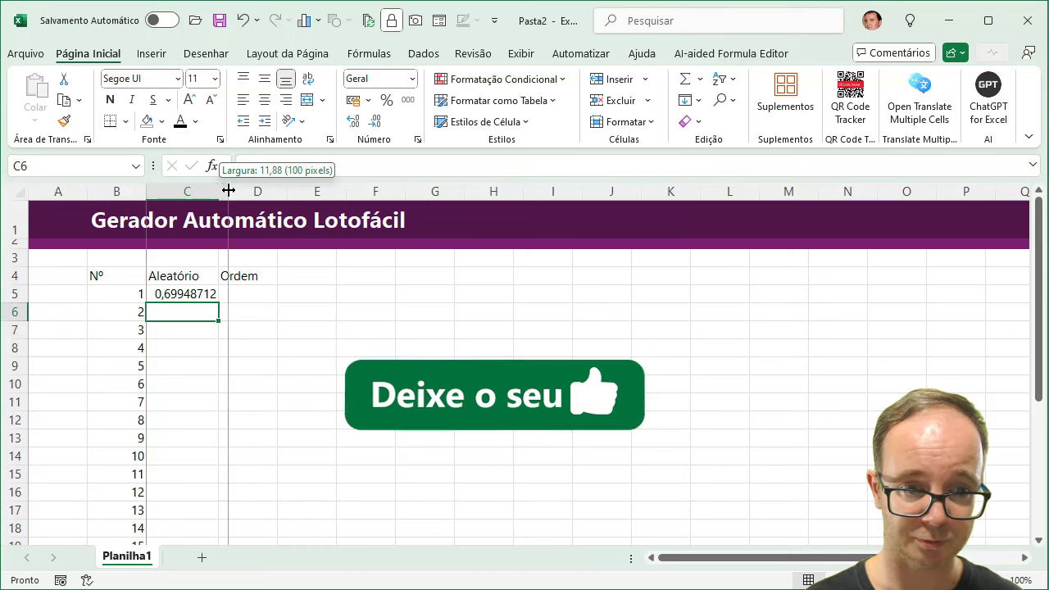
left_click(194, 297)
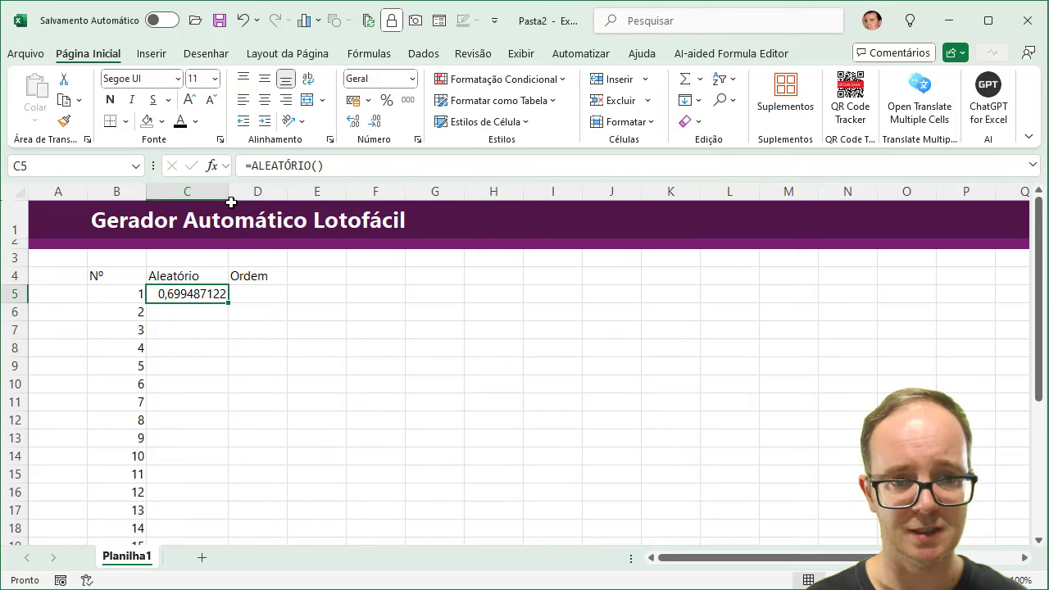
left_click_drag(225, 193, 174, 194)
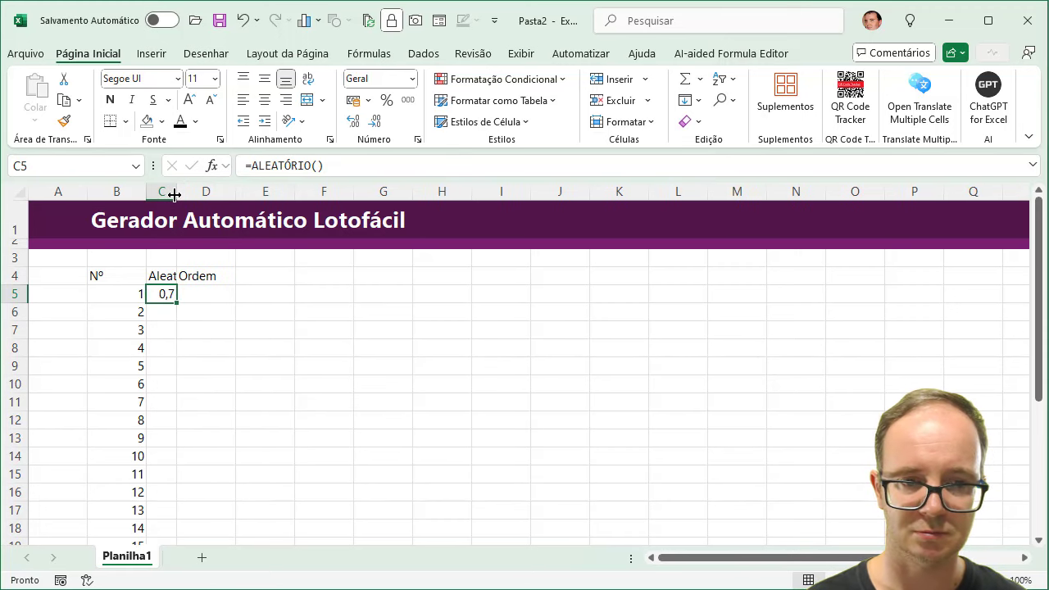
double_click(176, 303)
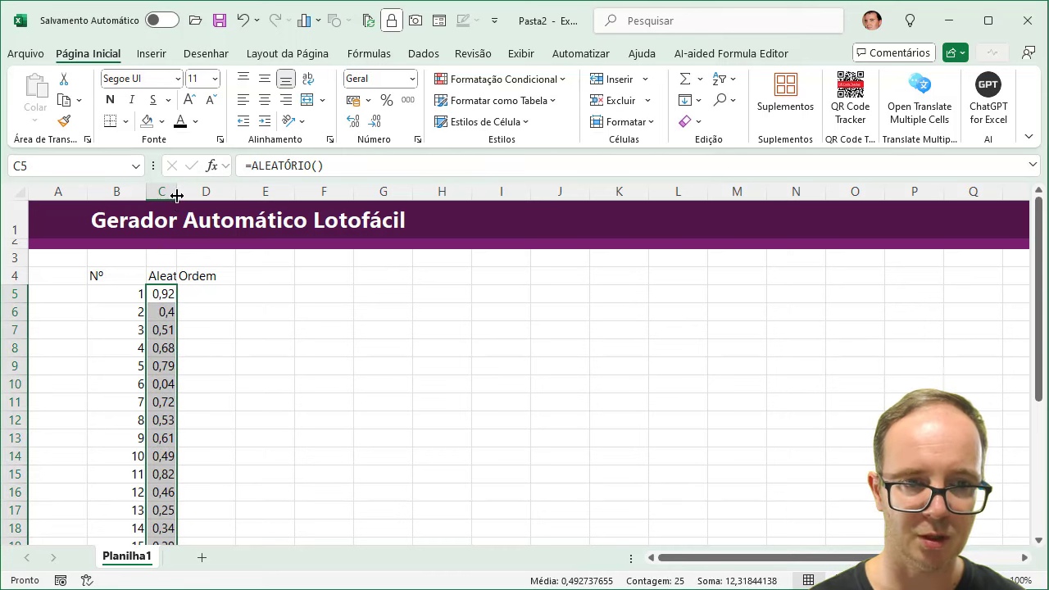
left_click_drag(177, 196, 212, 192)
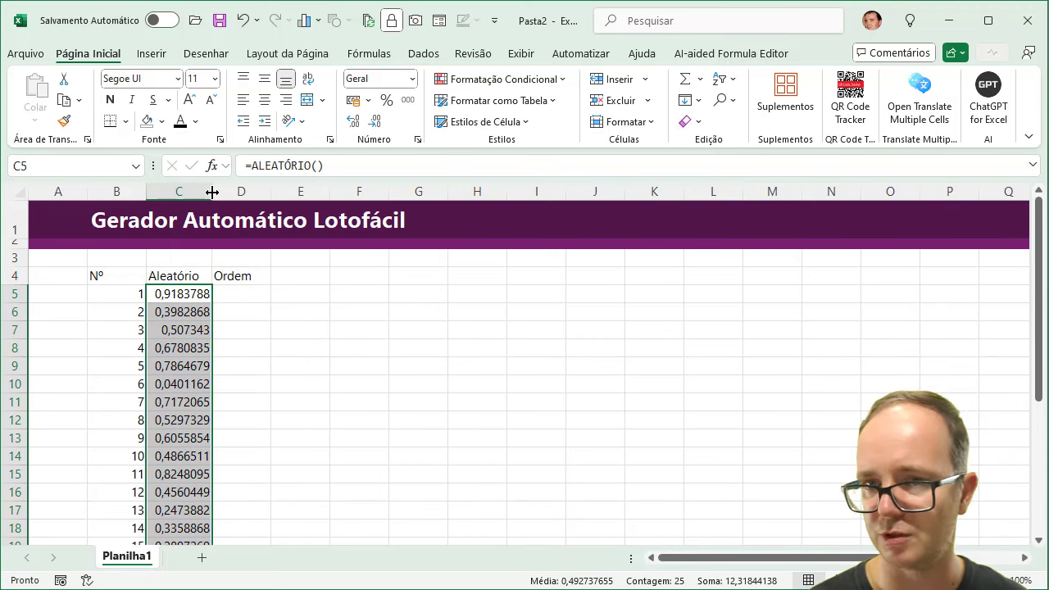
Change C5 to =ALEATÓRIO()*ALEATÓRIO() and copy the new formula down to C29
left_click(192, 294)
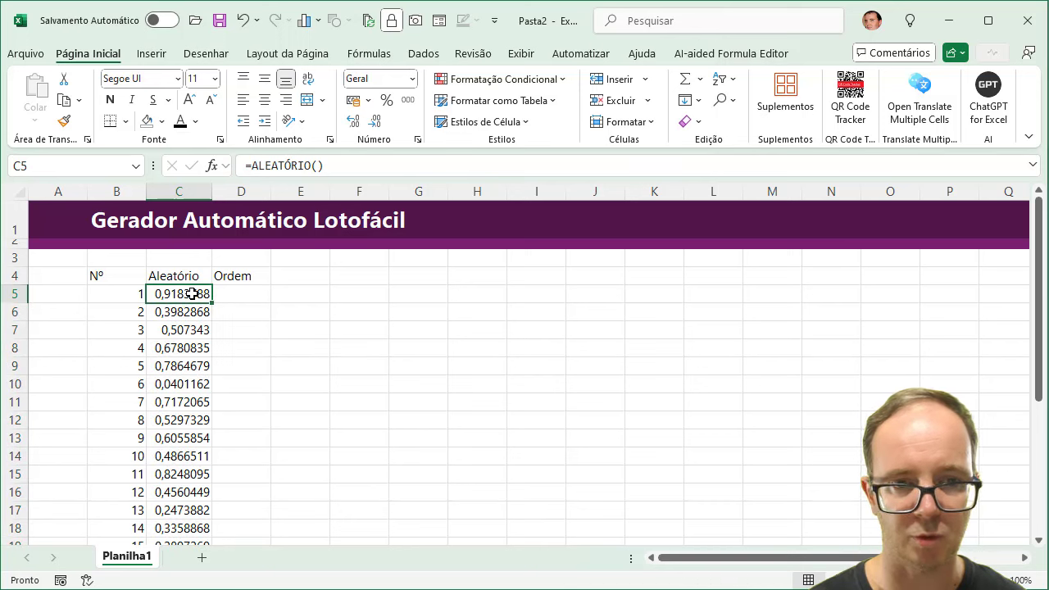
left_click(349, 171)
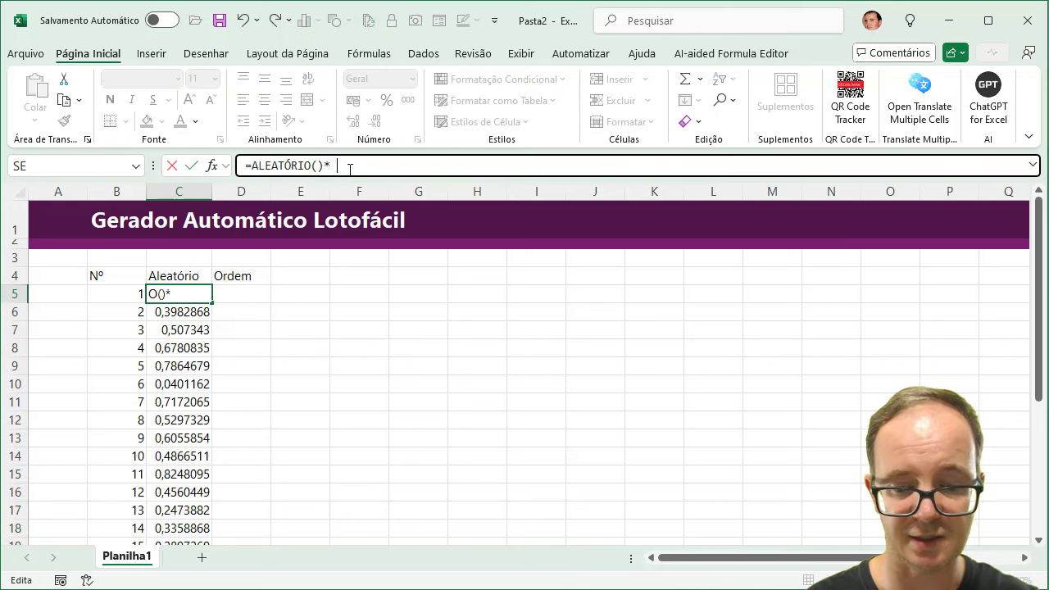
type("alea")
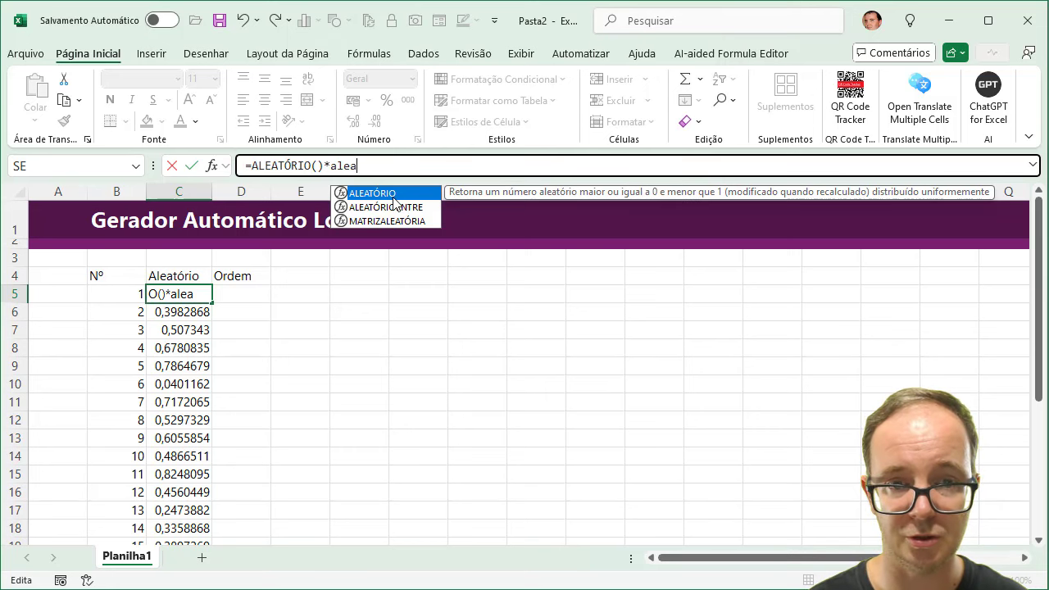
double_click(377, 194)
type(")")
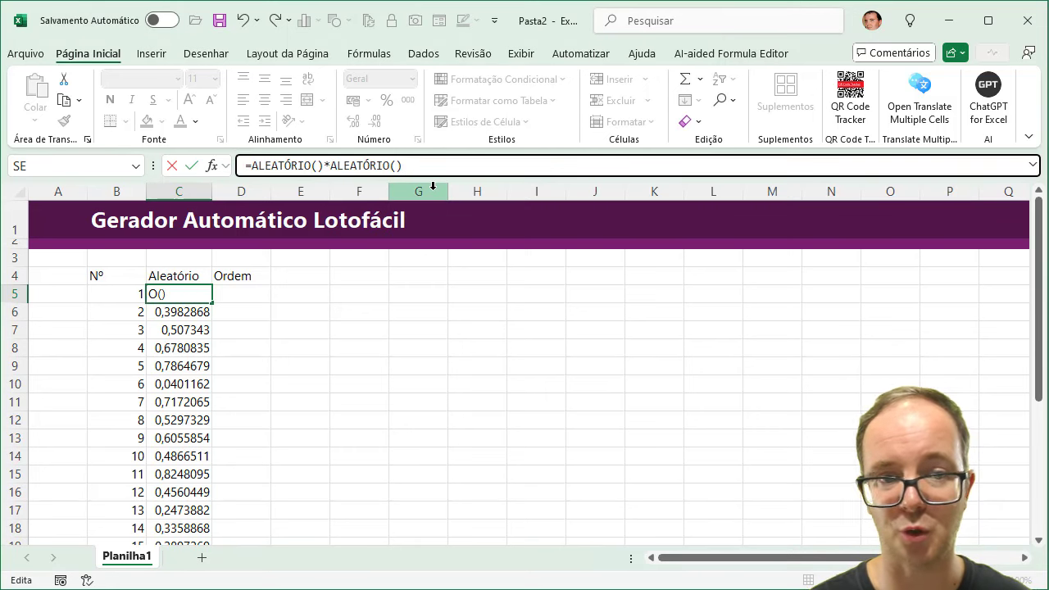
key("Return")
left_click(202, 293)
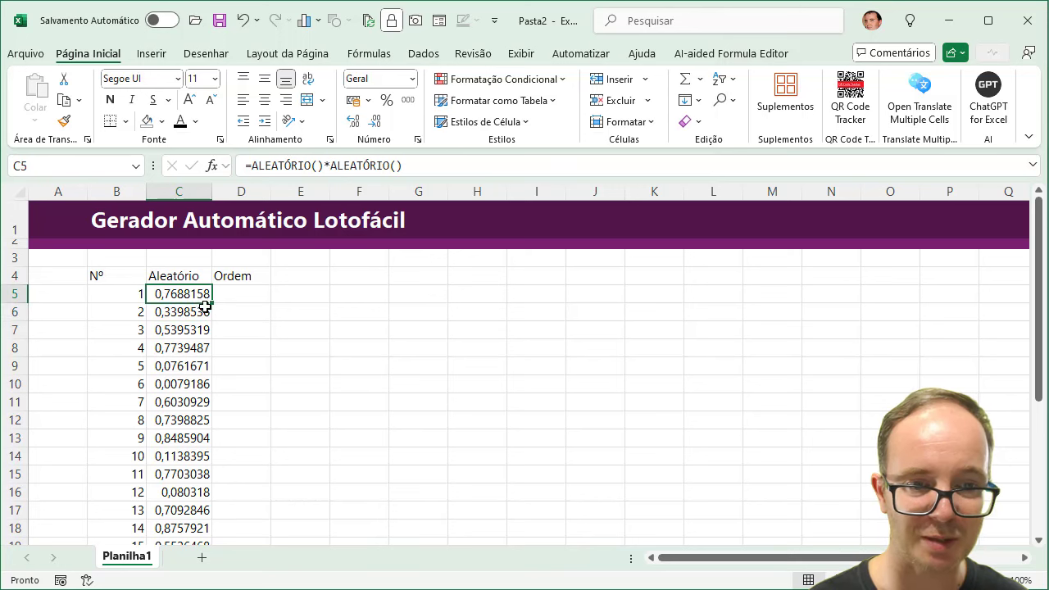
double_click(213, 302)
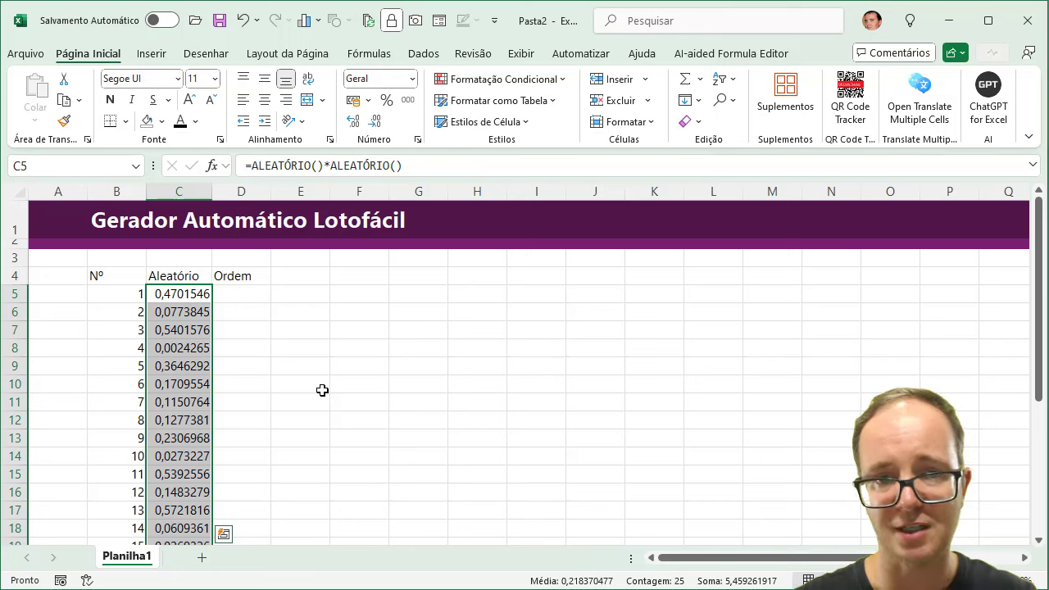
left_click(248, 297)
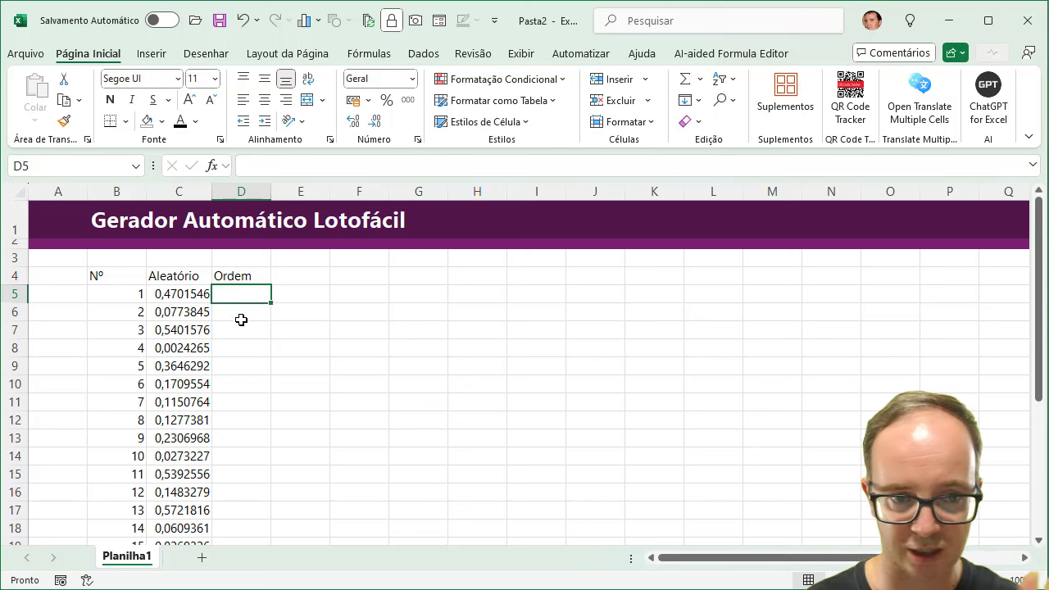
Select D5 in the Ordem column and zoom the sheet to 150%
mouse_move(188, 290)
left_mouse_down()
mouse_move(164, 545)
mouse_move(170, 507)
left_mouse_up()
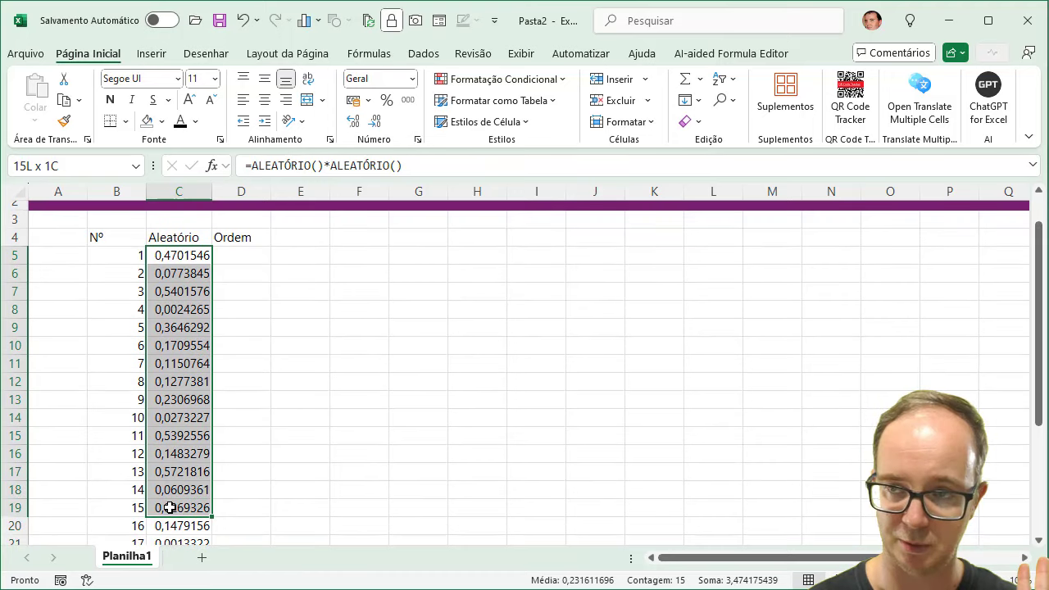
left_click_drag(261, 256, 214, 508)
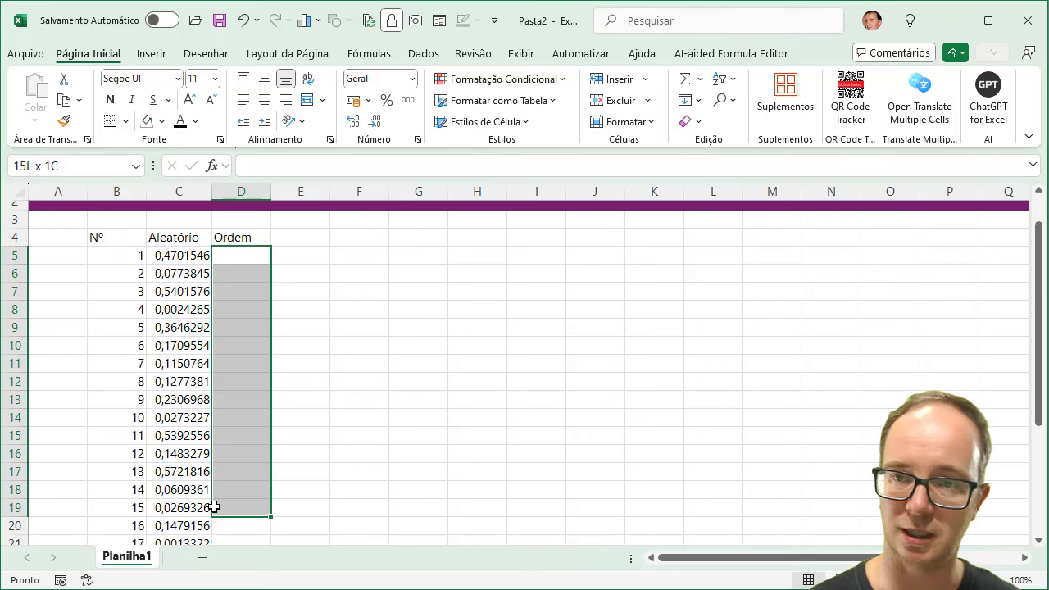
left_click_drag(213, 508, 215, 507)
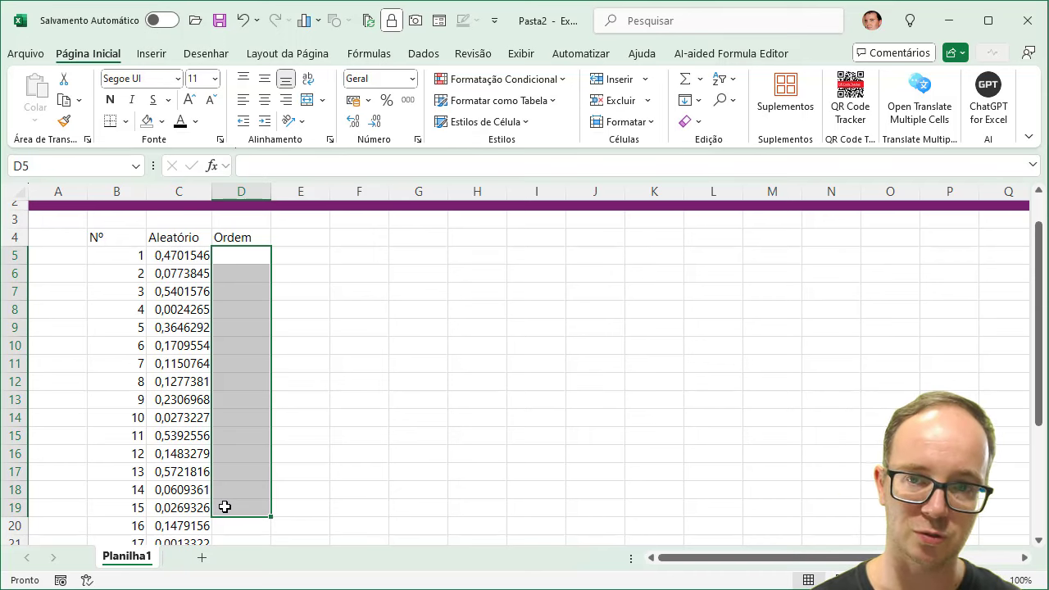
left_click(258, 255)
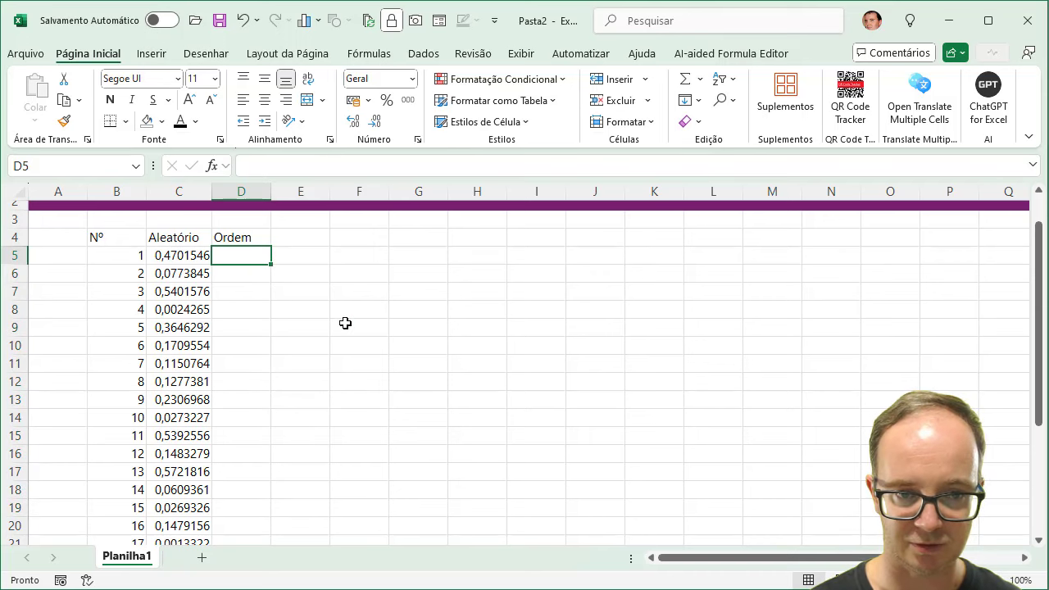
scroll(344, 323, "up", 1)
scroll(344, 323, "up", 1)
scroll(344, 323, "up", 2)
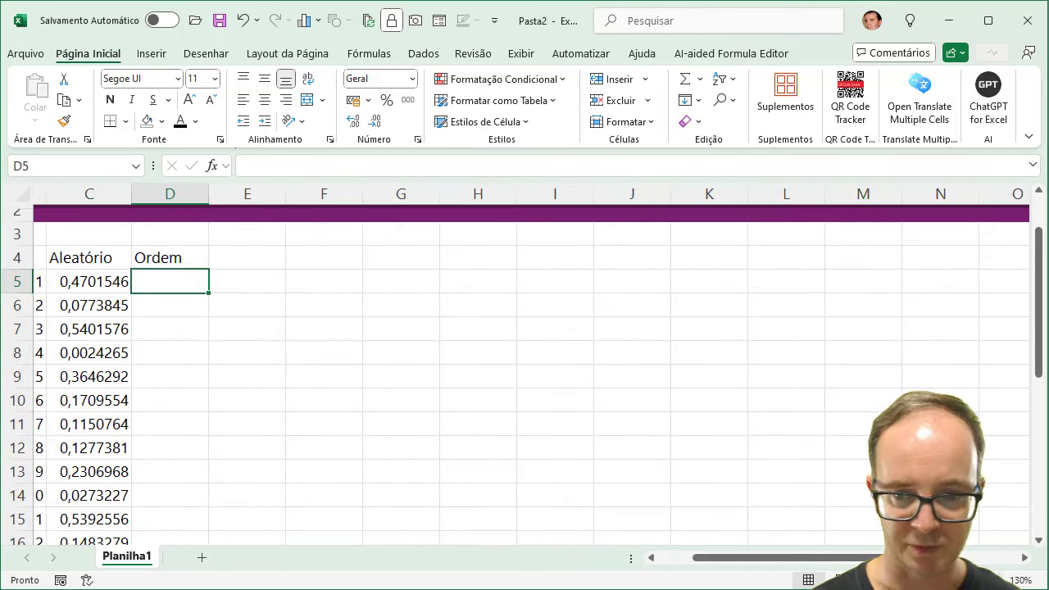
left_click_drag(820, 558, 785, 557)
scroll(861, 504, "up", 1)
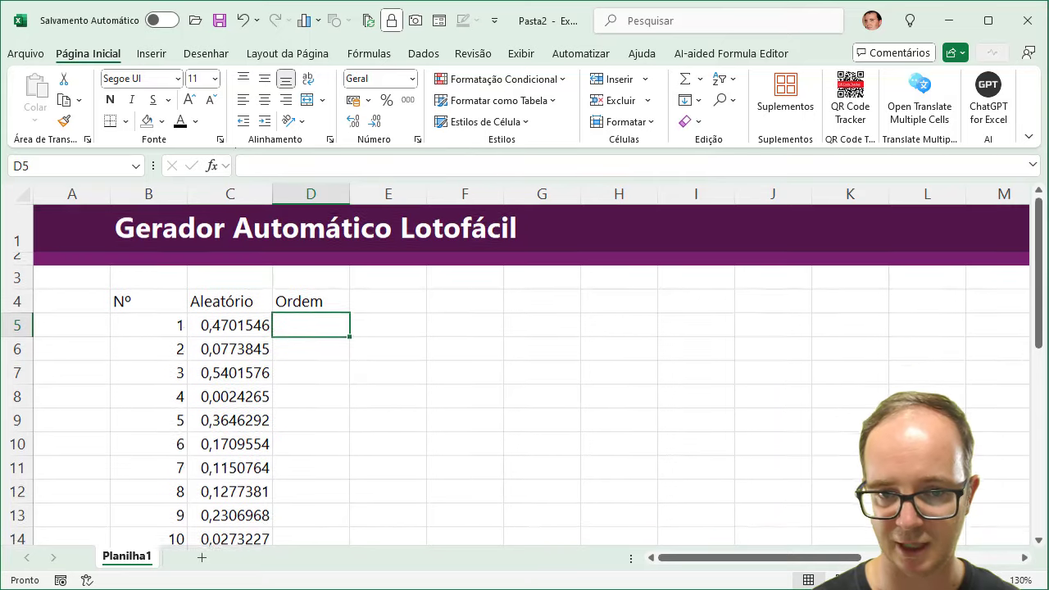
scroll(848, 544, "up", 1)
scroll(848, 543, "up", 1)
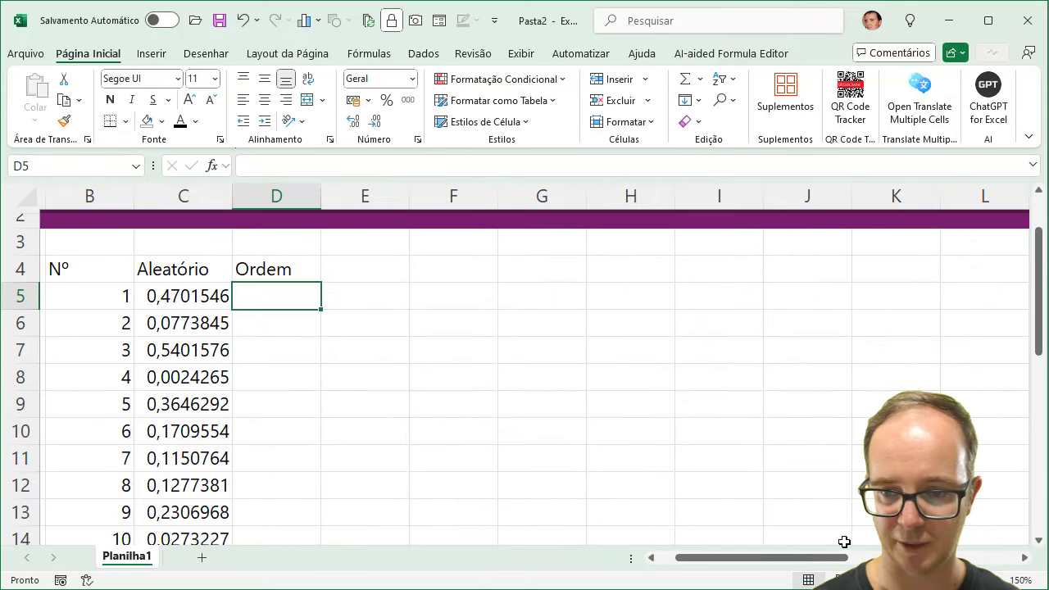
left_click_drag(840, 559, 802, 562)
scroll(861, 504, "up", 1)
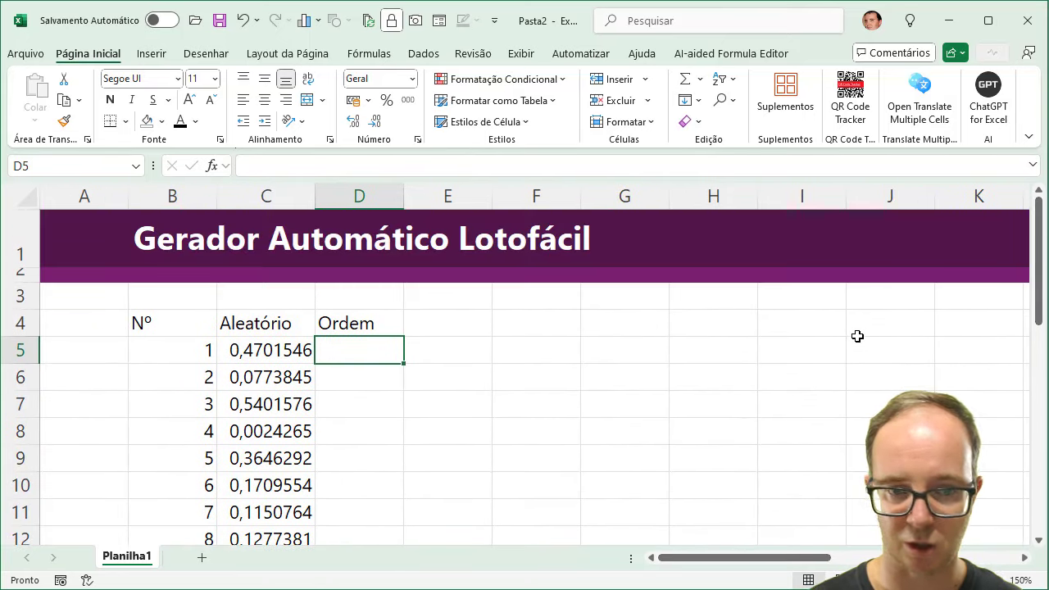
Enter =ORDEM(C5;$C$5:$C$29) in D5 and fill it down to D19
type("=ordem")
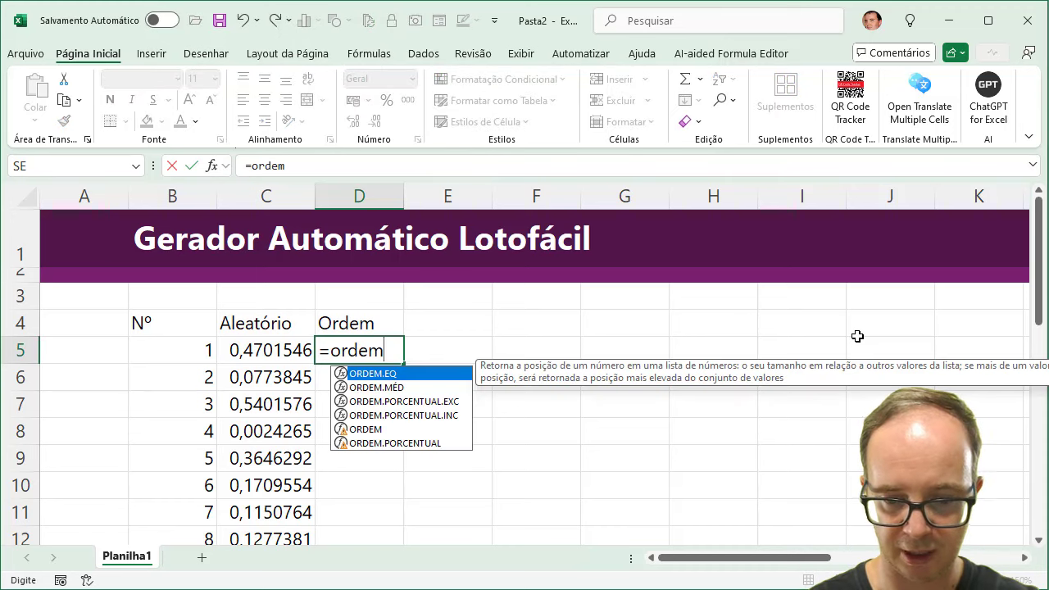
type("(")
left_click(273, 353)
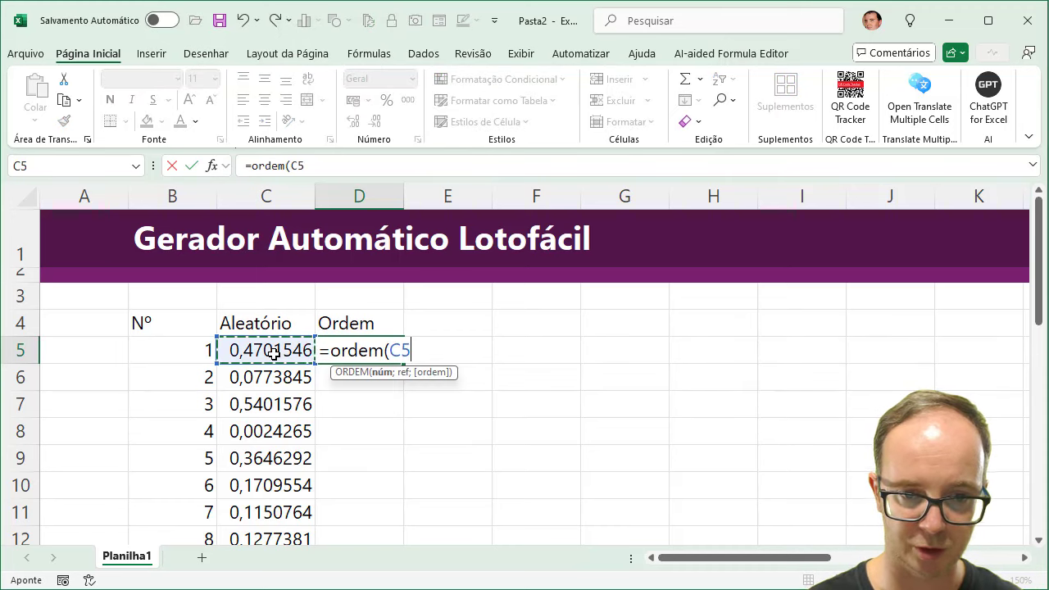
type(";")
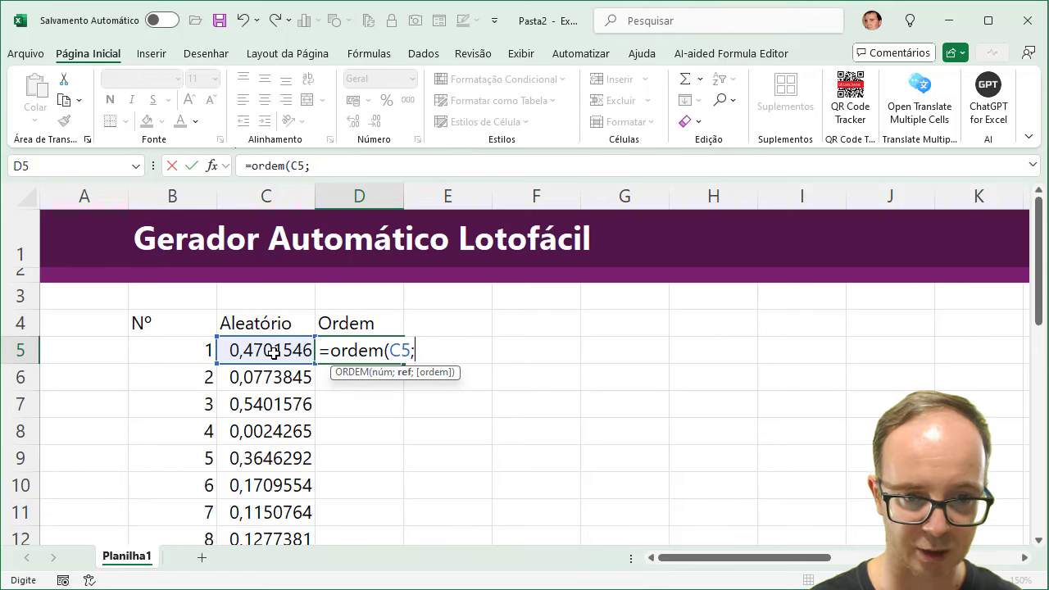
left_click_drag(273, 353, 270, 580)
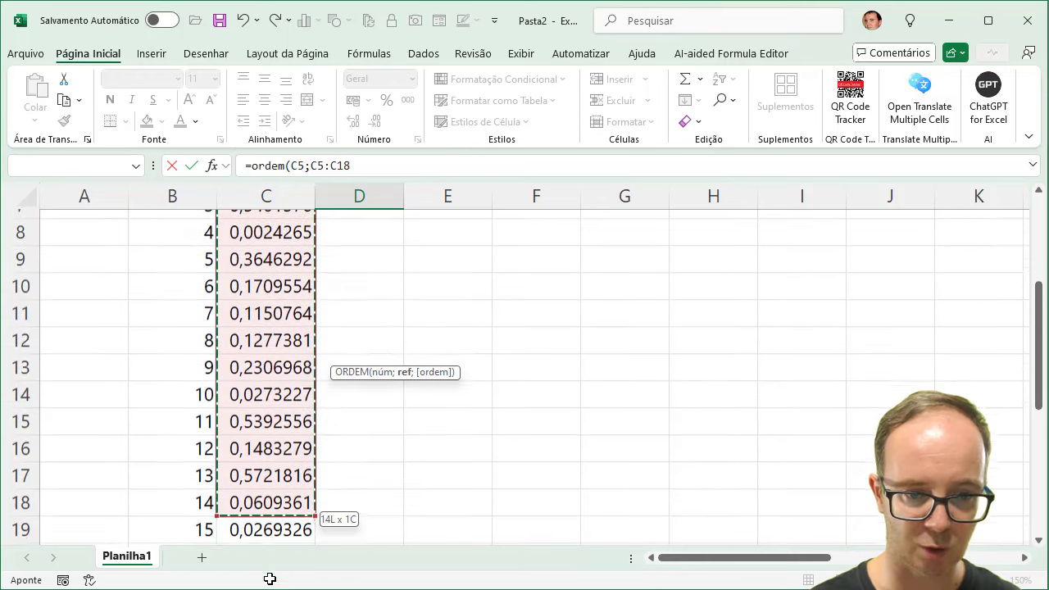
left_click_drag(269, 580, 282, 490)
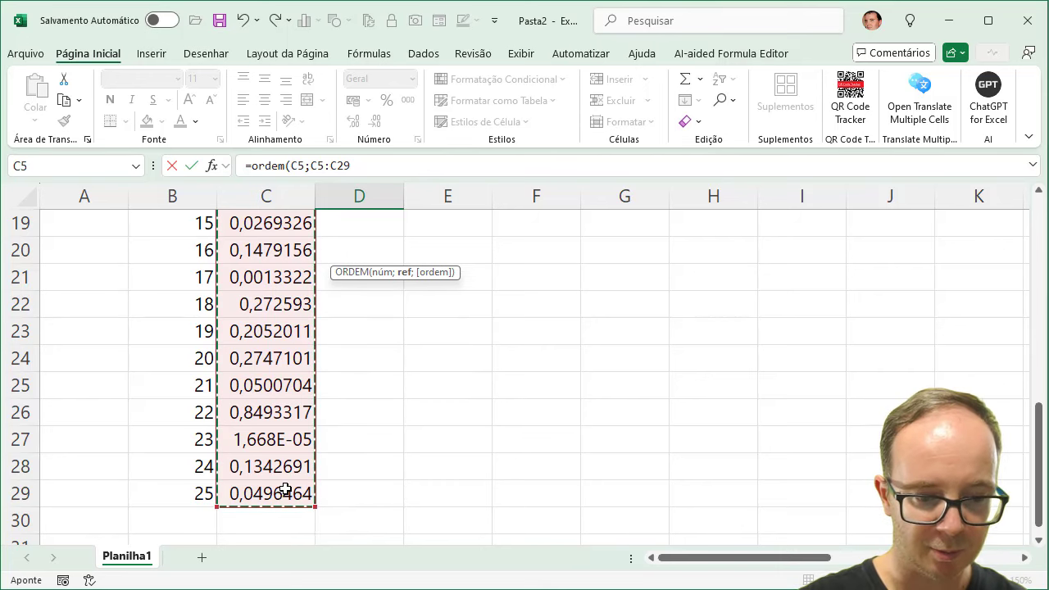
scroll(285, 488, "up", 2)
key("F4")
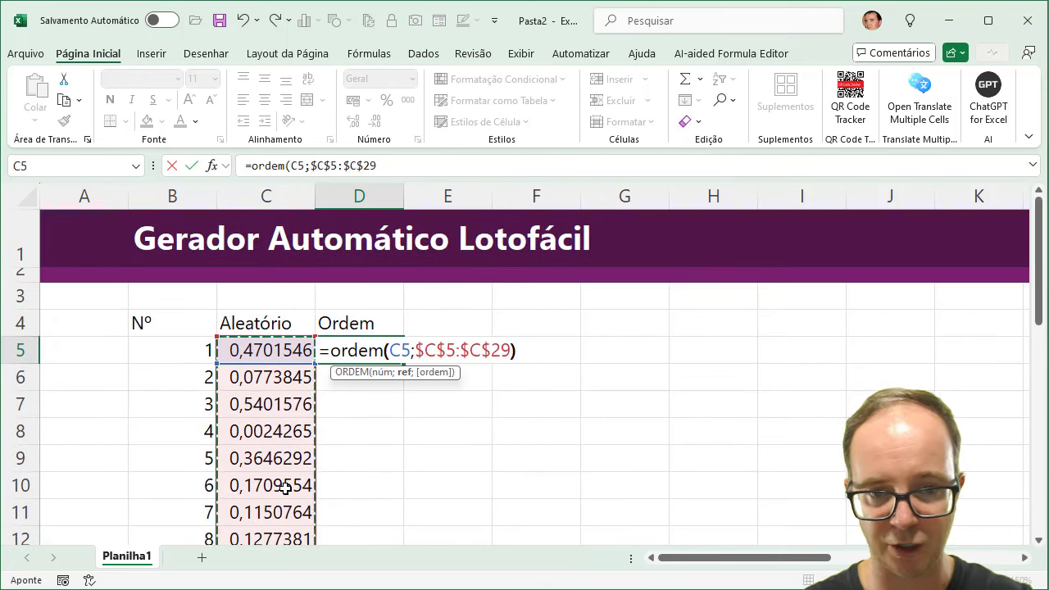
key("Return")
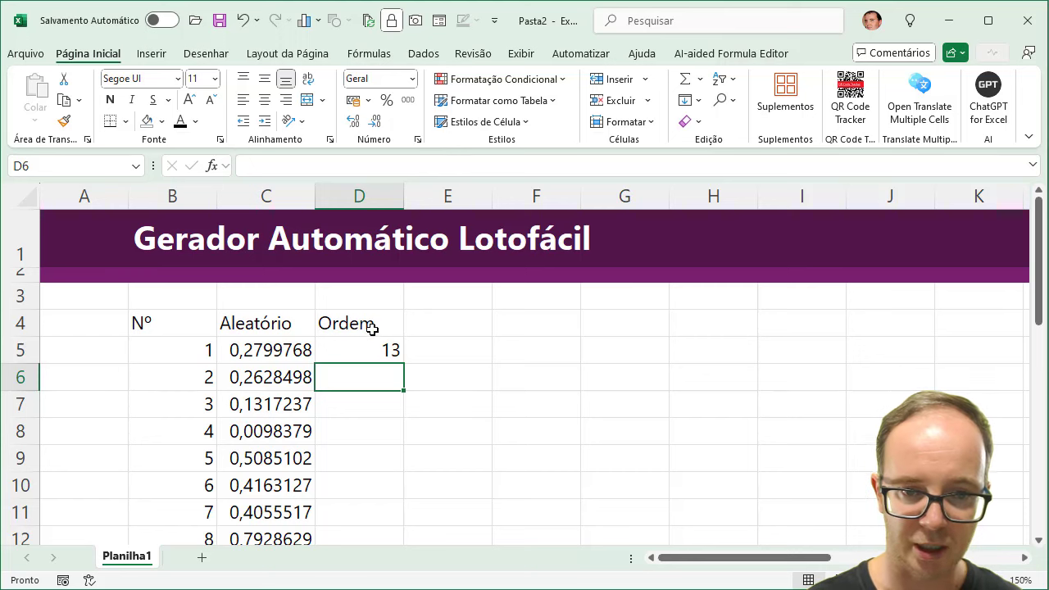
left_click(370, 329)
left_click(380, 350)
mouse_move(404, 363)
left_mouse_down()
mouse_move(391, 527)
mouse_move(385, 250)
left_mouse_up()
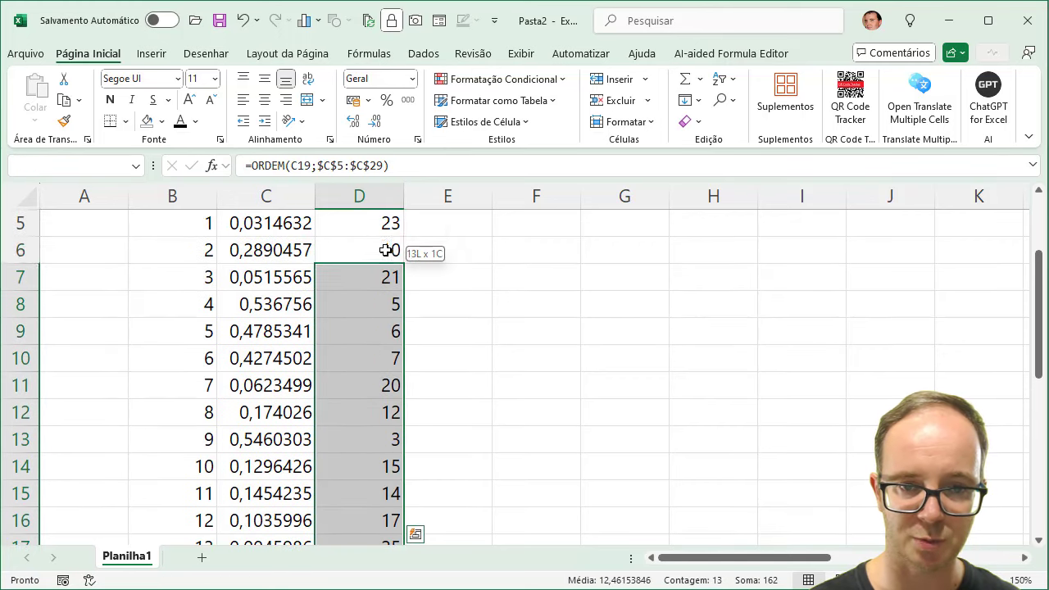
left_click_drag(385, 250, 397, 303)
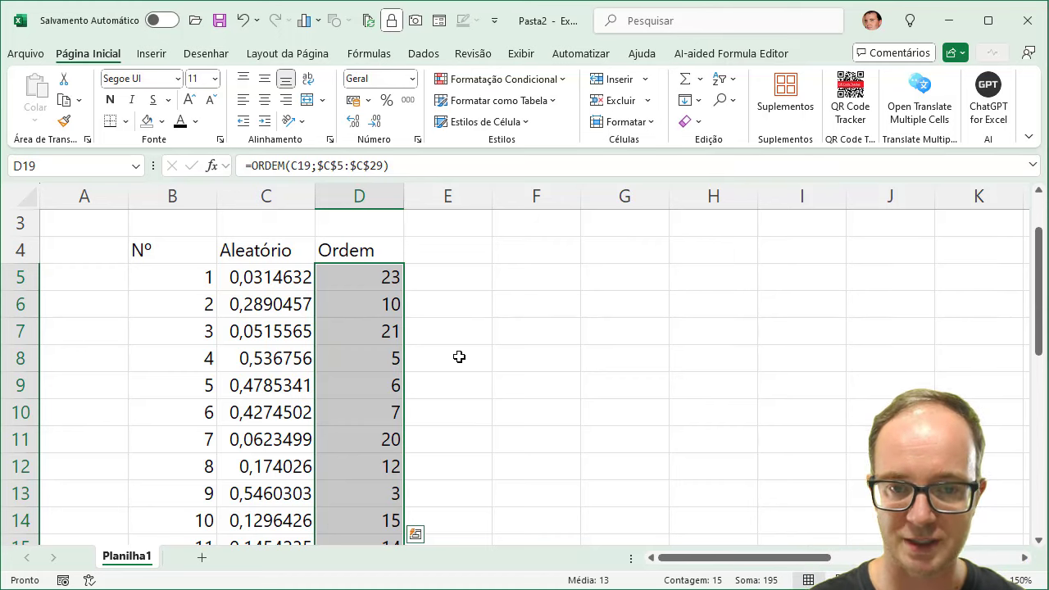
scroll(424, 475, "down", 5, "ctrl")
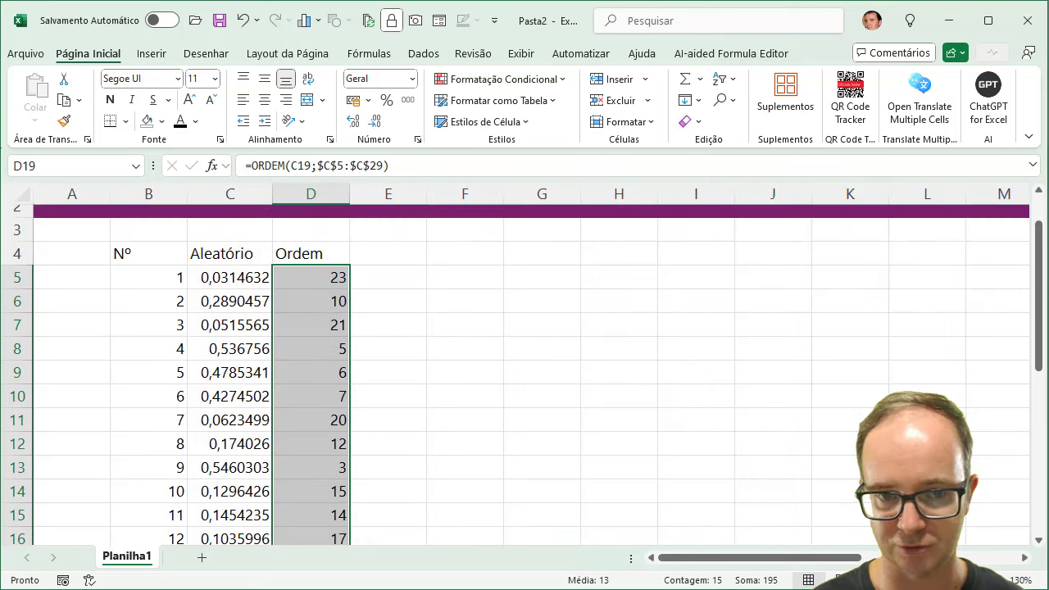
scroll(424, 476, "up", 1, "ctrl")
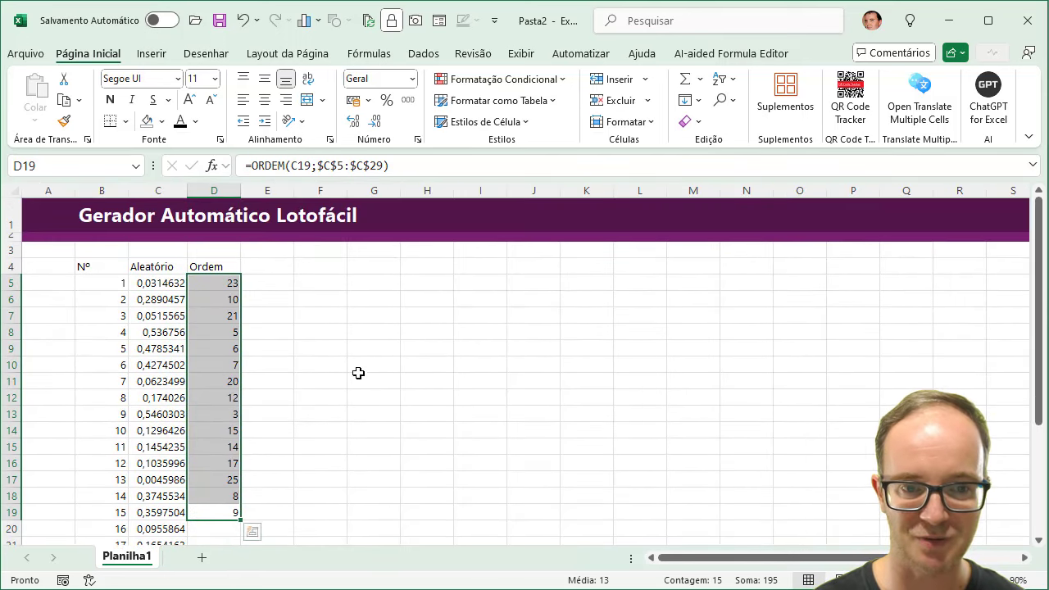
Type Bola in F4 and ball numbers 1–15 across G4:U4, then narrow columns G:U
left_click(325, 264)
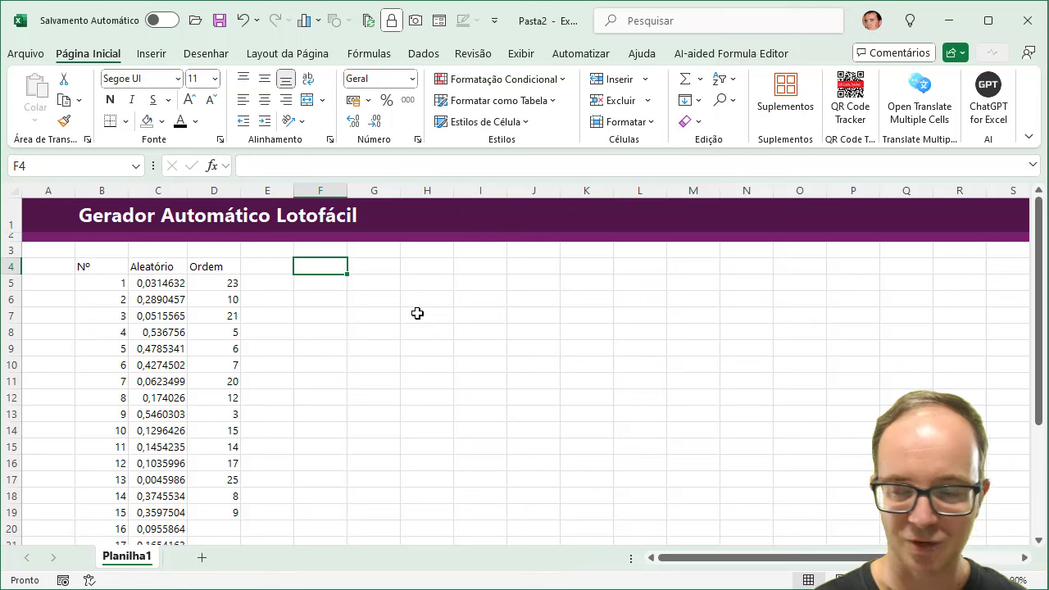
type("1")
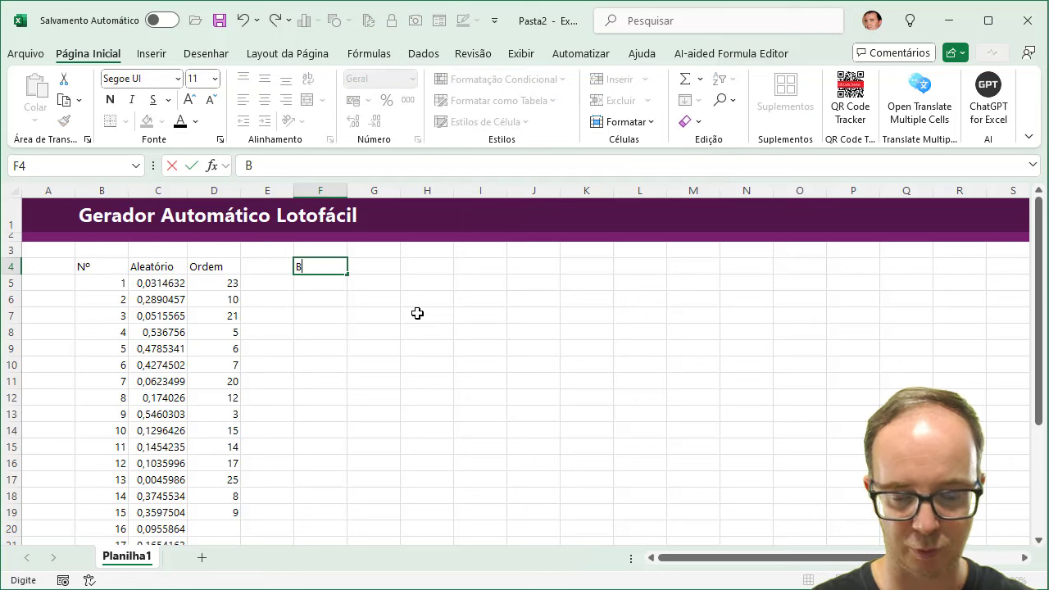
type("ola")
key("Tab")
key("Tab")
type("2")
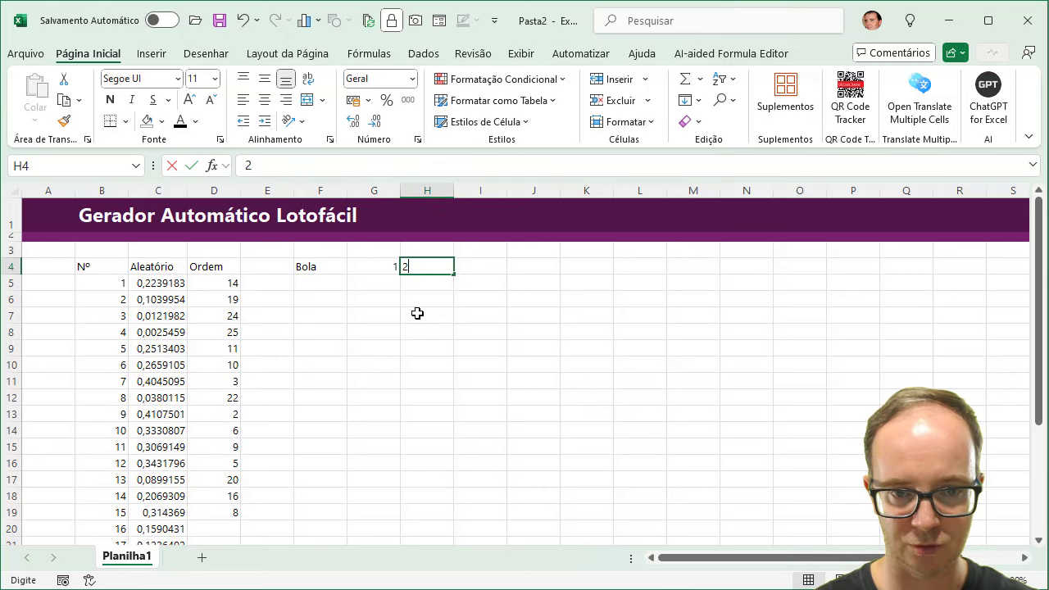
key("Tab")
type("3")
key("Tab")
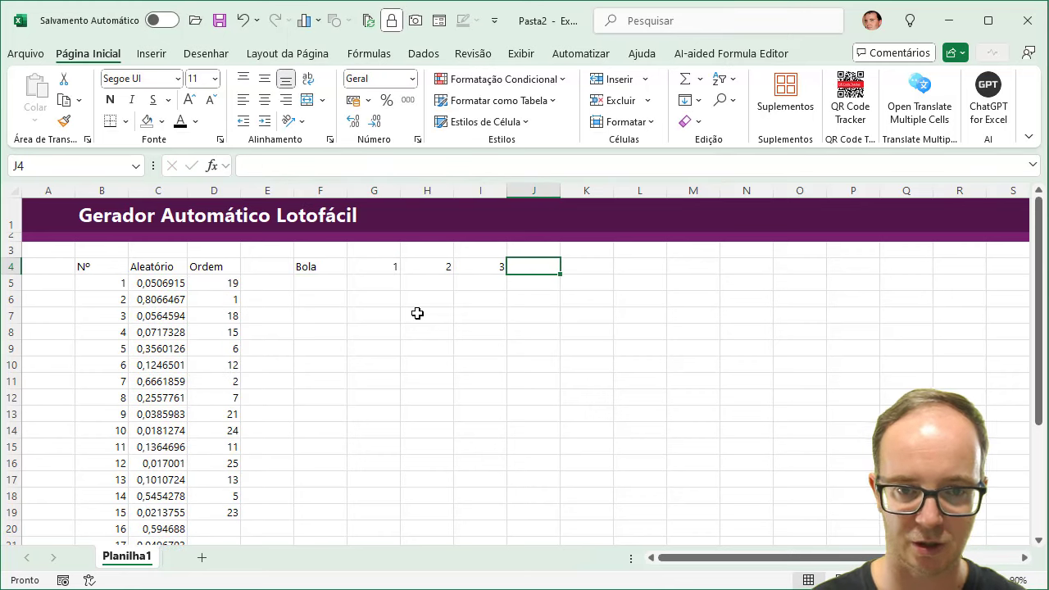
left_click_drag(433, 266, 558, 271)
mouse_move(427, 270)
left_mouse_down()
mouse_move(1019, 278)
mouse_move(955, 268)
mouse_move(965, 271)
left_mouse_up()
left_click_drag(958, 190, 206, 184)
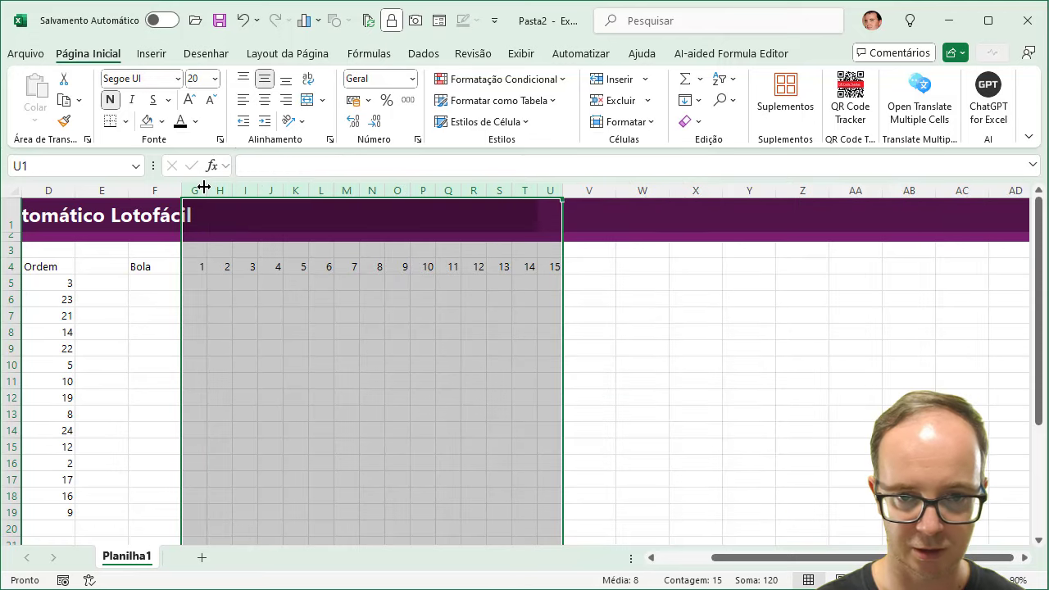
Centre and bold the ball-number columns and give the F4:U4 header All Borders
left_click(269, 105)
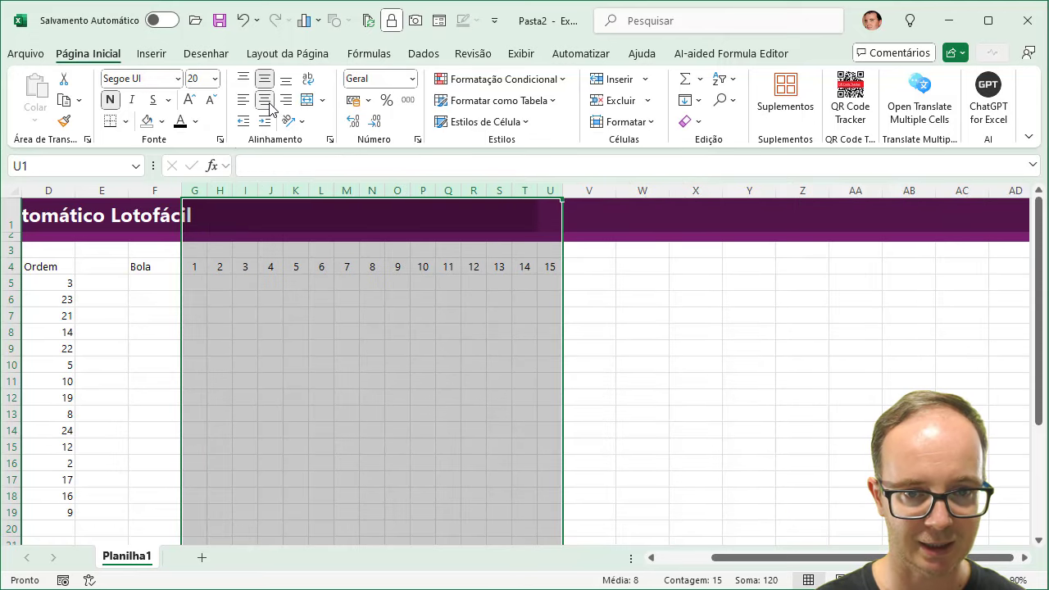
left_click(264, 78)
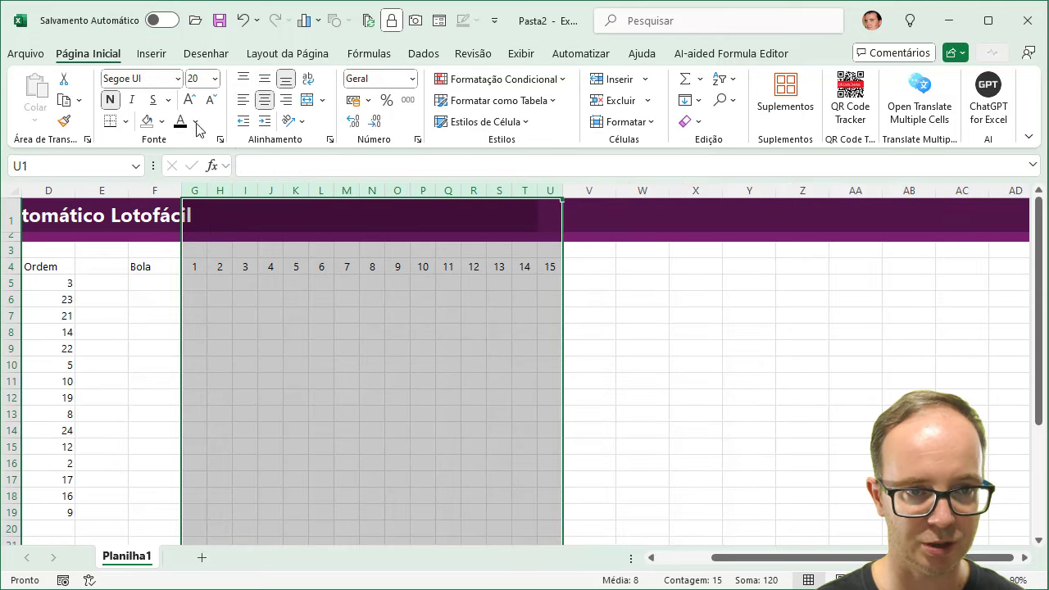
left_click(109, 100)
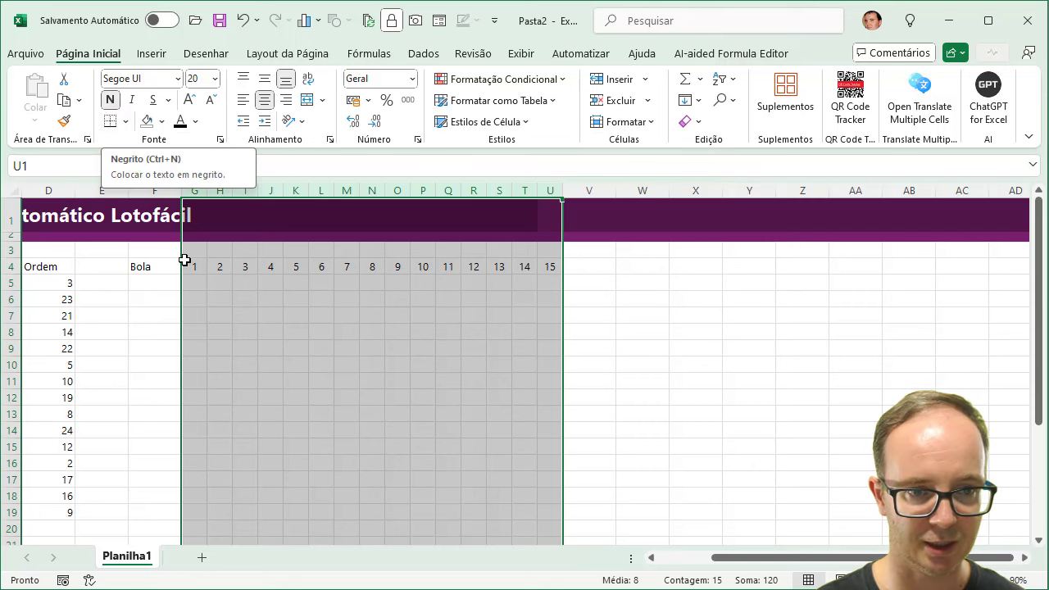
left_click_drag(153, 272, 562, 267)
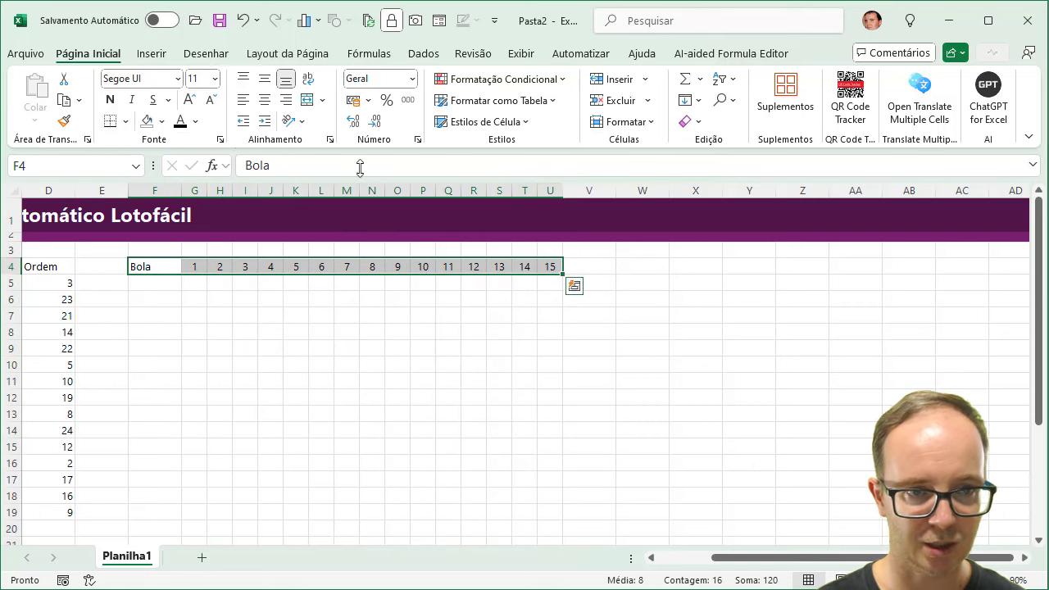
left_click(114, 98)
left_click(125, 122)
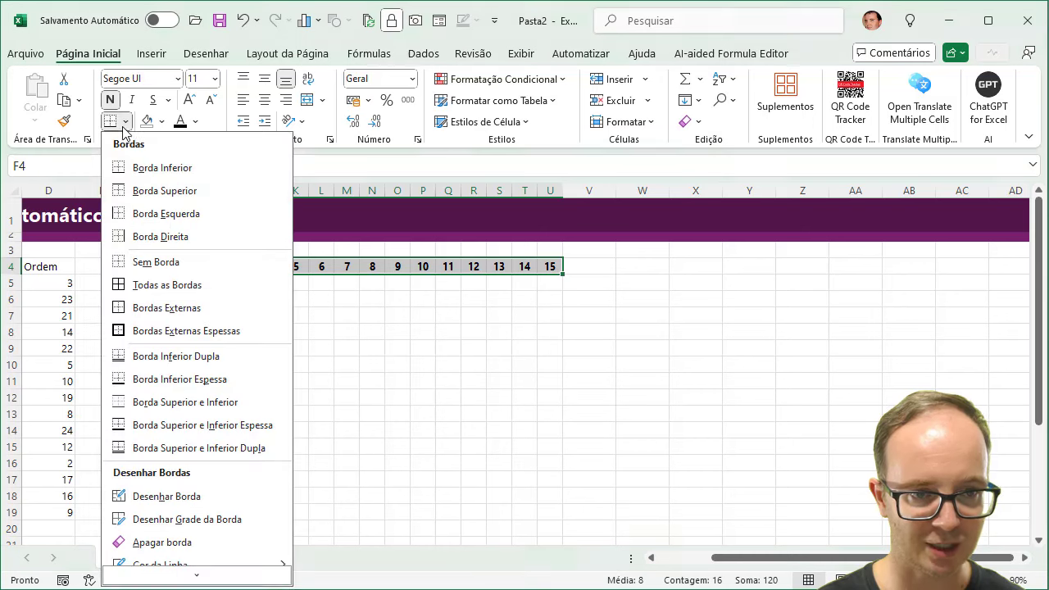
left_click(126, 287)
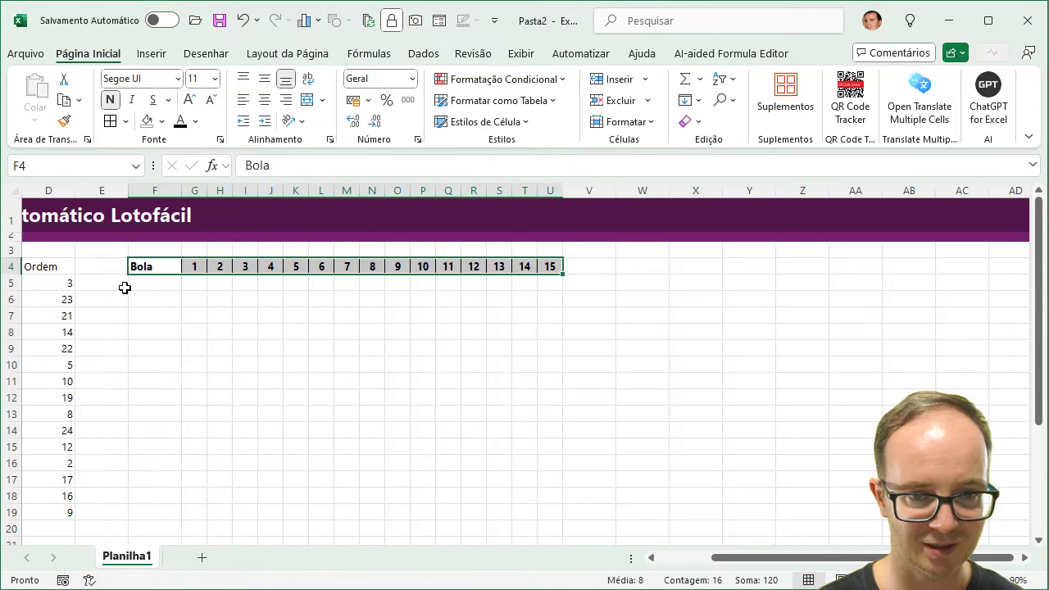
Make the header text white on a dark purple fill
left_click(195, 122)
left_click(187, 224)
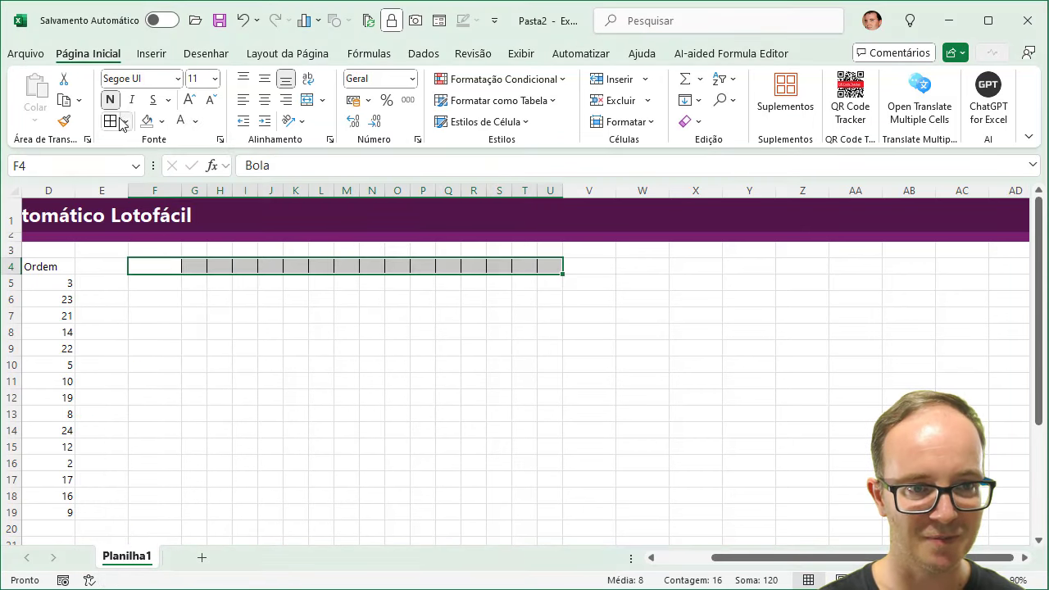
left_click(162, 122)
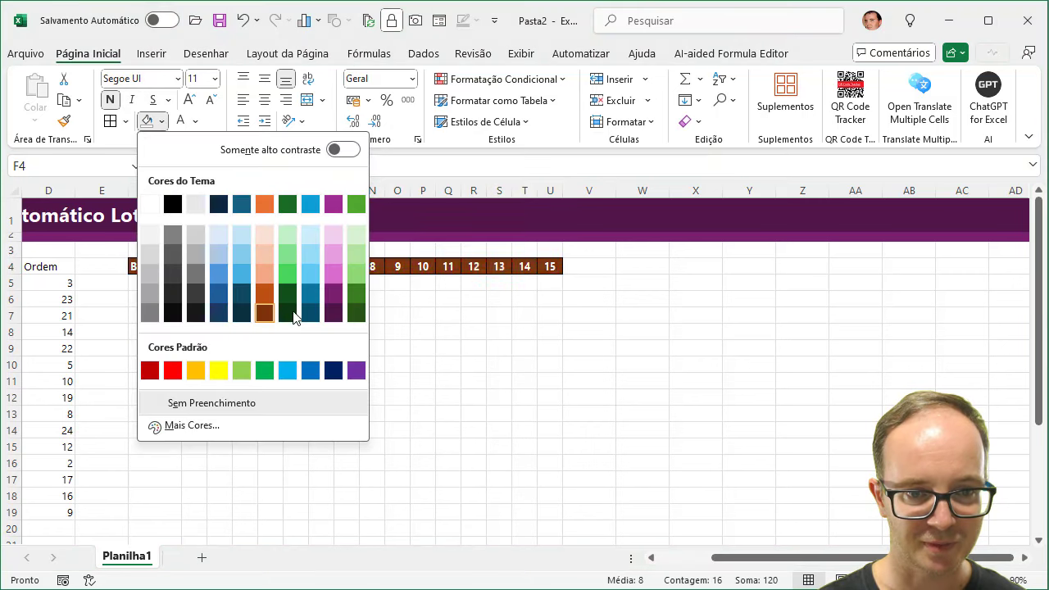
left_click(334, 312)
left_click(328, 316)
Apply All Borders to F4:U5 so blank row 5 is bordered
left_click_drag(152, 268, 547, 279)
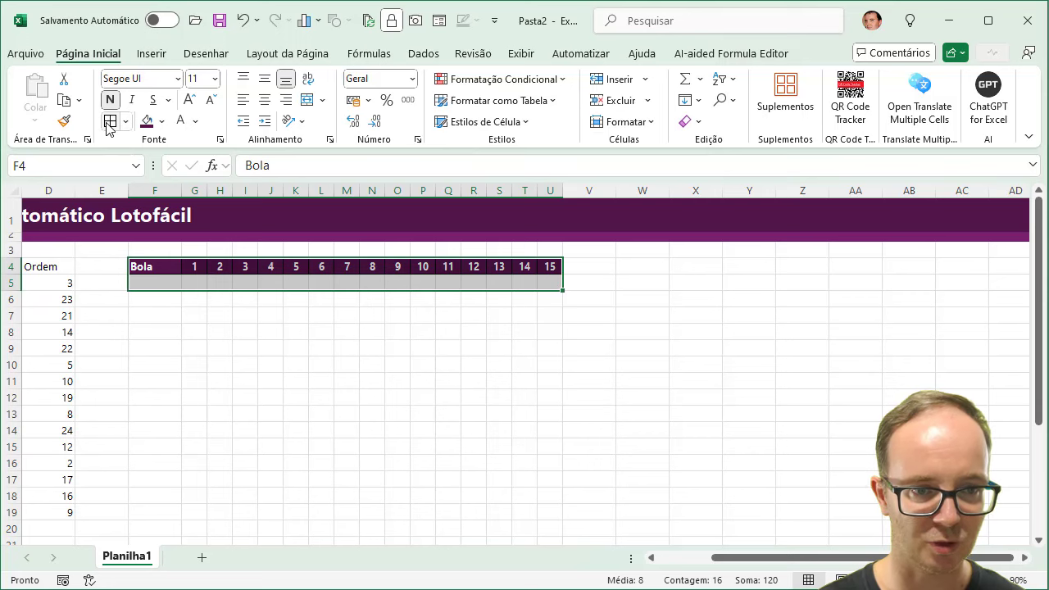
left_click(226, 316)
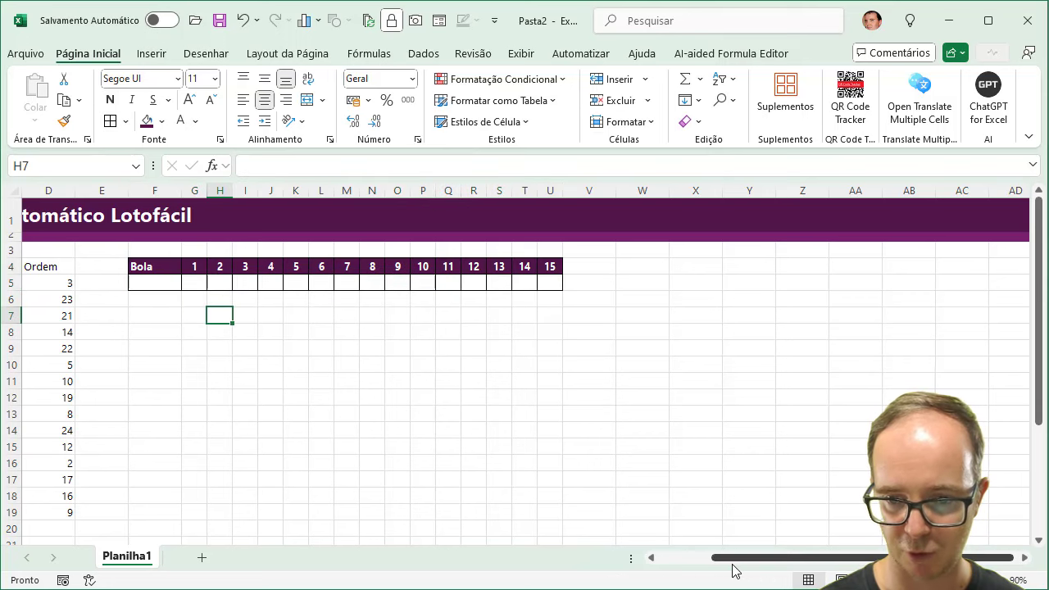
left_click_drag(725, 559, 668, 563)
left_click(328, 284)
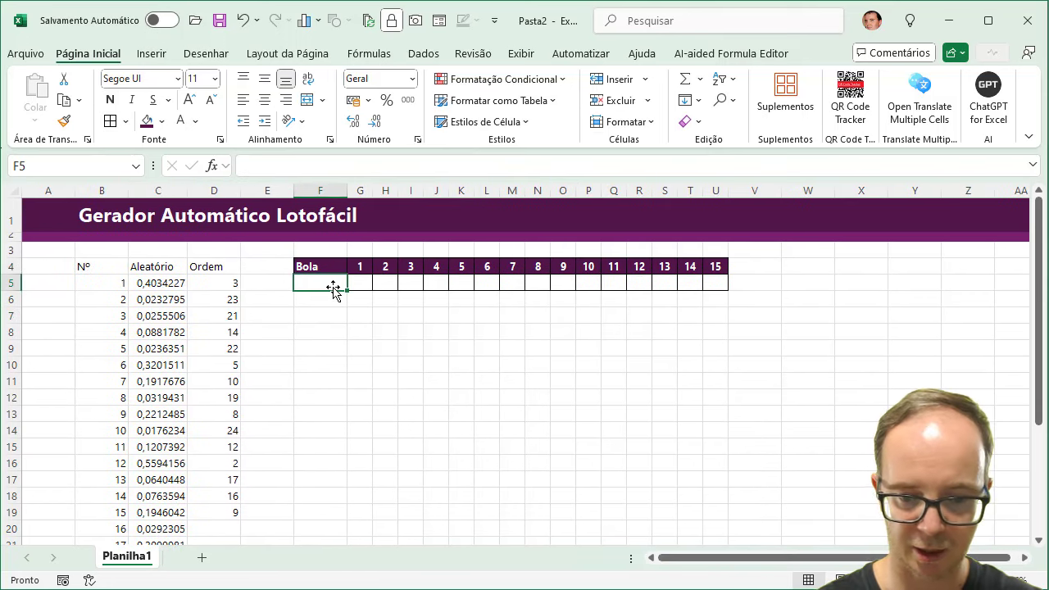
Label F5 'Jogo' and enter =MENOR($D$5:$D$19;G4) in G5
type("Jogo")
key("Return")
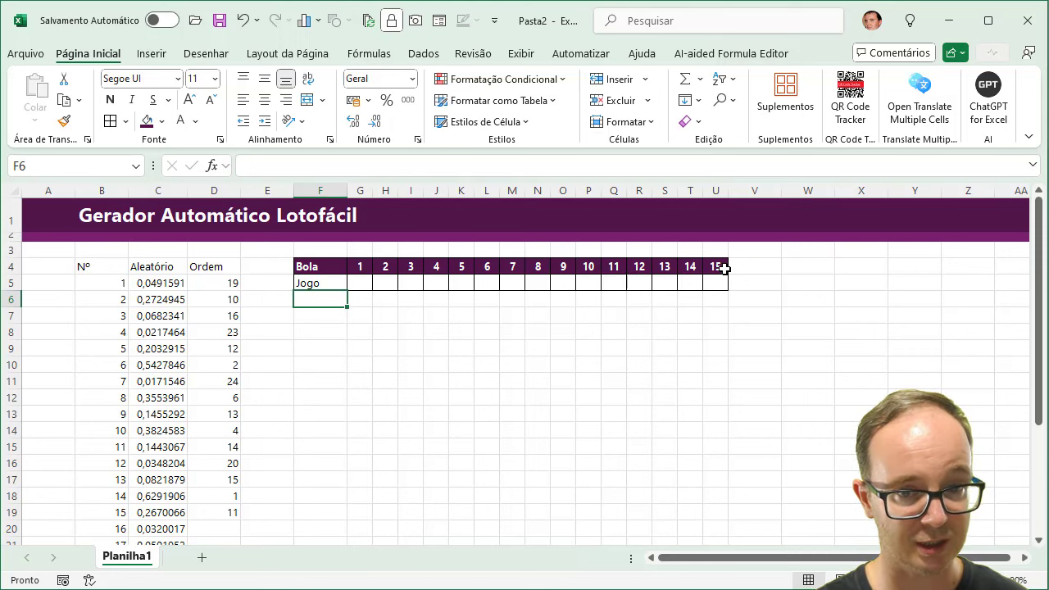
left_click_drag(364, 284, 711, 282)
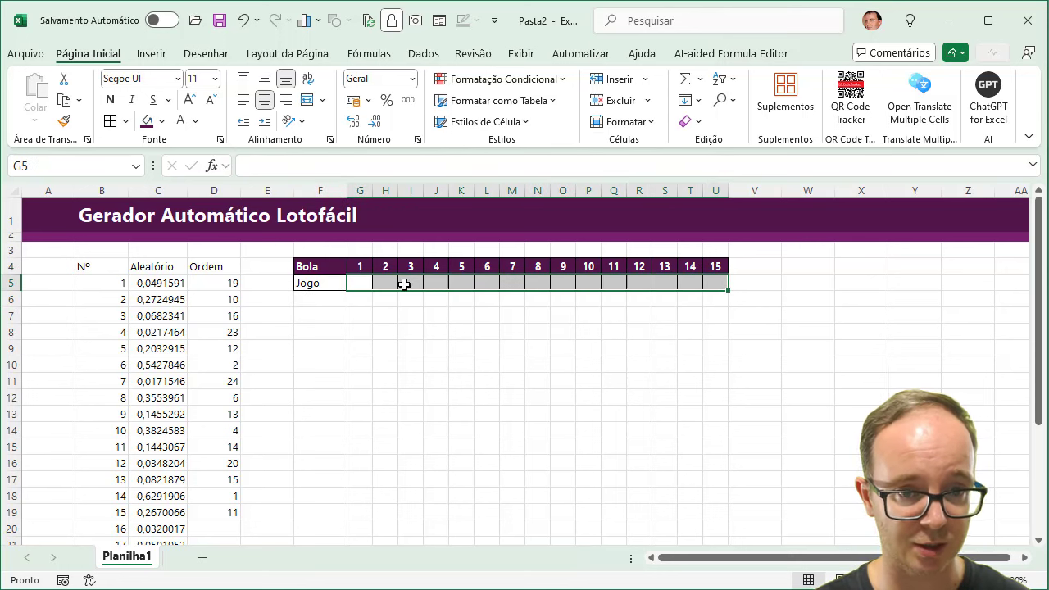
left_click(360, 283)
type("=")
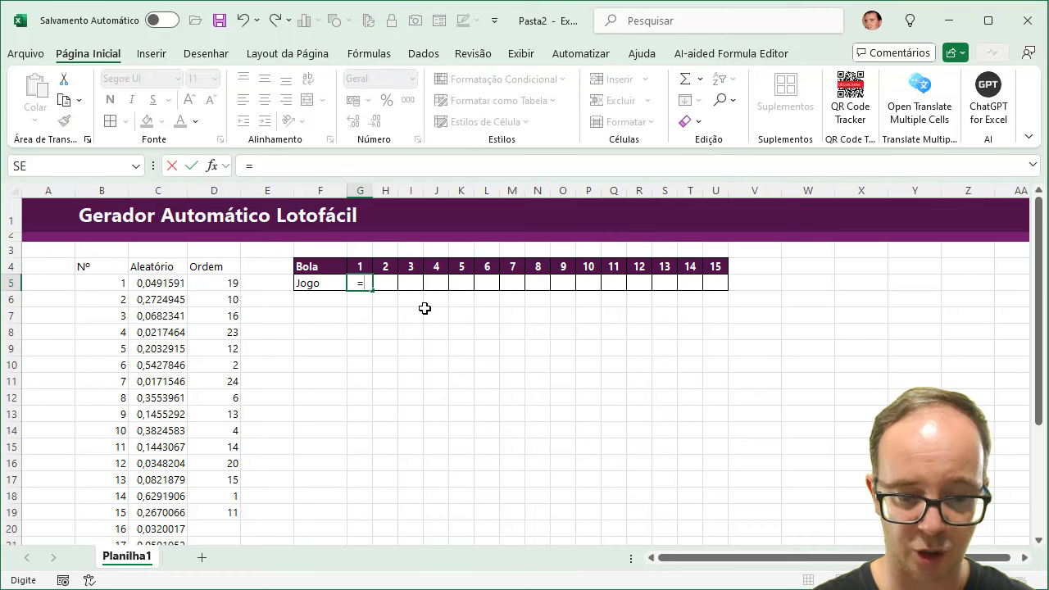
type("menor(")
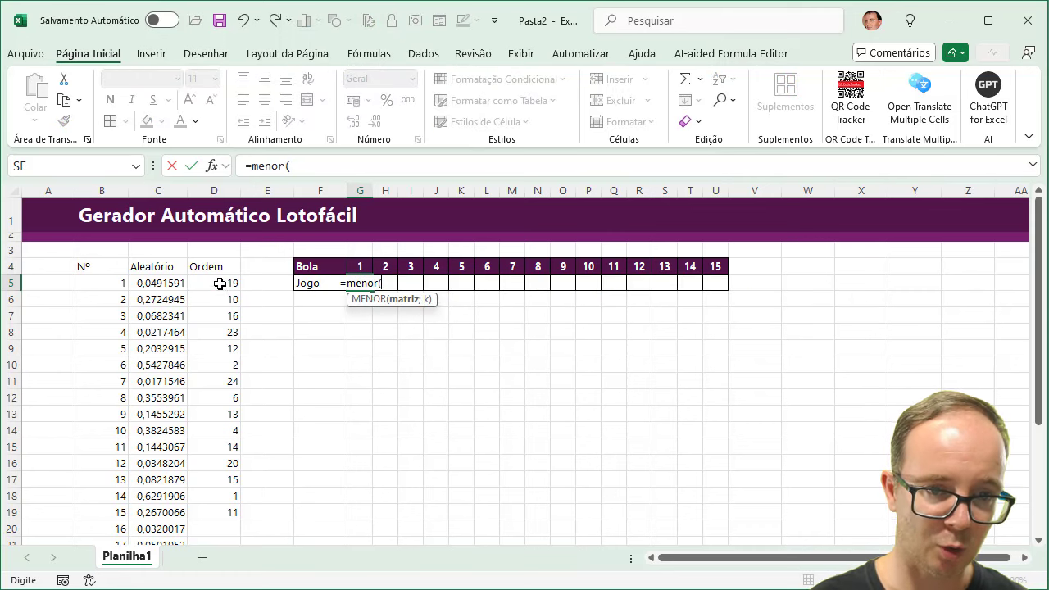
left_click_drag(218, 282, 213, 508)
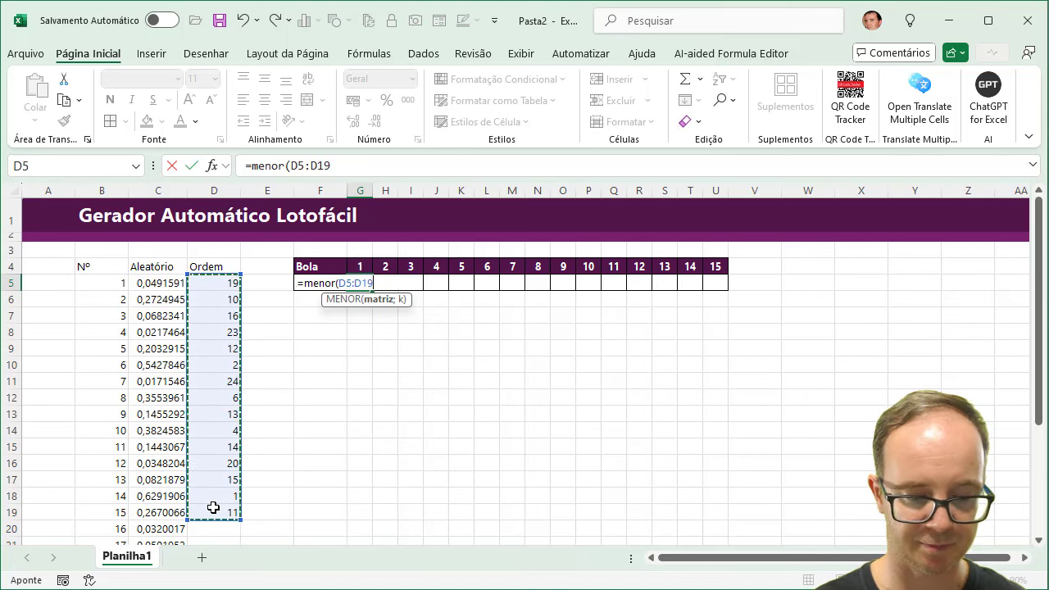
key("F4")
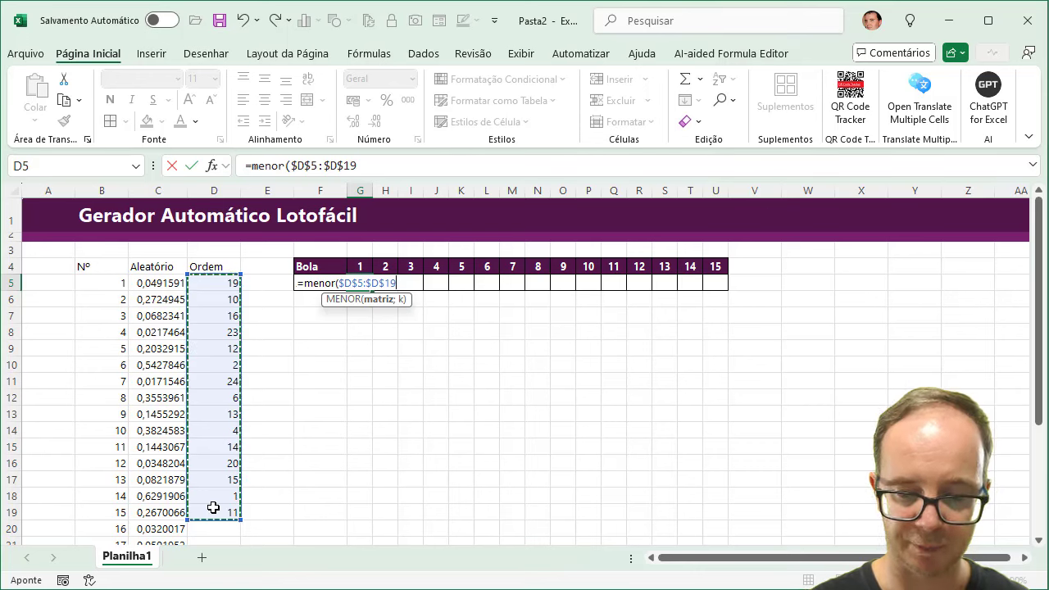
type(";")
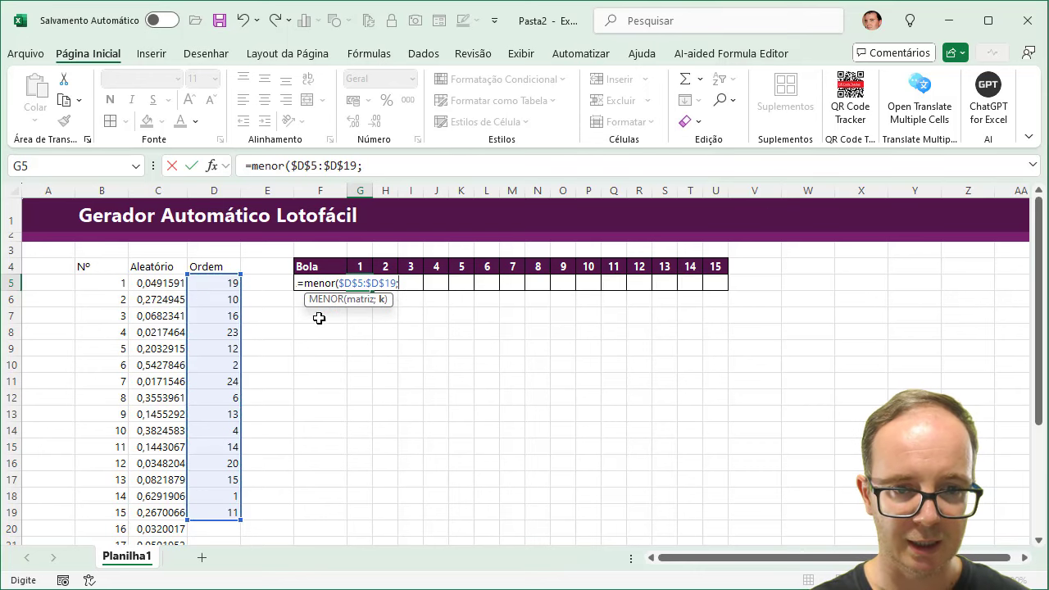
left_click(357, 266)
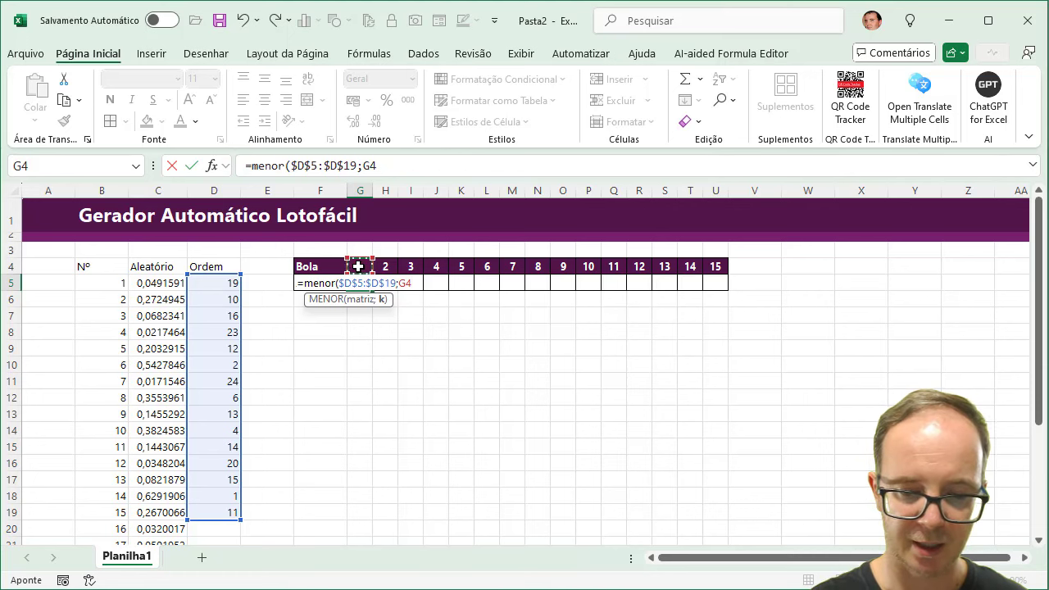
type(")")
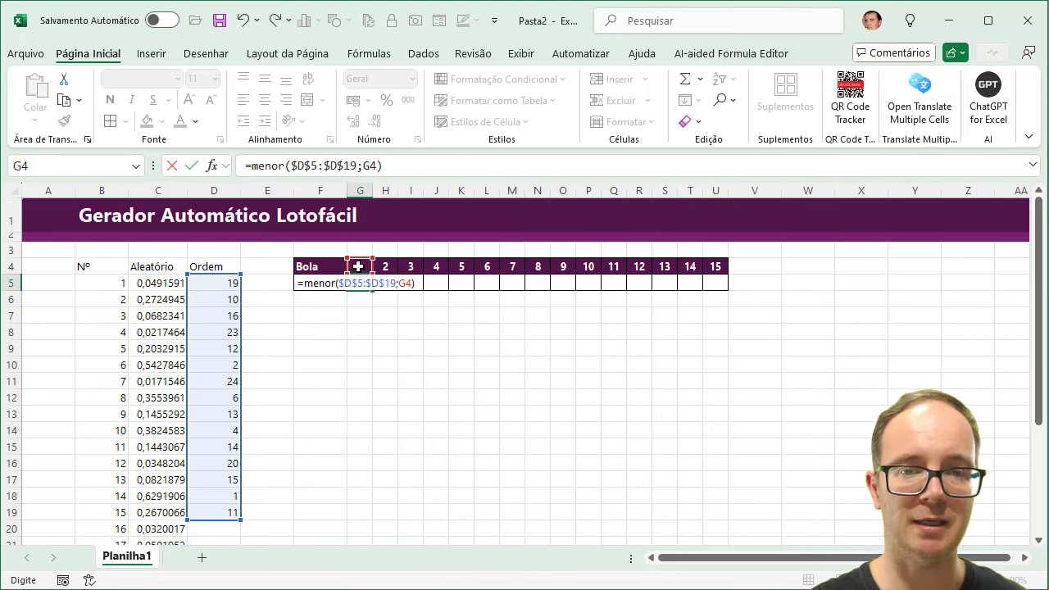
key("Return")
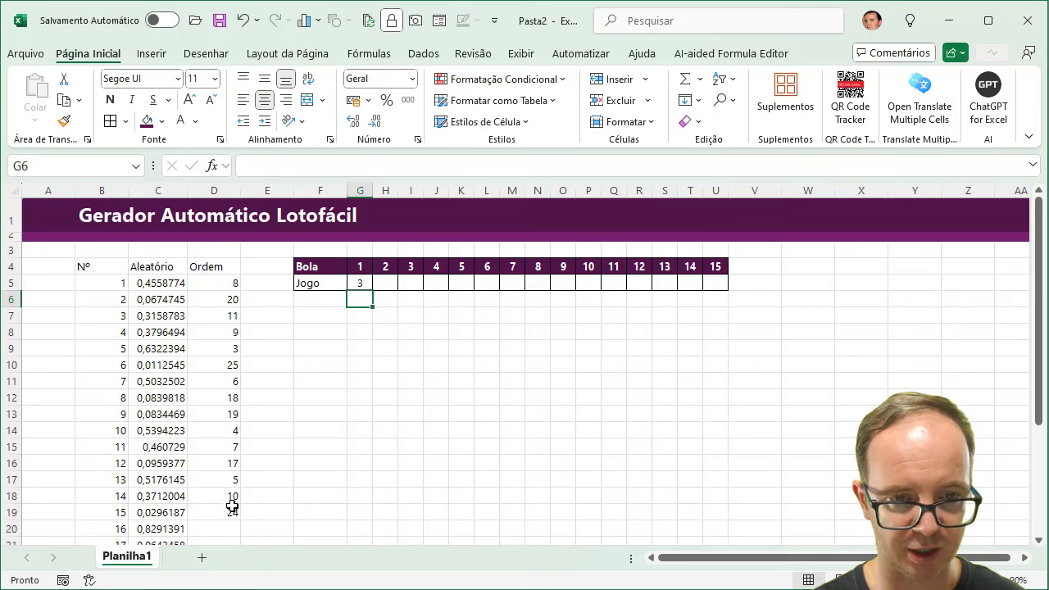
Fill the G5 MENOR formula across to U5 so the row lists the ordered balls
left_click(358, 284)
left_click_drag(372, 293, 717, 298)
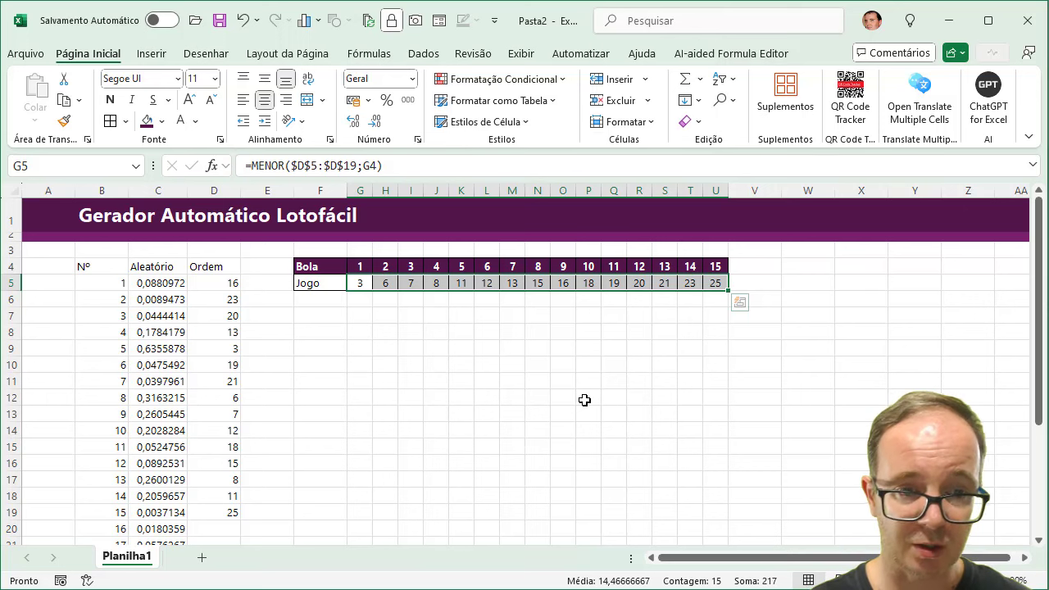
key("Escape")
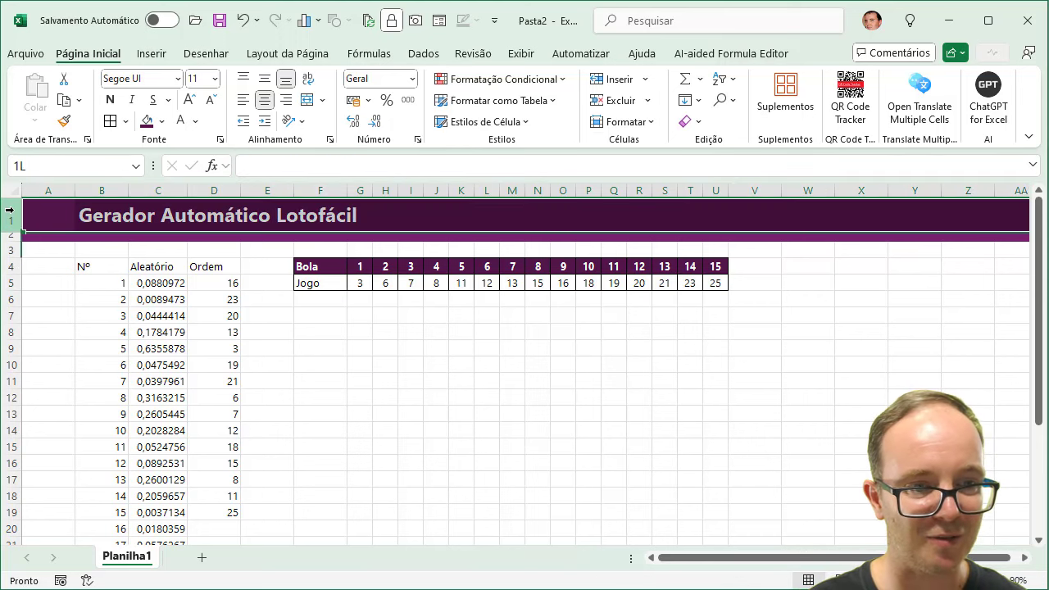
Copy title rows 1–2 into row 1 of a new sheet, Planilha2
left_click_drag(25, 215, 11, 235)
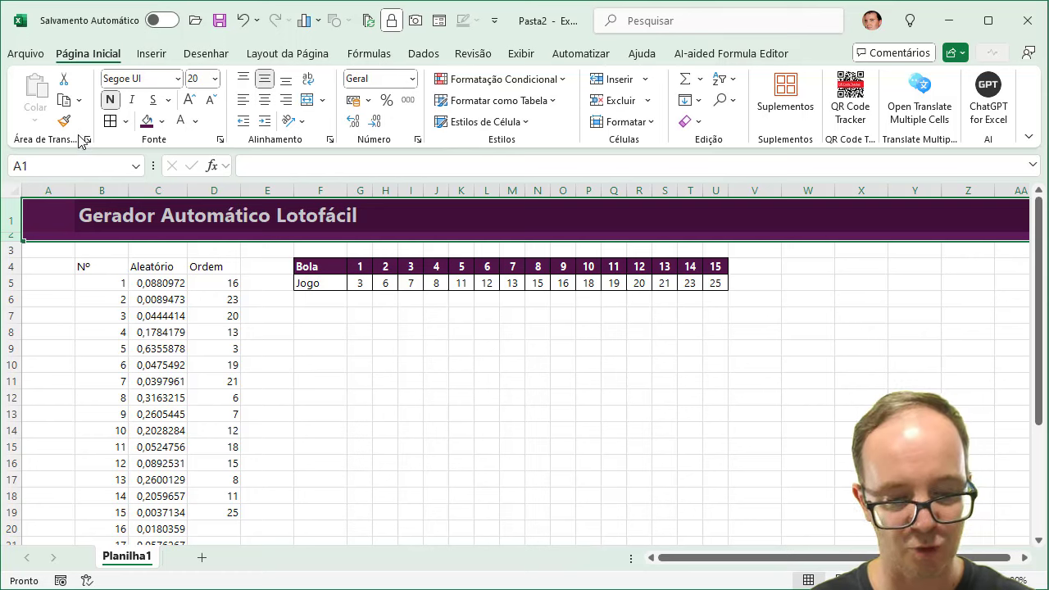
key("ctrl+c")
left_click(203, 558)
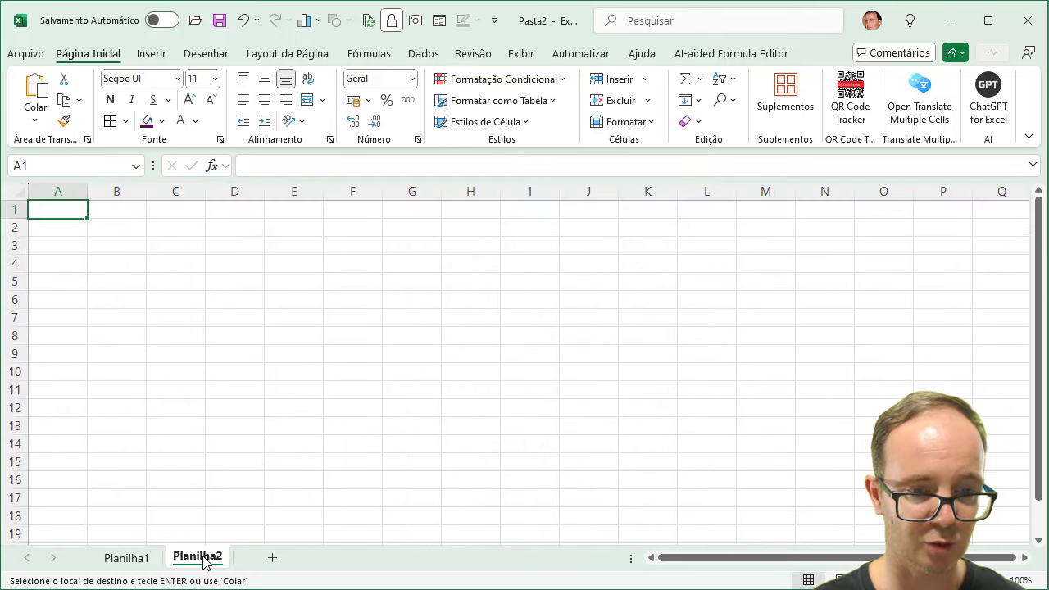
left_click(204, 542)
key("ctrl+v")
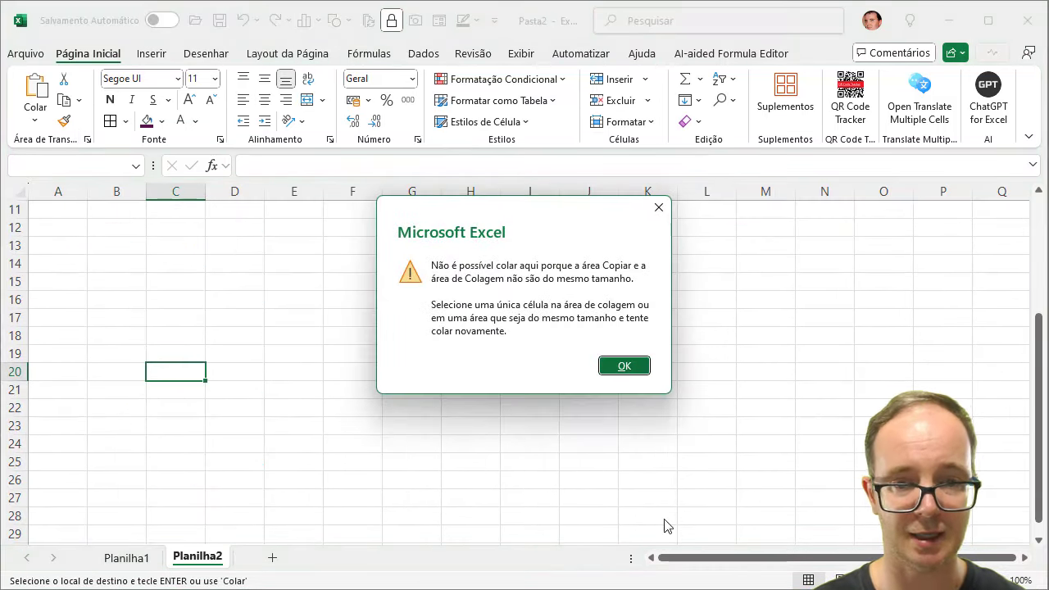
left_click(628, 364)
left_click_drag(1040, 379, 1040, 261)
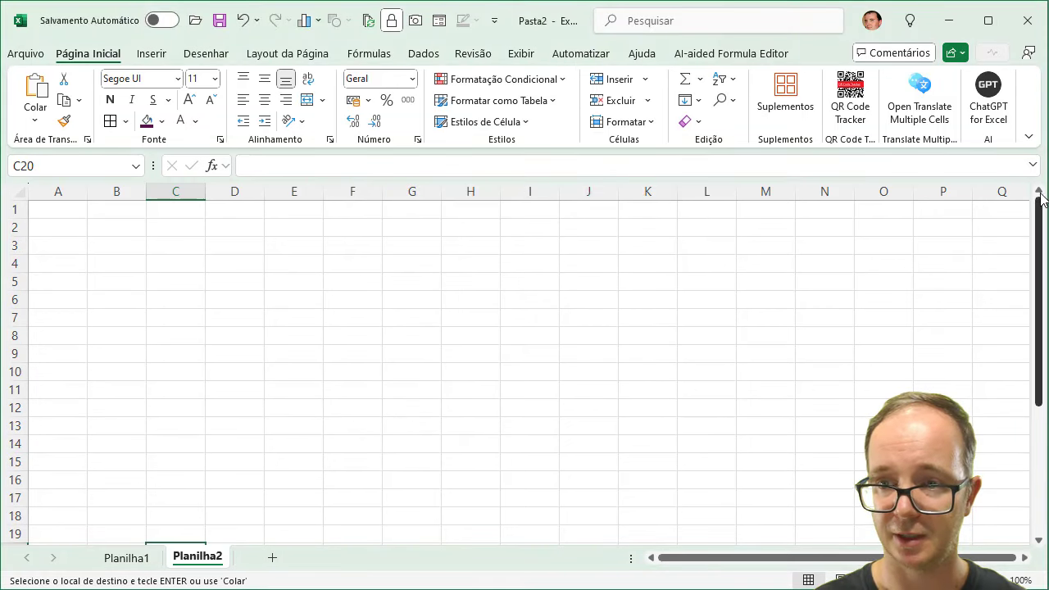
left_click(12, 209)
key("ctrl+v")
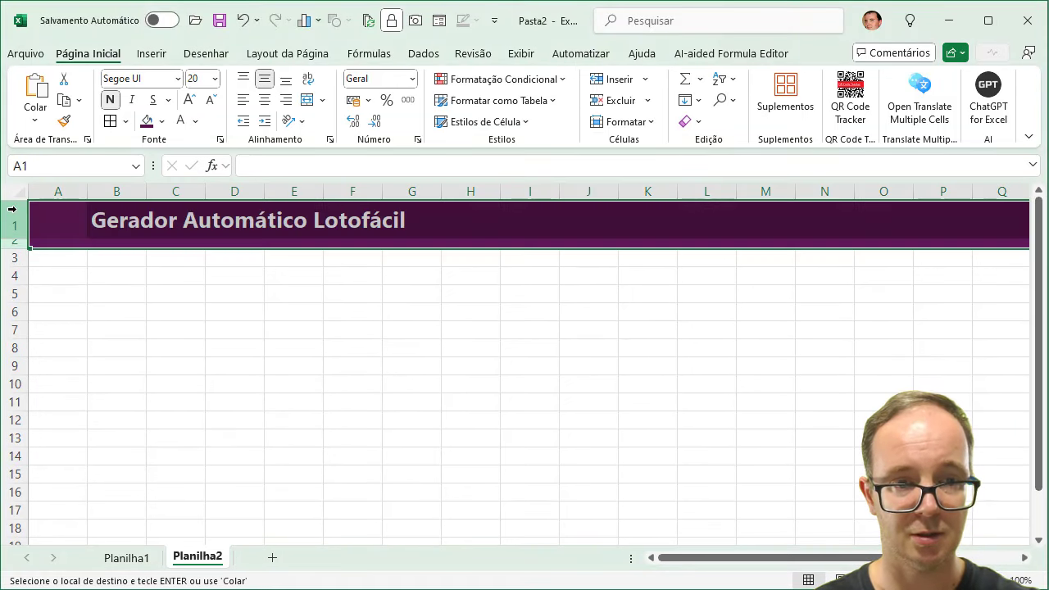
left_click(172, 330)
Narrow column A and enter 'Bola' in B4 on Planilha2
left_click_drag(87, 191, 65, 191)
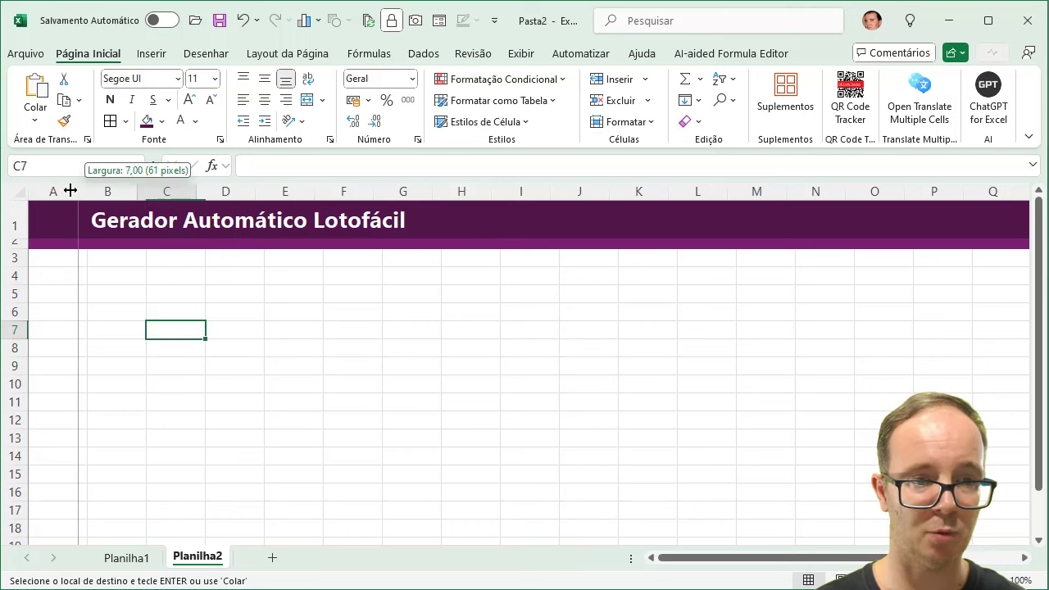
left_click(110, 276)
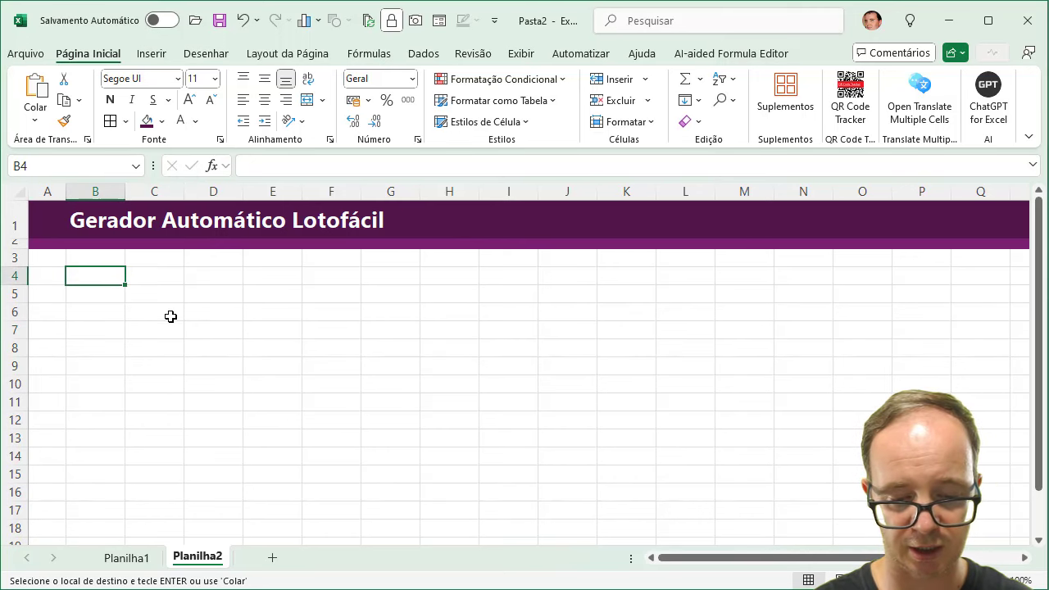
type("Bol")
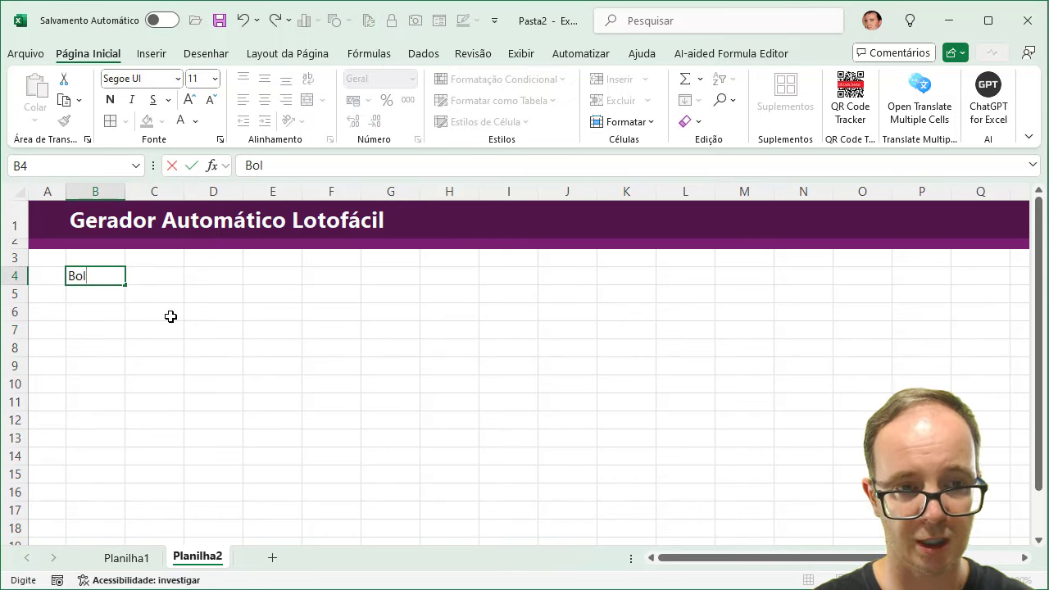
type("a")
key("Return")
Copy the Bola/Jogo table F4:U5 from Planilha1 and paste it at B4 on Planilha2
left_click(141, 557)
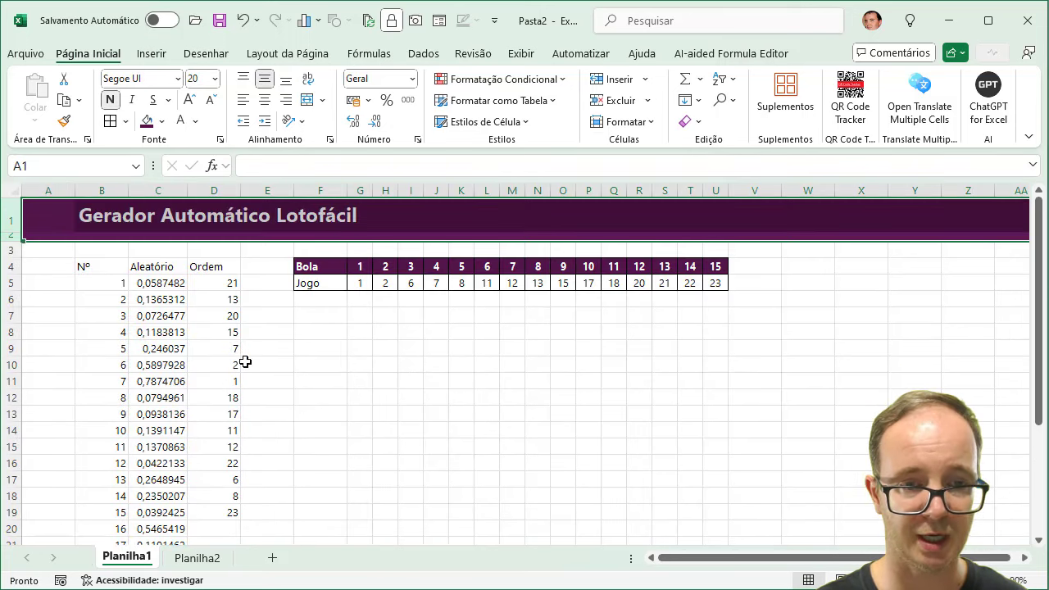
left_click_drag(325, 265, 717, 283)
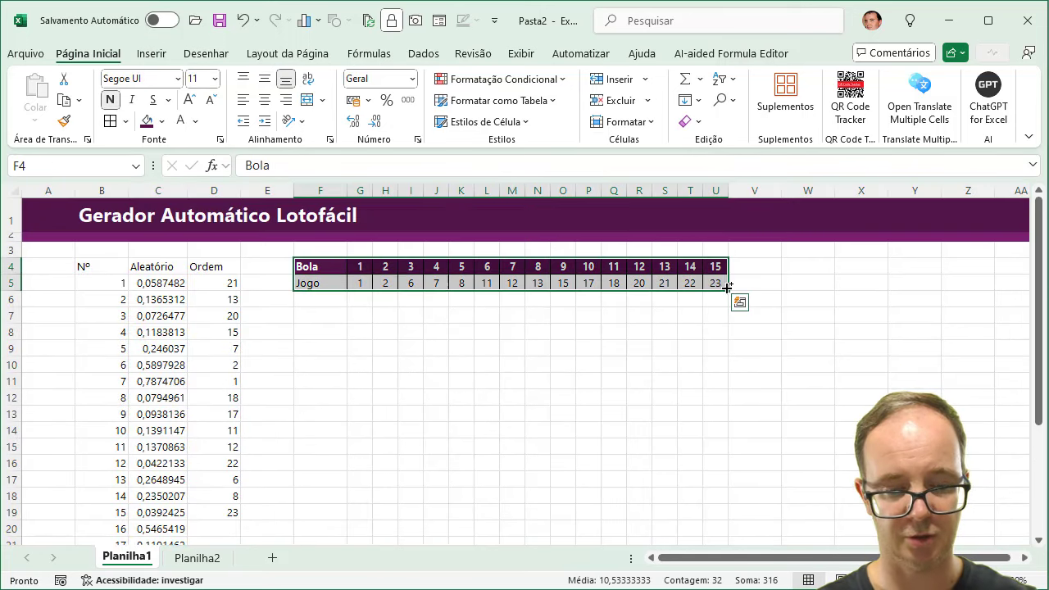
key("ctrl+c")
left_click(197, 557)
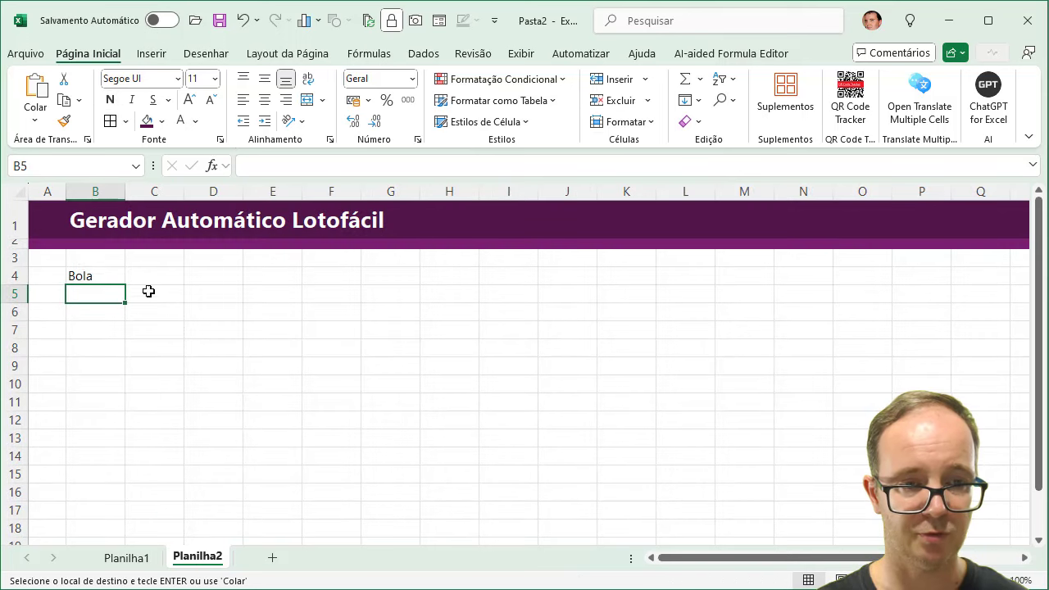
left_click(90, 274)
key("ctrl+v")
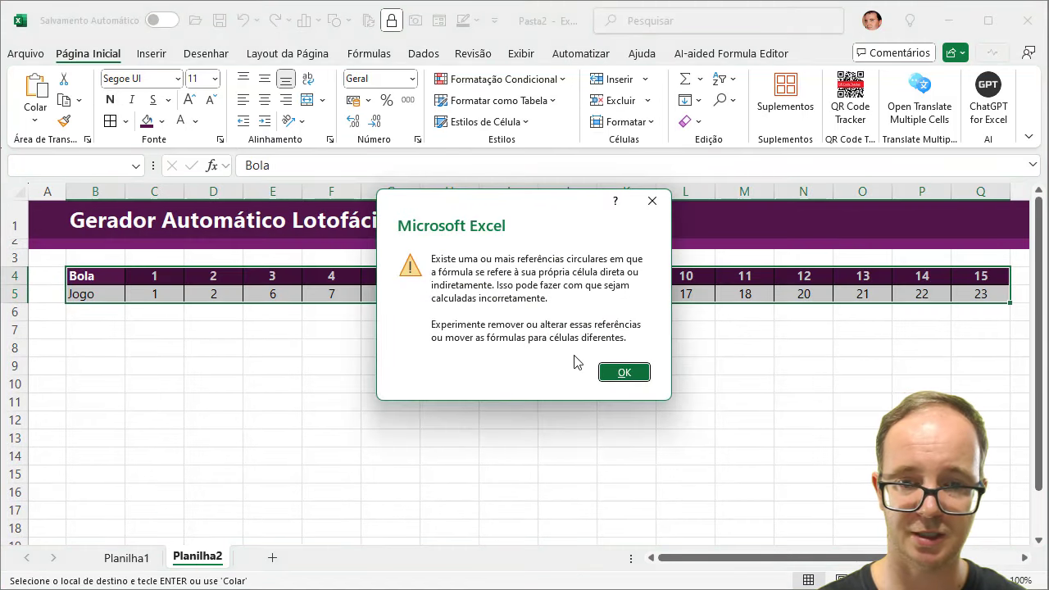
left_click(624, 372)
Narrow columns C:Q and delete the copied Jogo row 5, leaving the Bola 1–15 header
mouse_move(154, 191)
left_mouse_down()
mouse_move(711, 182)
mouse_move(977, 191)
left_mouse_up()
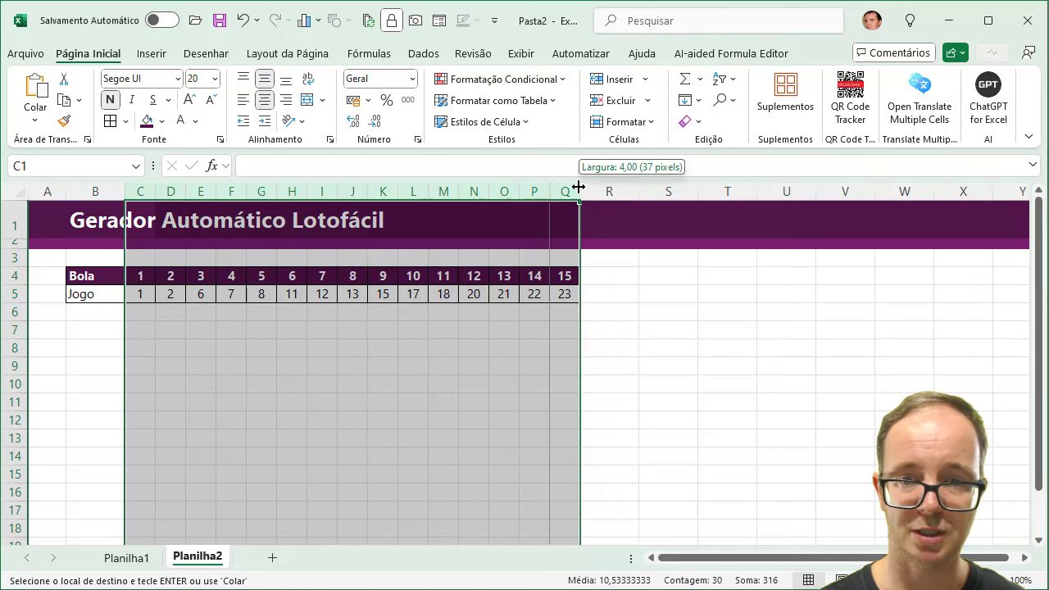
left_click_drag(571, 184, 575, 185)
left_click(630, 324)
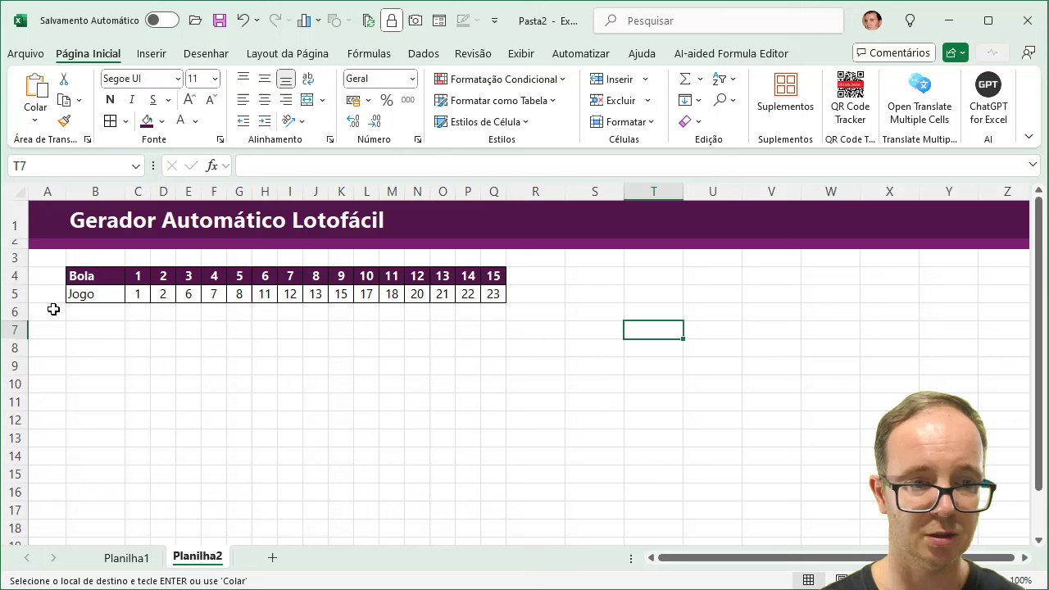
left_click(14, 294)
right_click(14, 294)
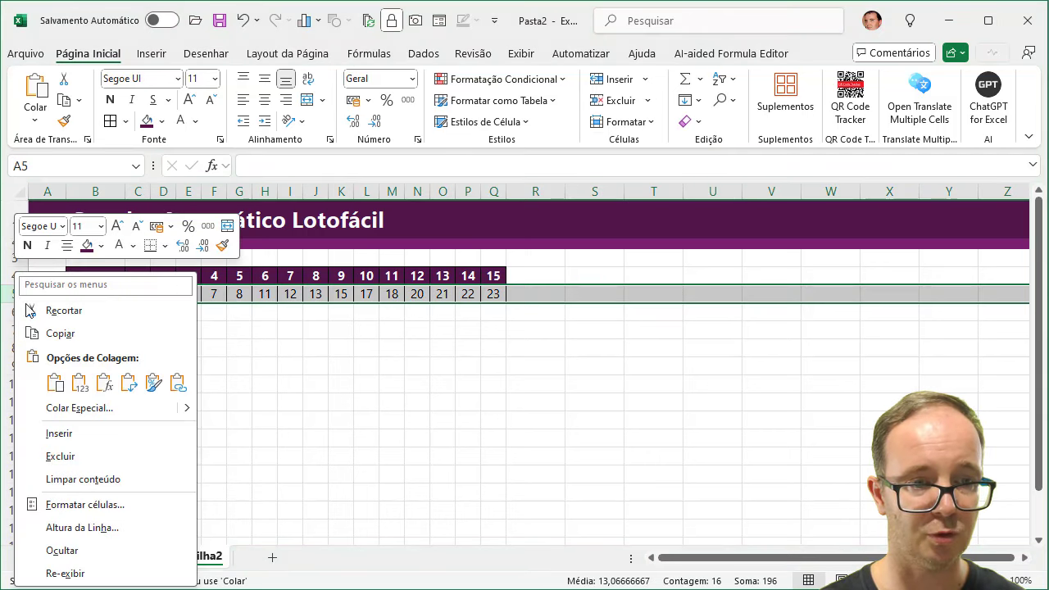
left_click(66, 456)
left_click(342, 420)
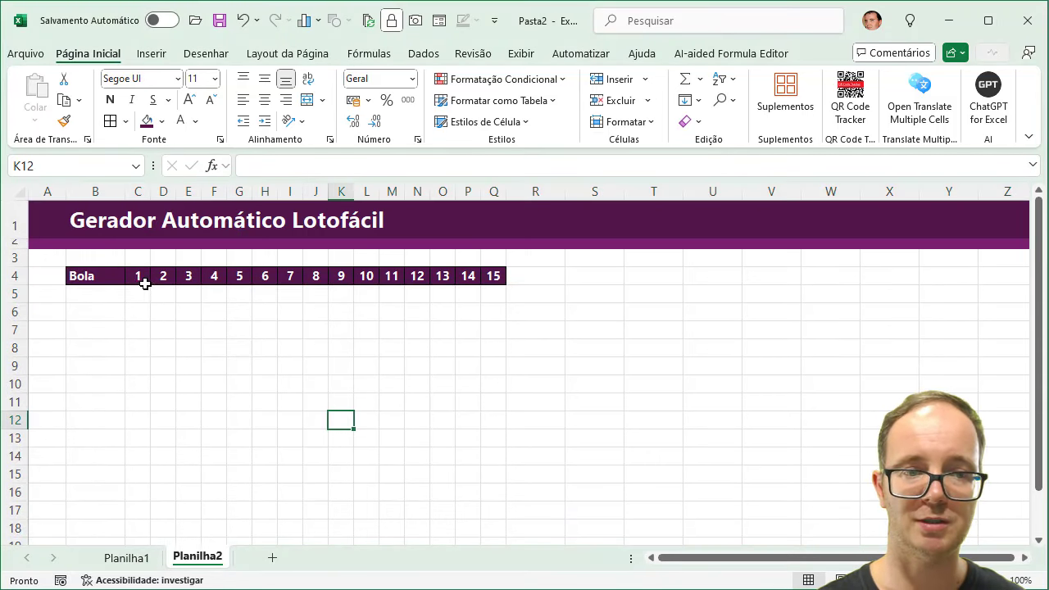
left_click_drag(104, 278, 486, 276)
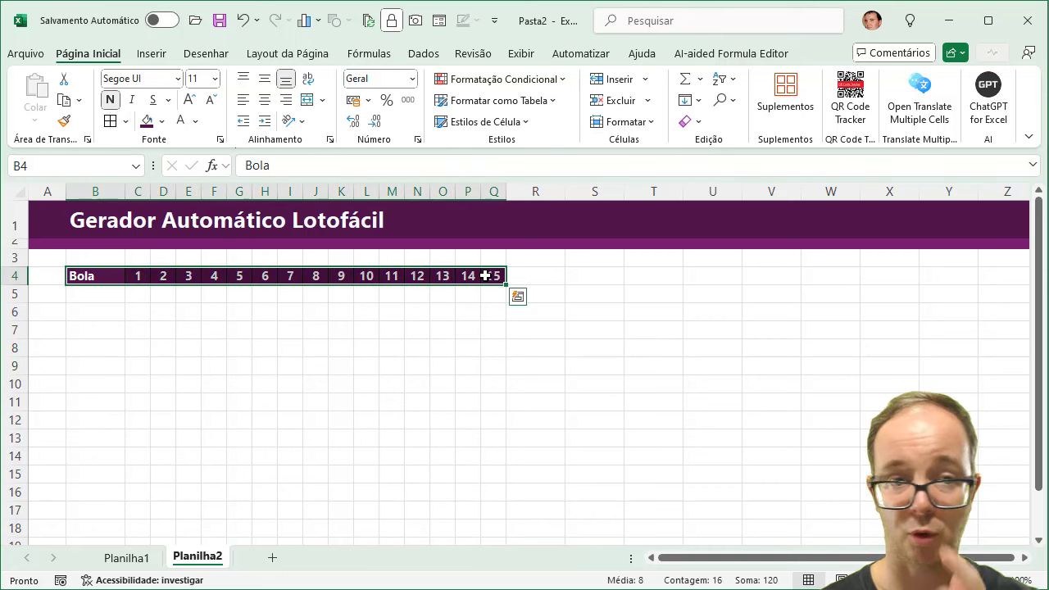
Draw a purple-styled rounded rectangle in the title banner
left_click(153, 54)
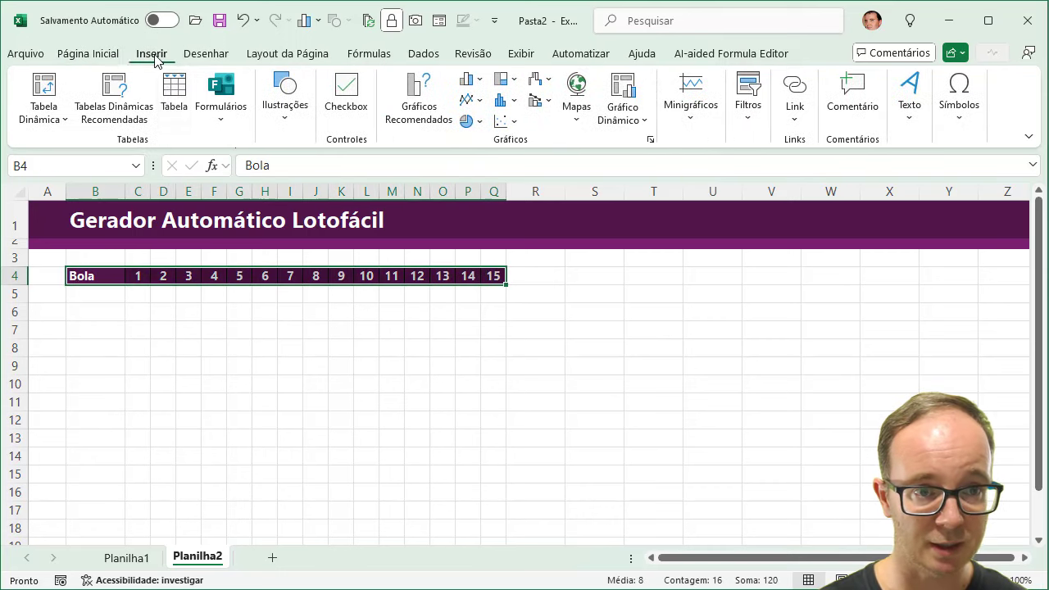
left_click(284, 123)
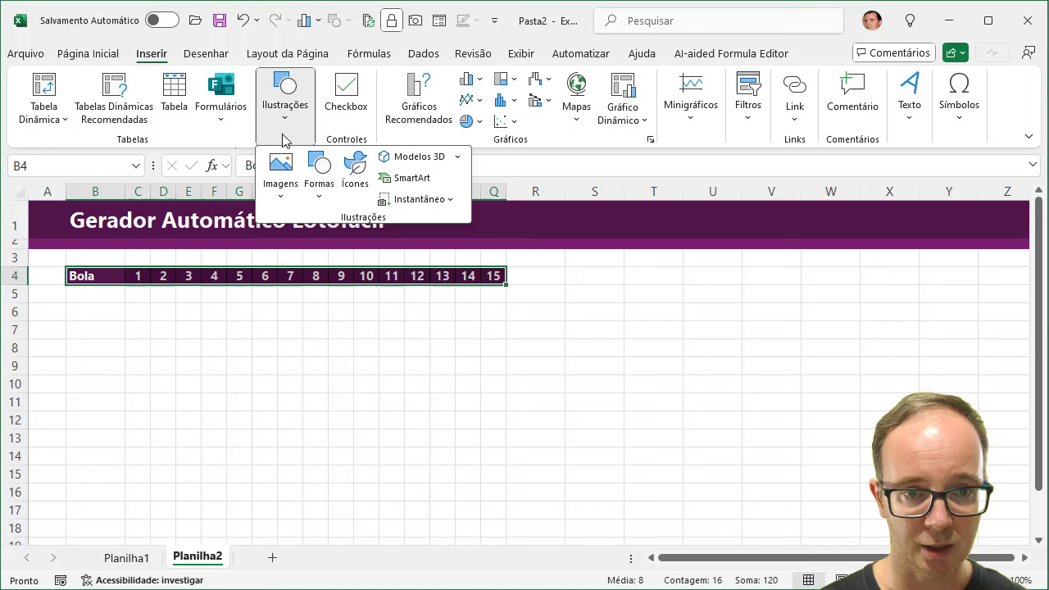
left_click(319, 171)
left_click(412, 243)
left_click_drag(560, 265, 683, 292)
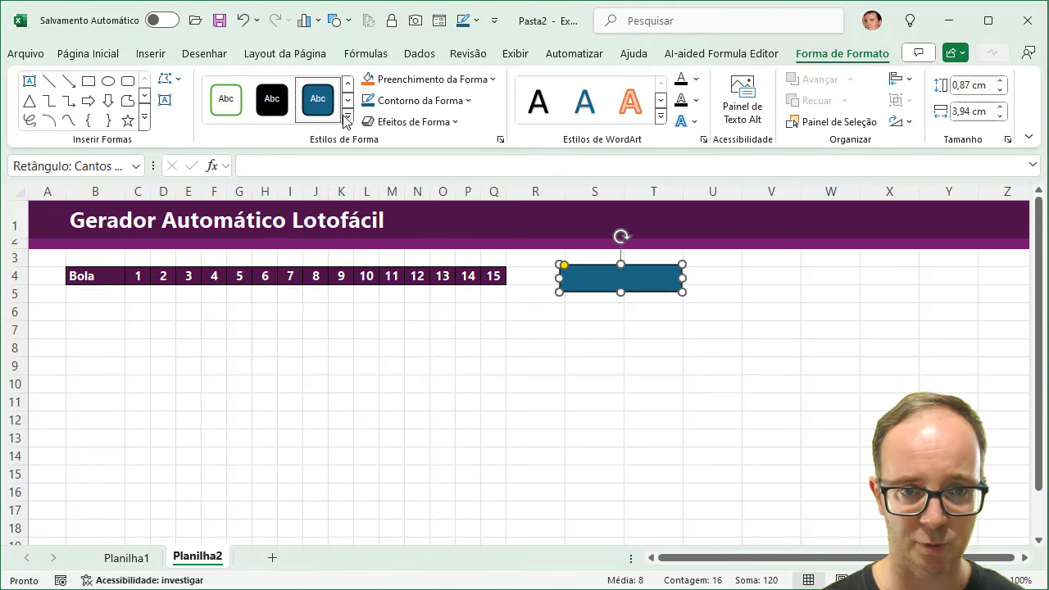
left_click(348, 120)
left_click(458, 375)
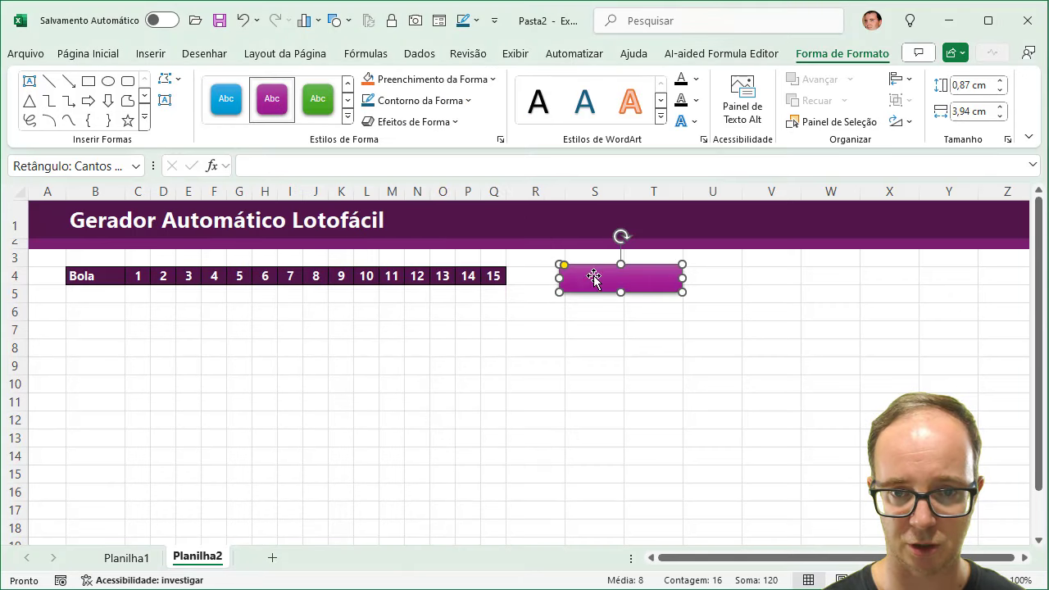
left_click_drag(593, 276, 490, 223)
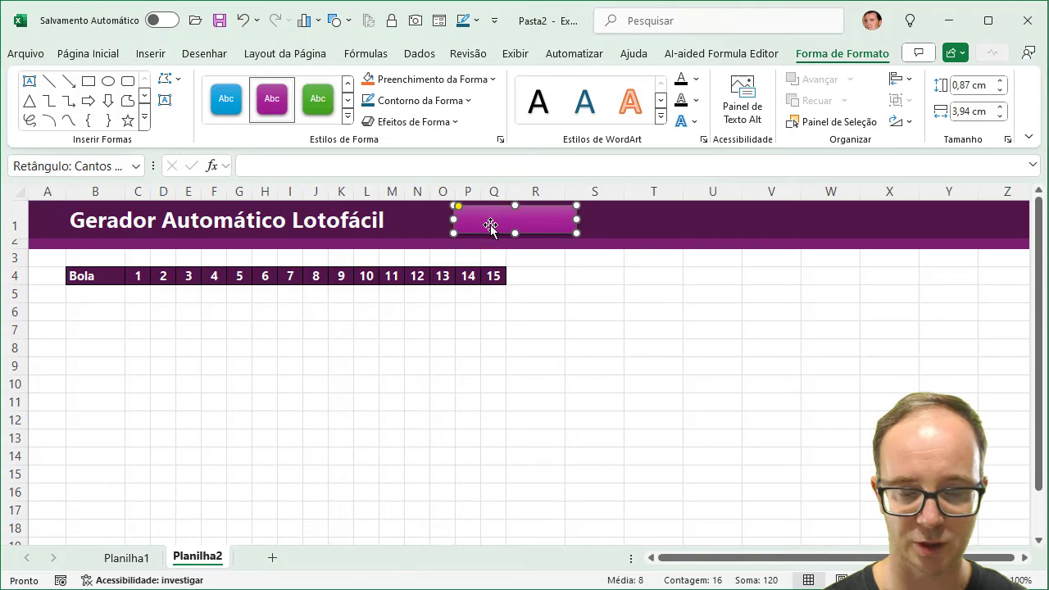
Label the rectangle GERADOR with bold text centred both ways
type("GERADOR")
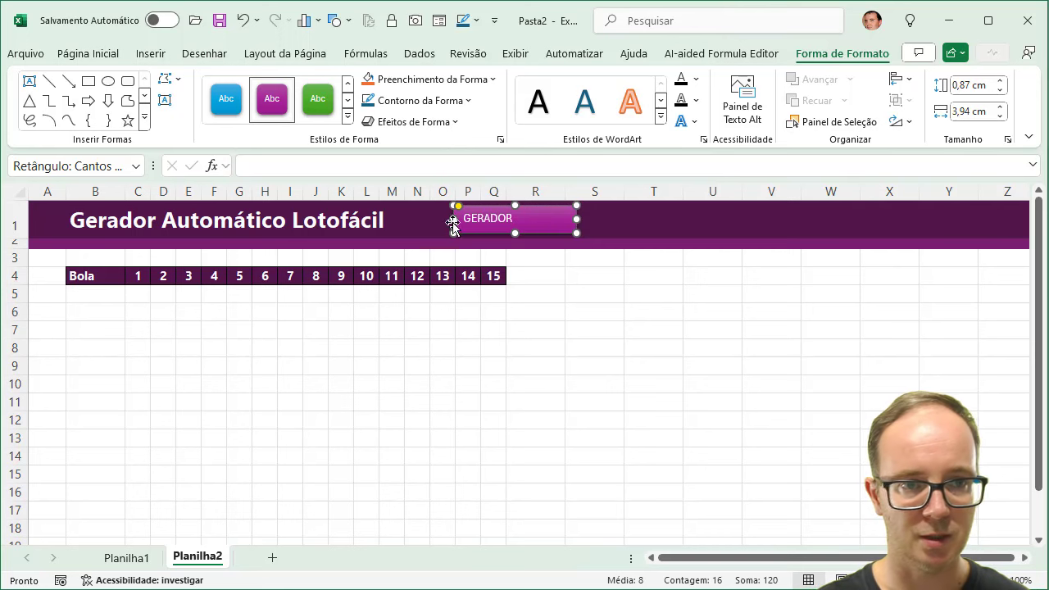
left_click(90, 53)
left_click(264, 99)
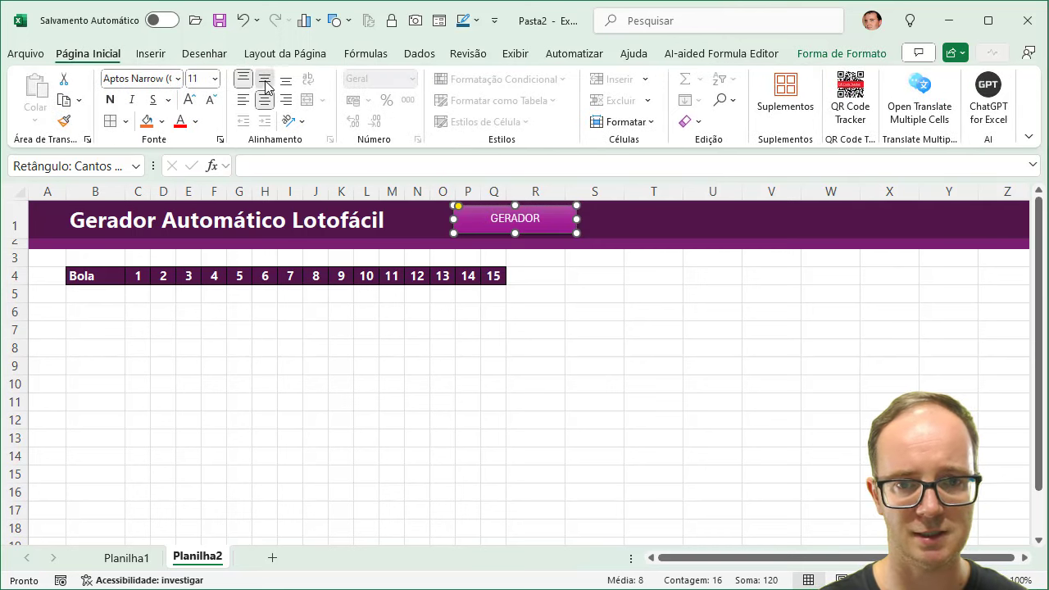
left_click(264, 78)
left_click(110, 100)
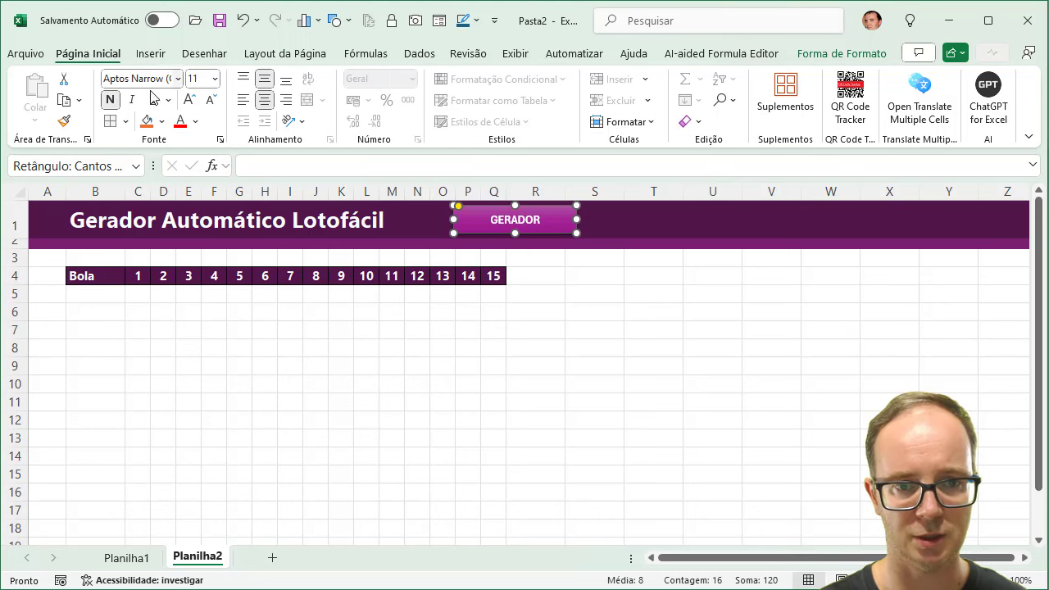
left_click(567, 292)
Duplicate the GERADOR button beside it and relabel the copy LIMPAR
left_click(555, 232)
left_click_drag(555, 231, 679, 227, "ctrl")
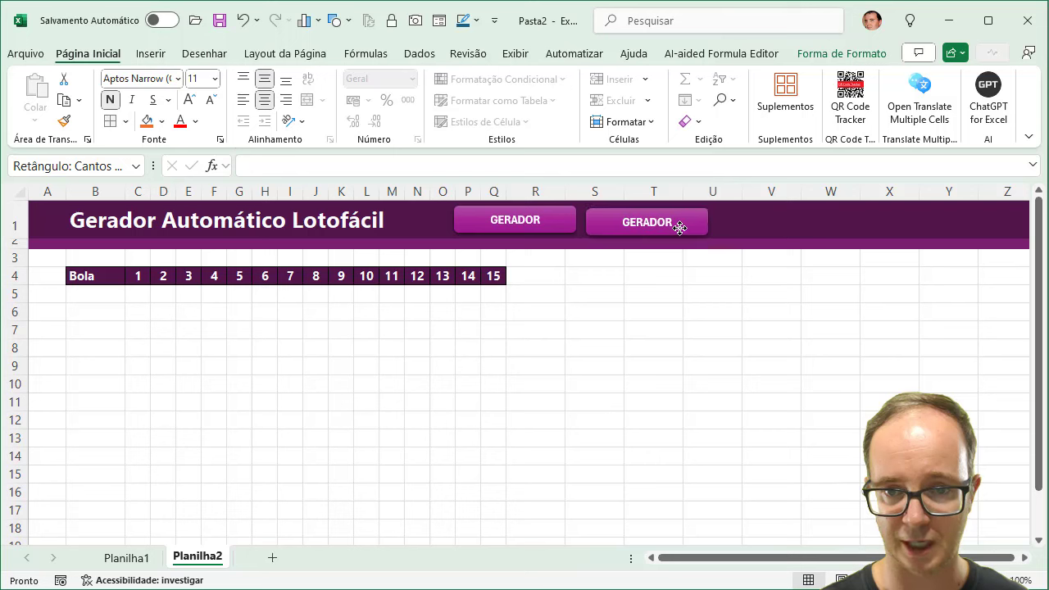
left_click(679, 226)
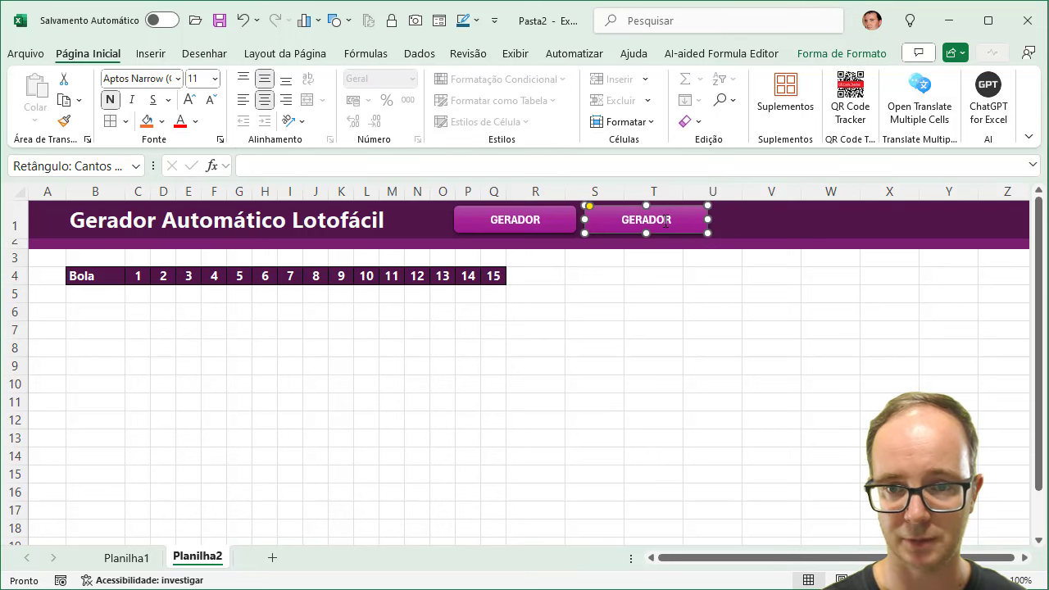
double_click(668, 221)
type("LI")
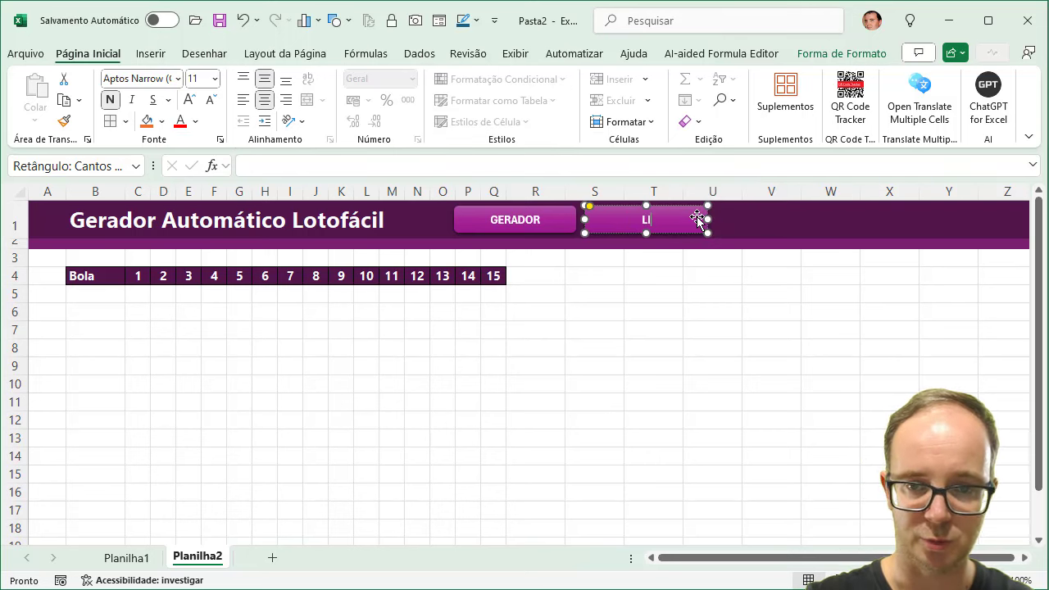
type("MPAR")
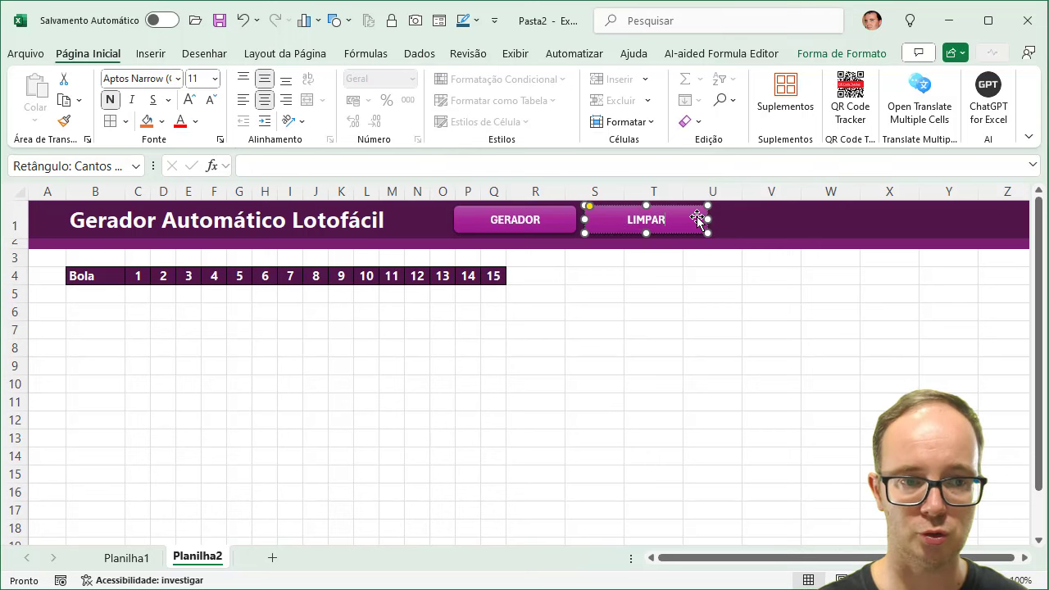
left_click(703, 293)
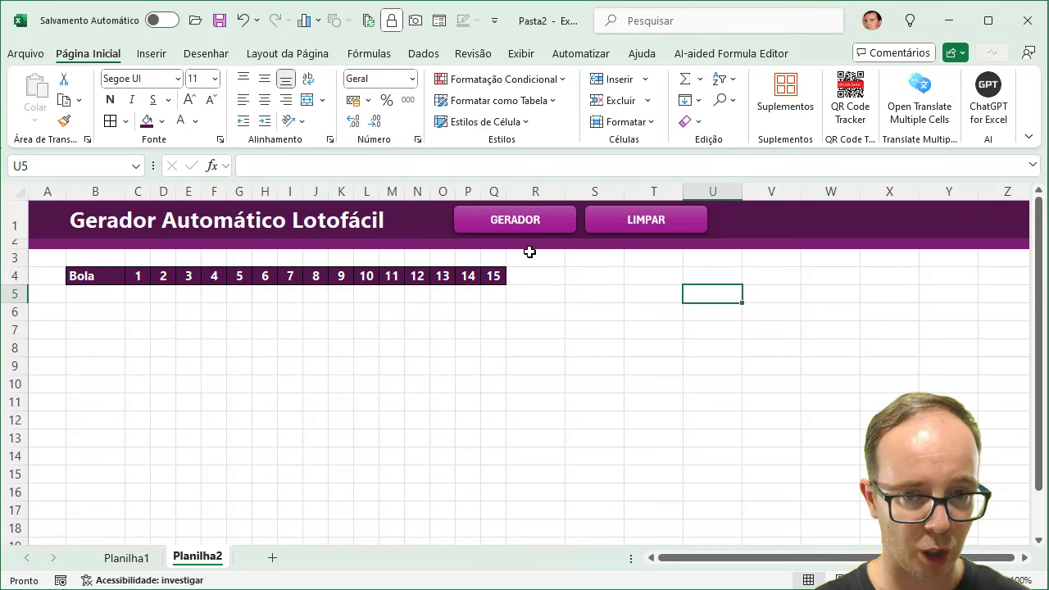
left_click(530, 305)
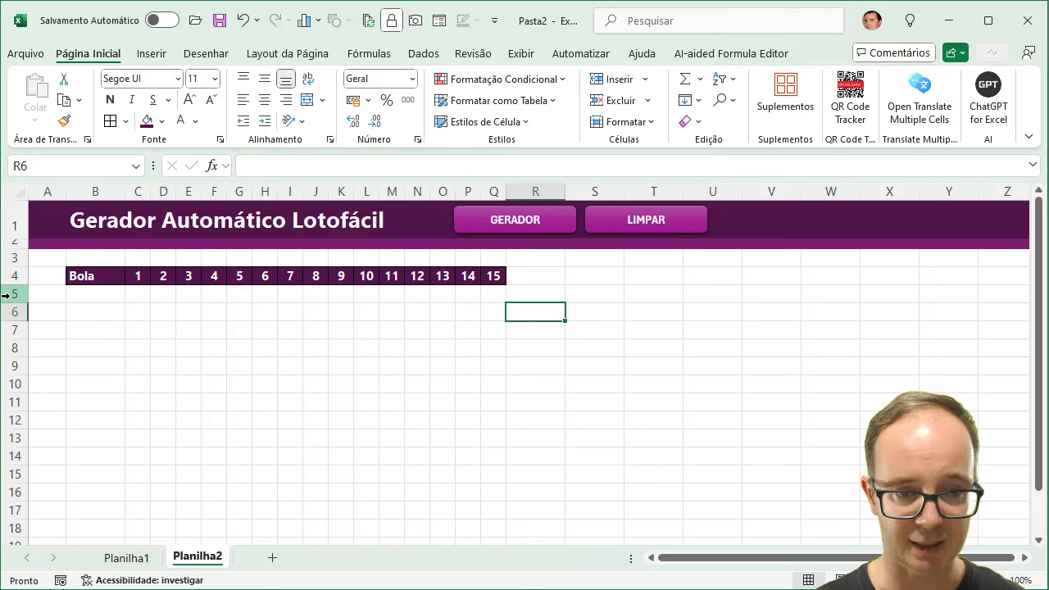
left_click(133, 558)
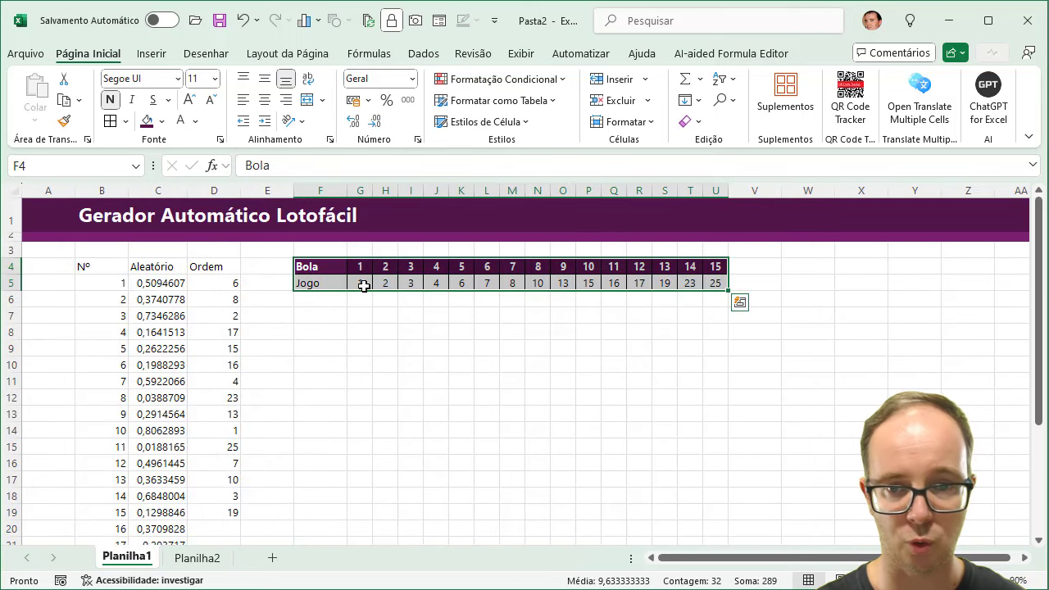
left_click_drag(716, 284, 327, 284)
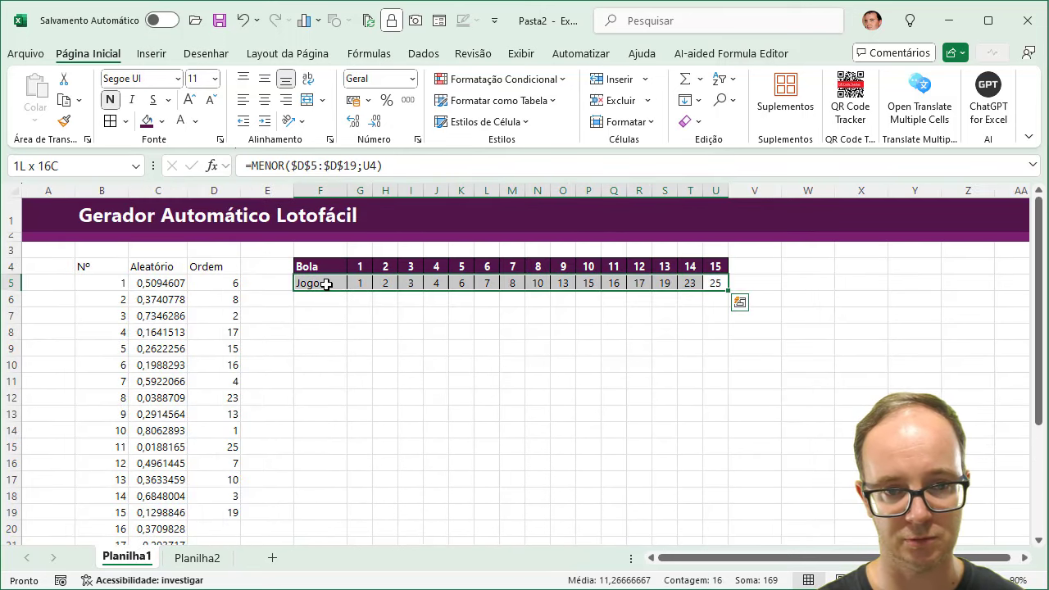
left_click(197, 559)
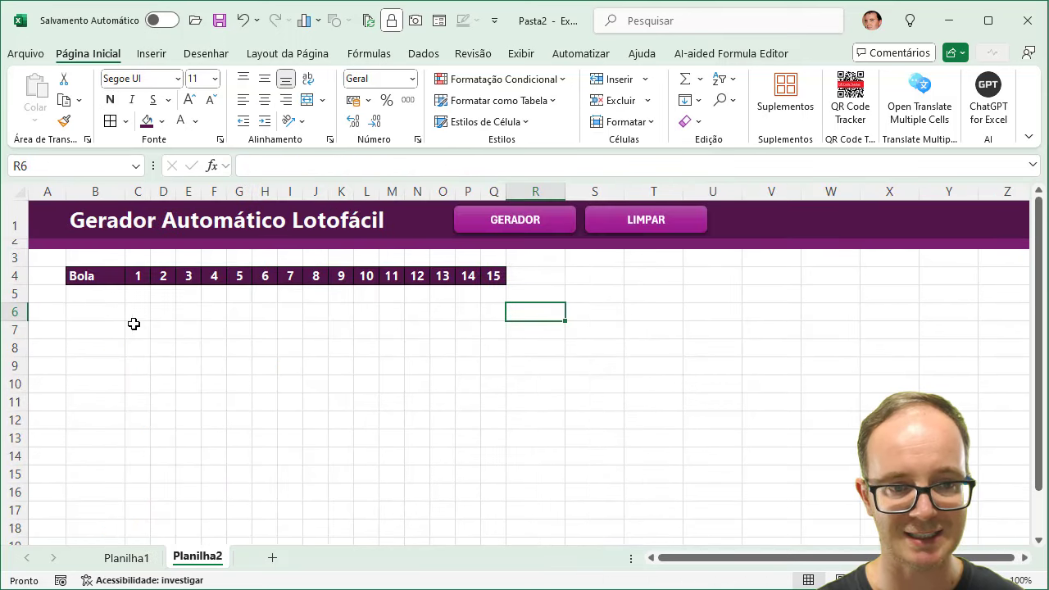
left_click_drag(95, 300, 492, 297)
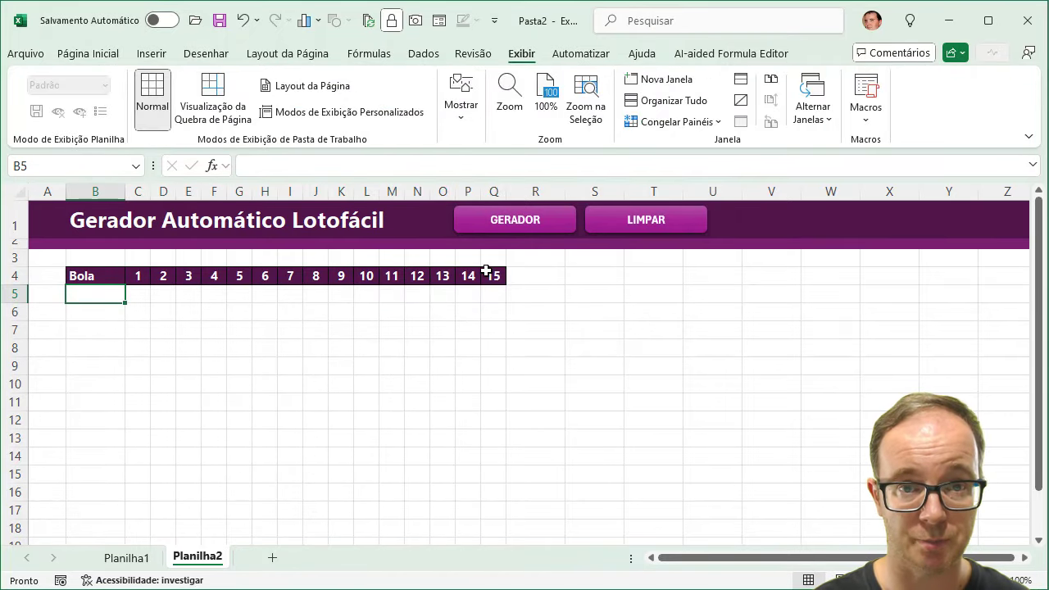
Start recording a new macro named GERAR
left_click(464, 332)
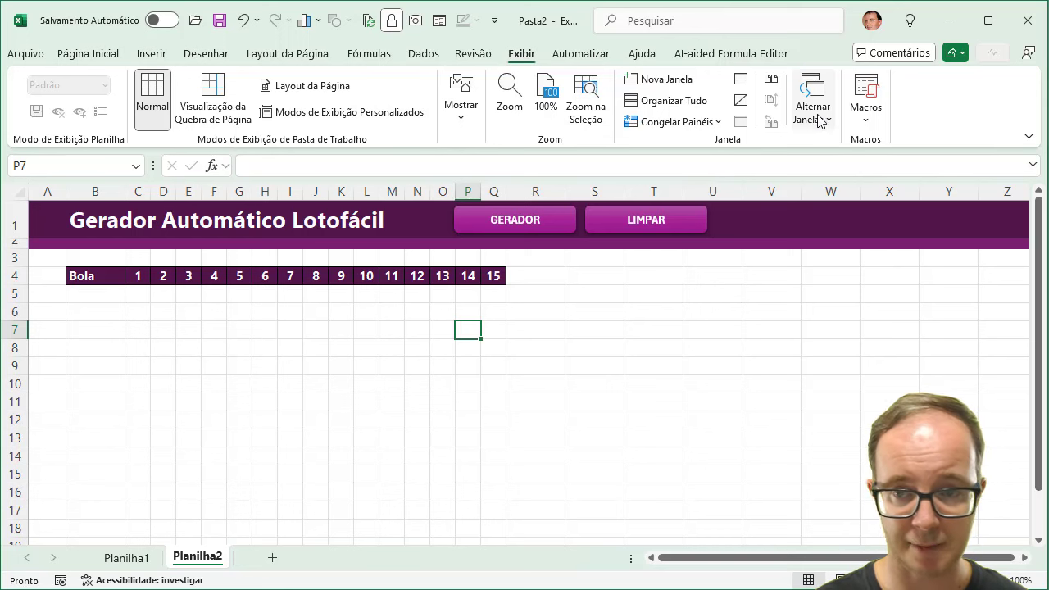
left_click(866, 121)
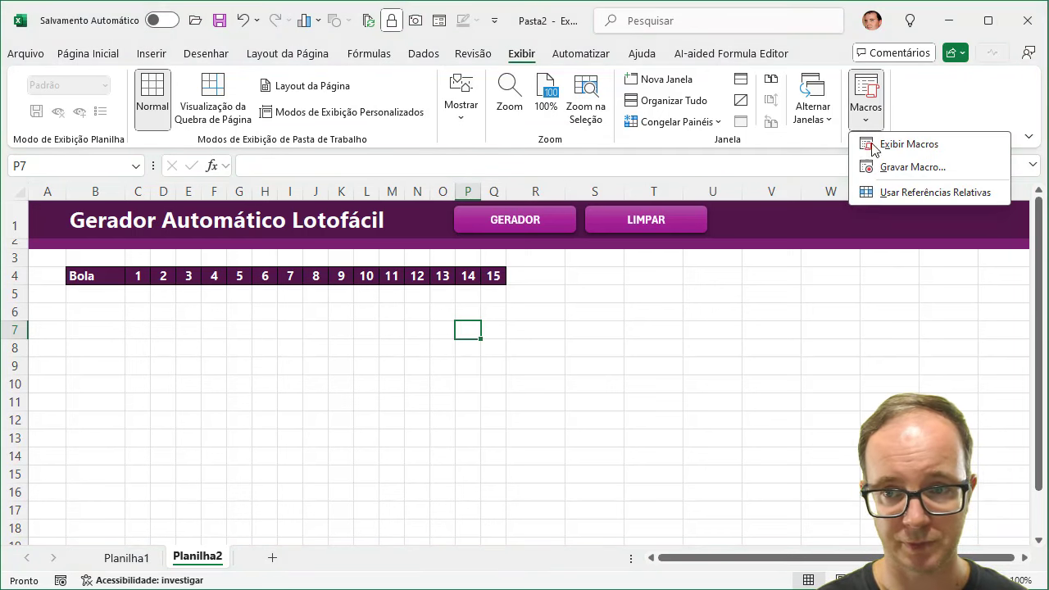
left_click(887, 167)
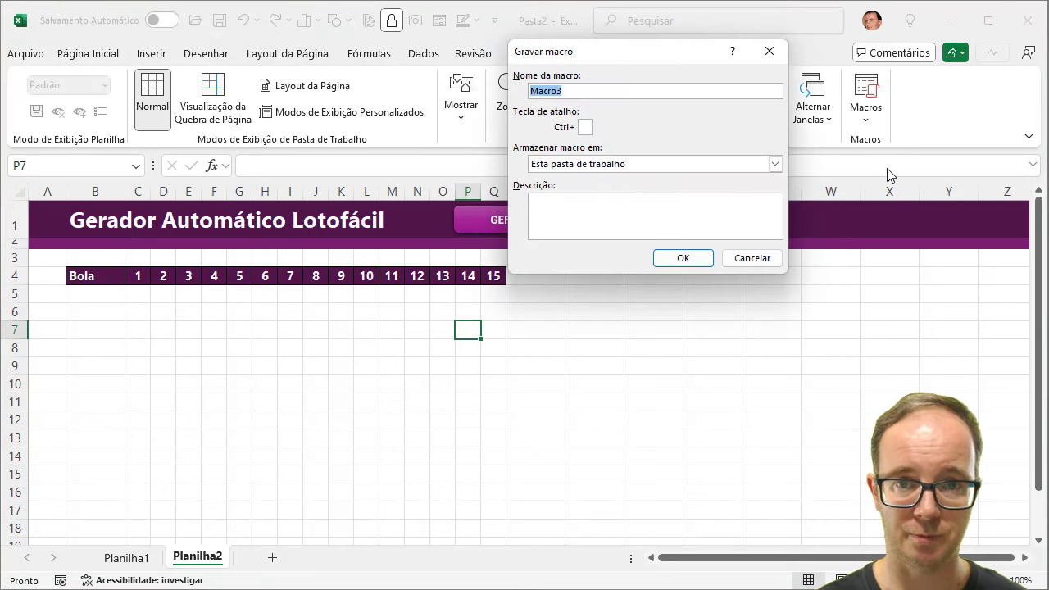
type("G")
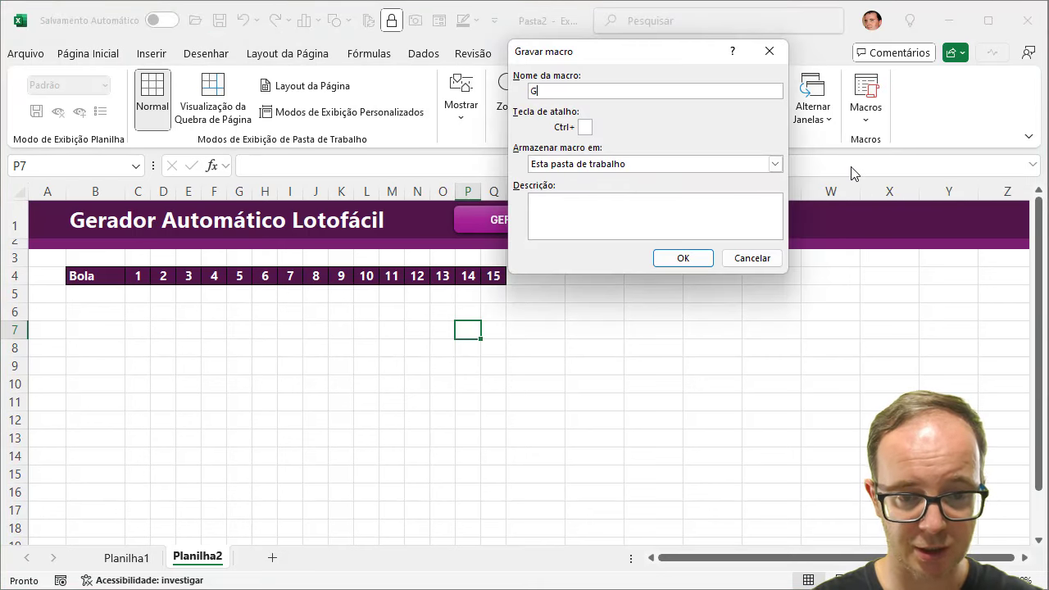
type("ERAR")
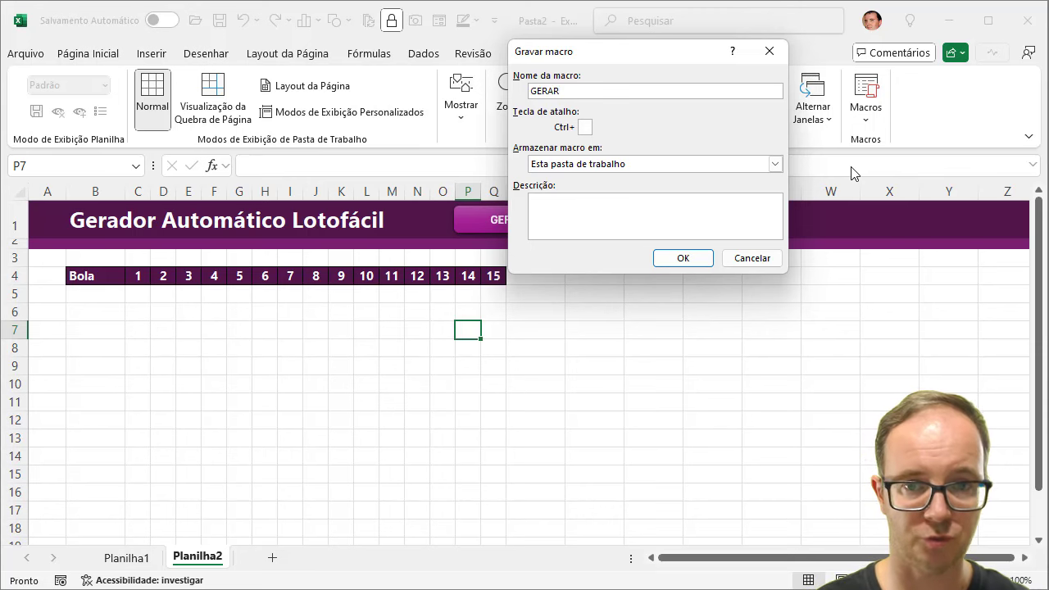
left_click(683, 259)
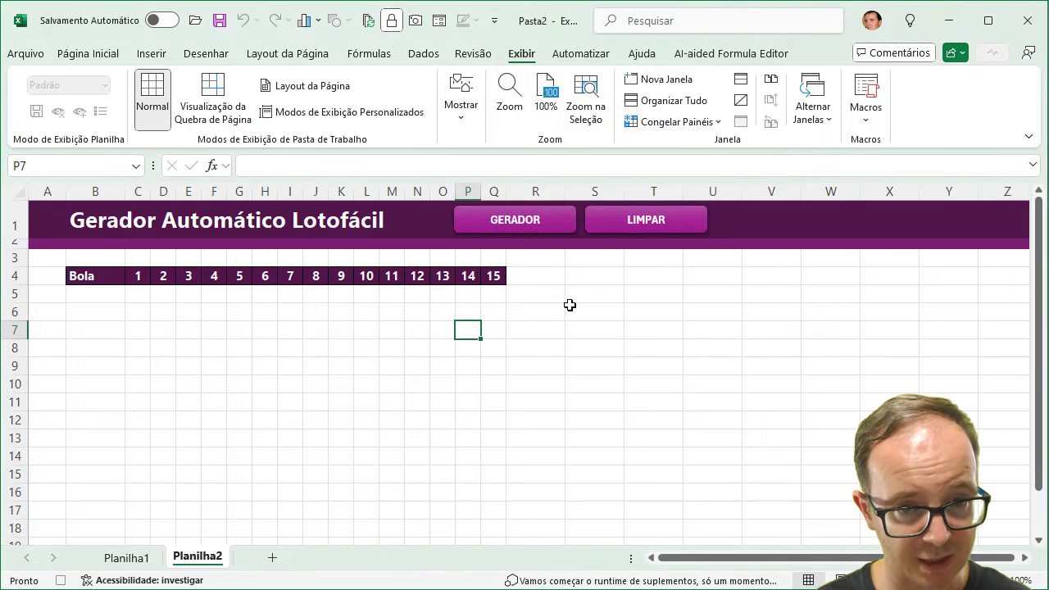
Insert a blank sheet row at row 5 on Planilha2, then select the Jogo row F5:T5 on Planilha1
left_click(15, 295)
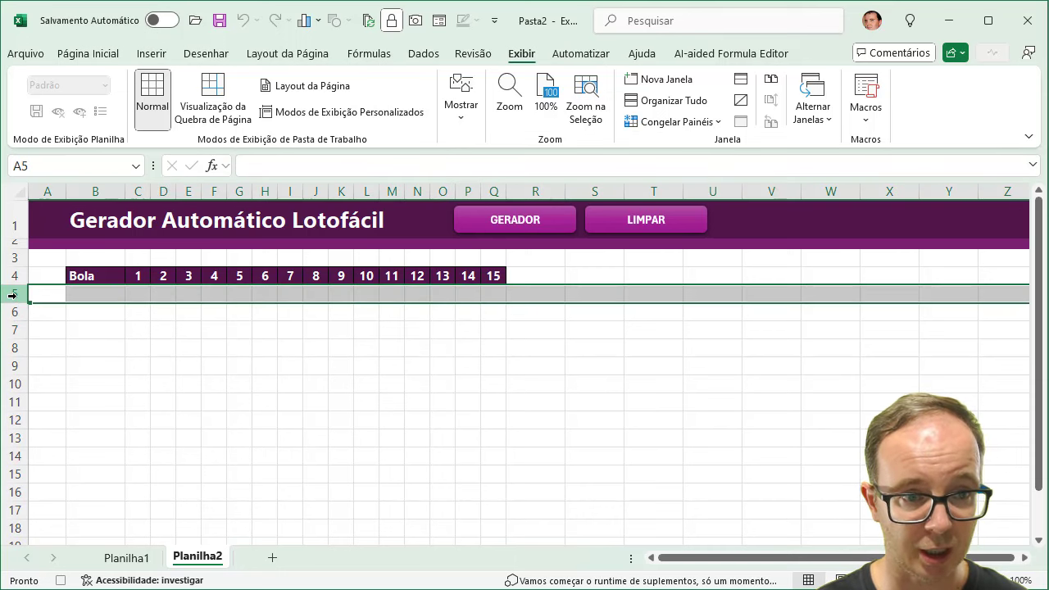
left_click(89, 53)
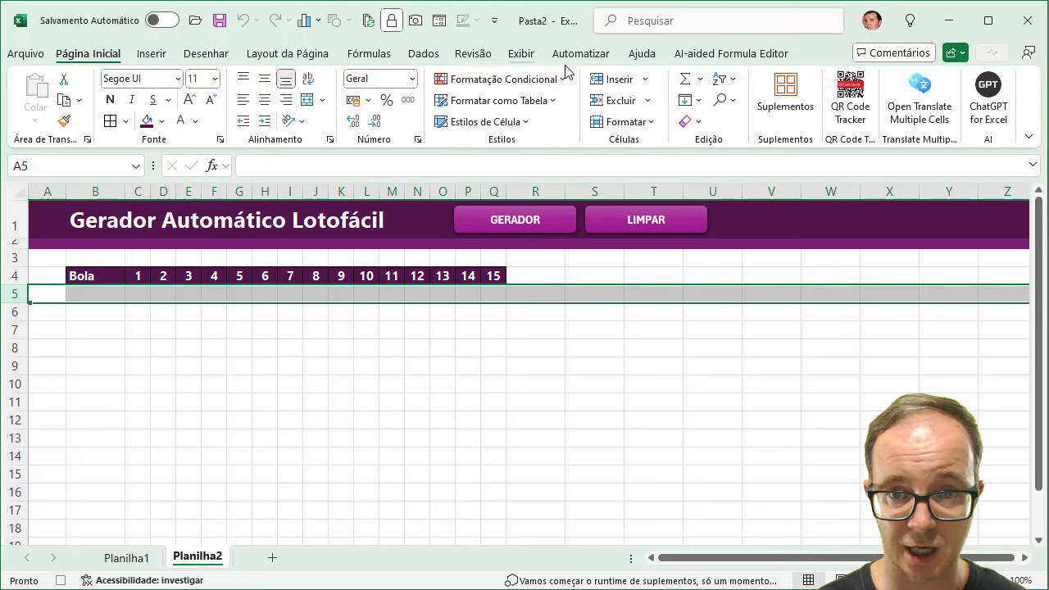
left_click(646, 79)
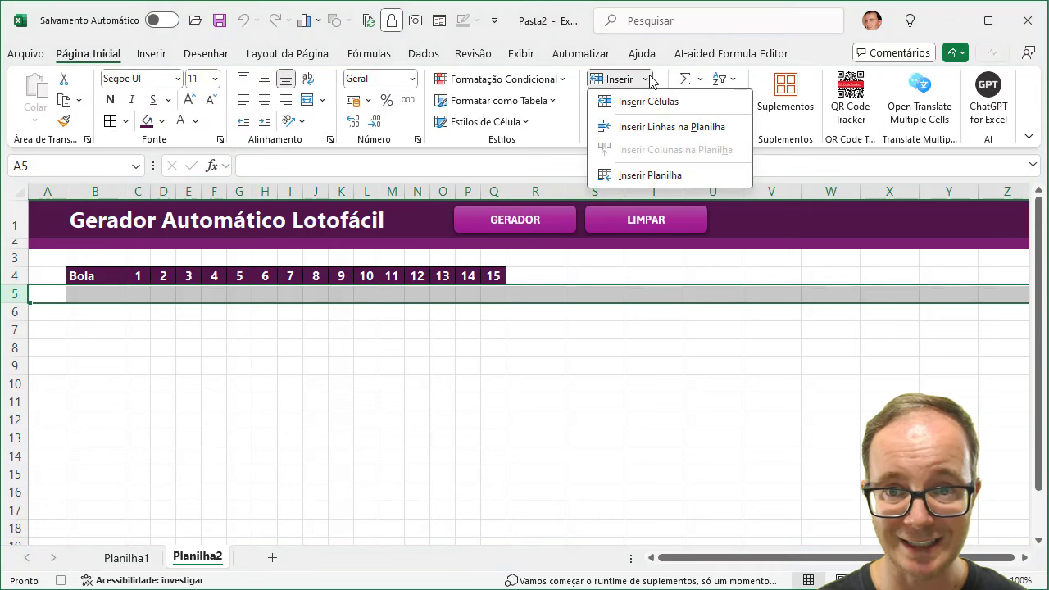
left_click(656, 128)
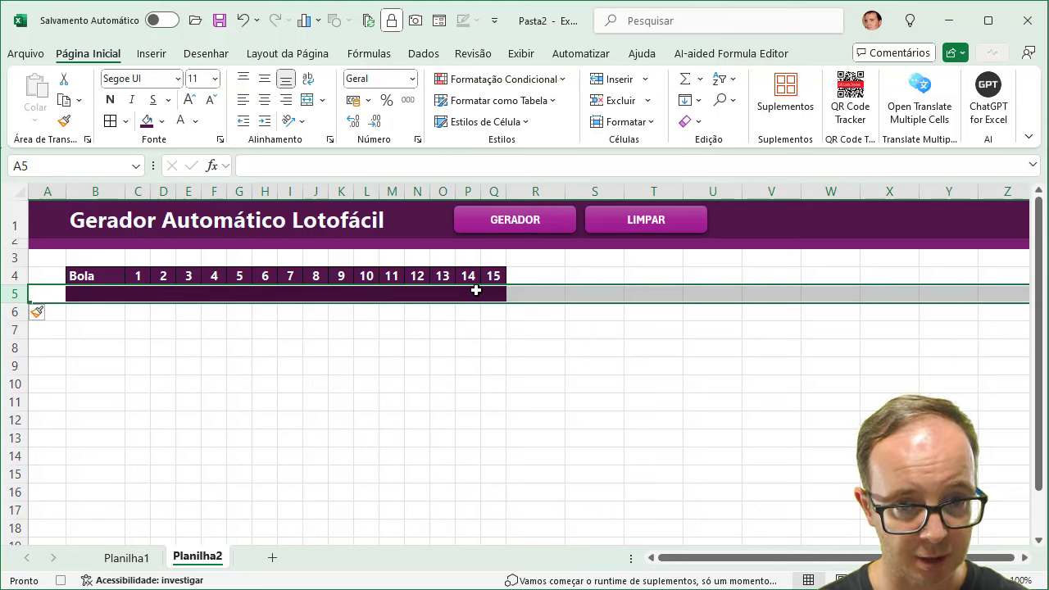
left_click(127, 558)
left_click_drag(325, 283, 716, 283)
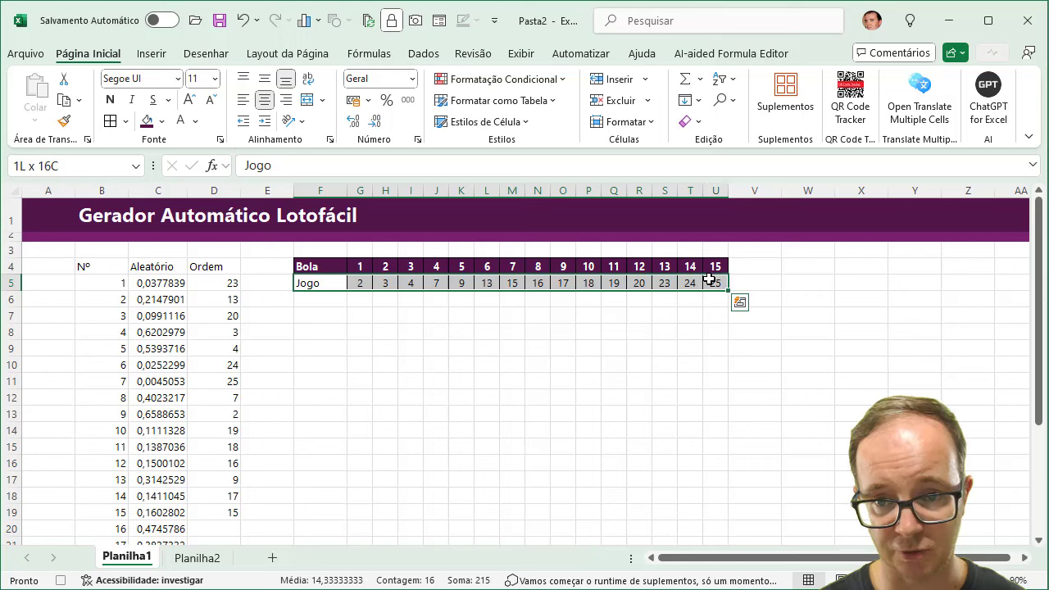
Copy the Jogo row and paste it as values into B5 on Planilha2
left_click(64, 100)
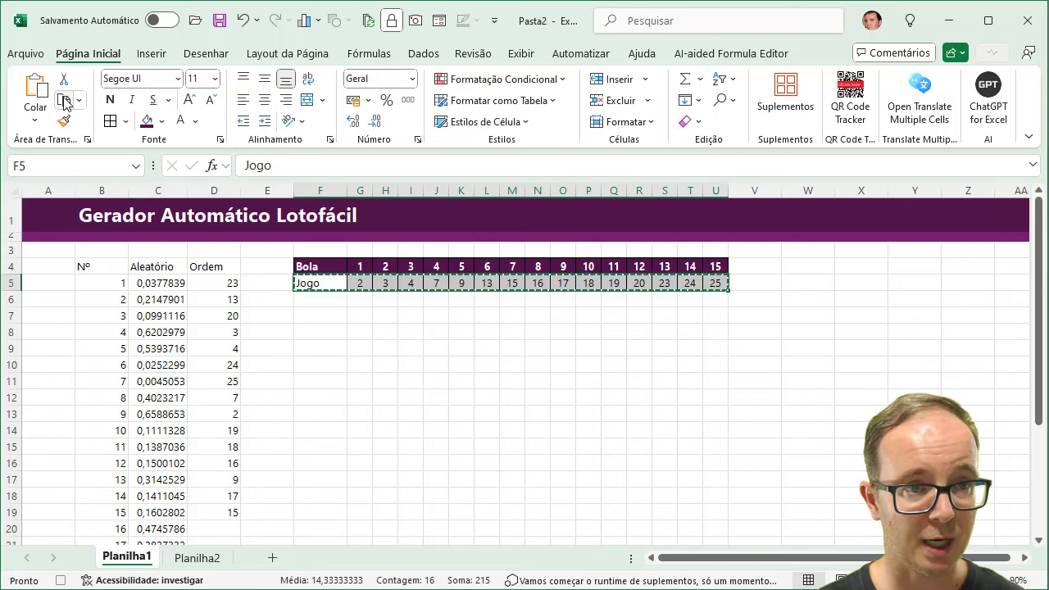
left_click(199, 566)
left_click(94, 294)
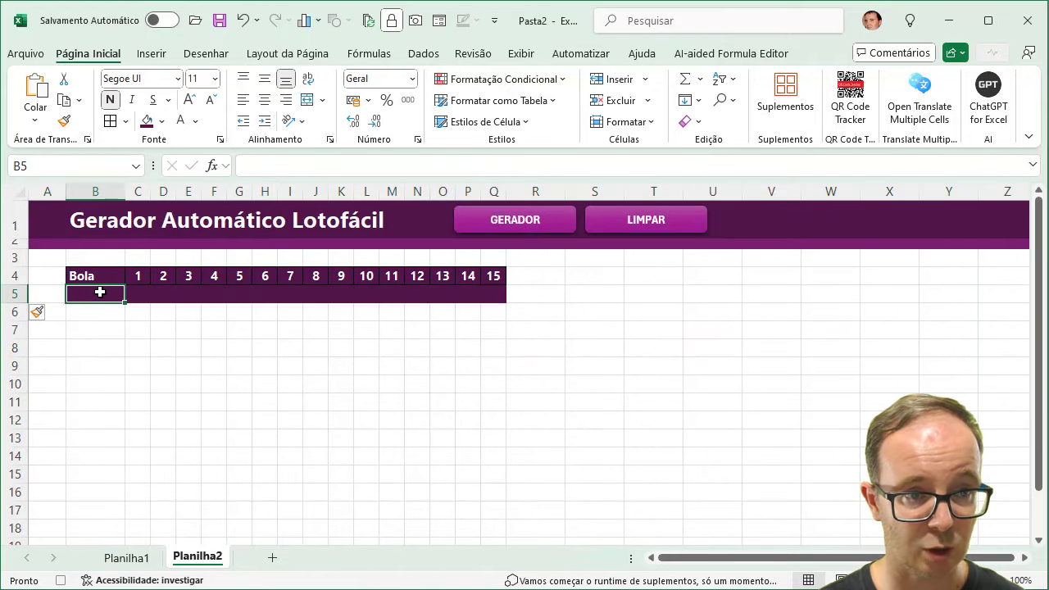
left_click(36, 120)
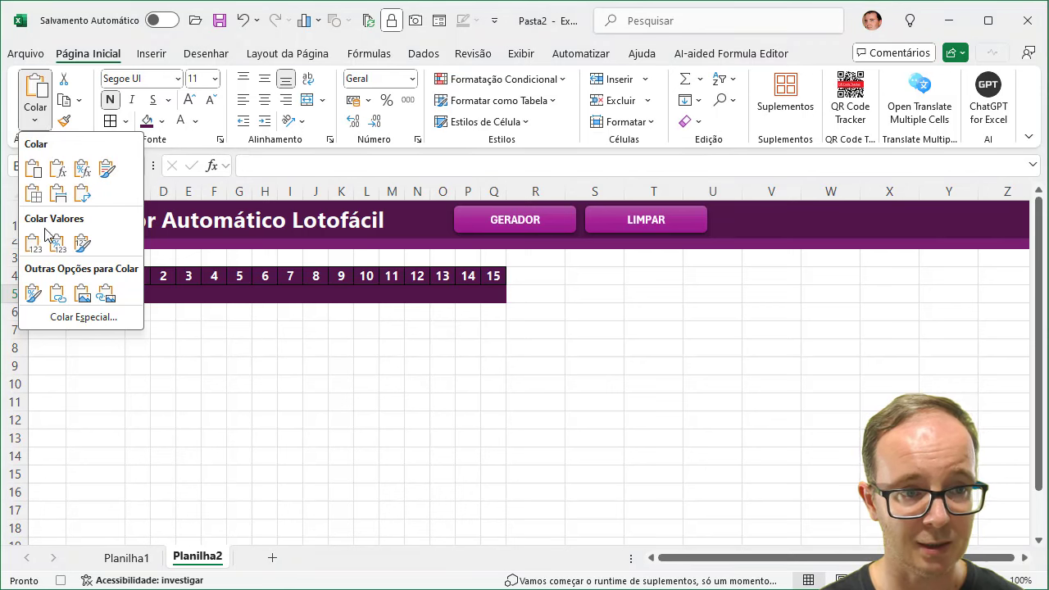
left_click(36, 248)
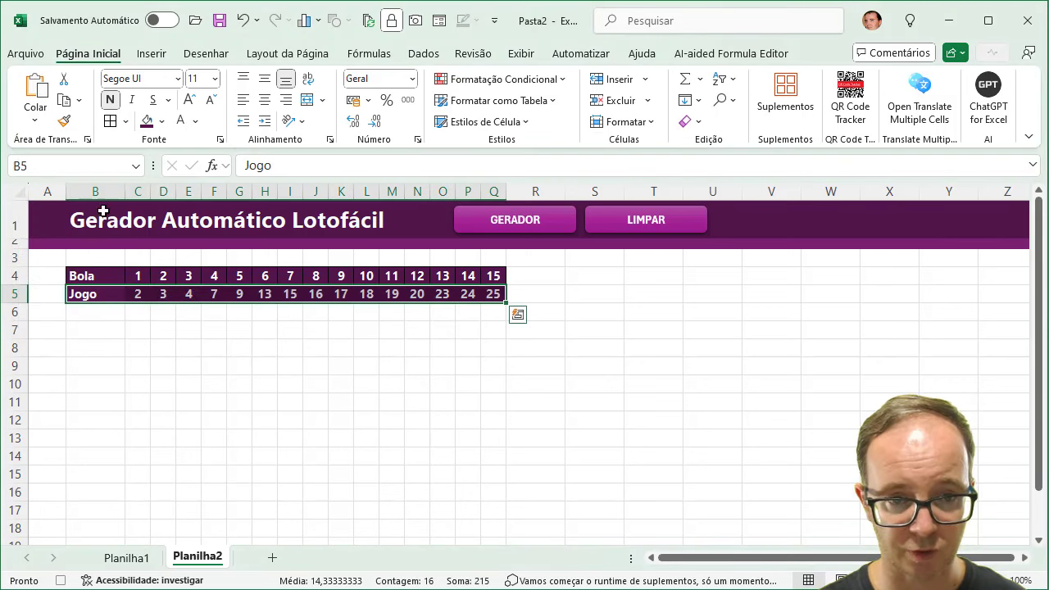
Give the pasted row 5 no fill and black font colour
left_click(164, 125)
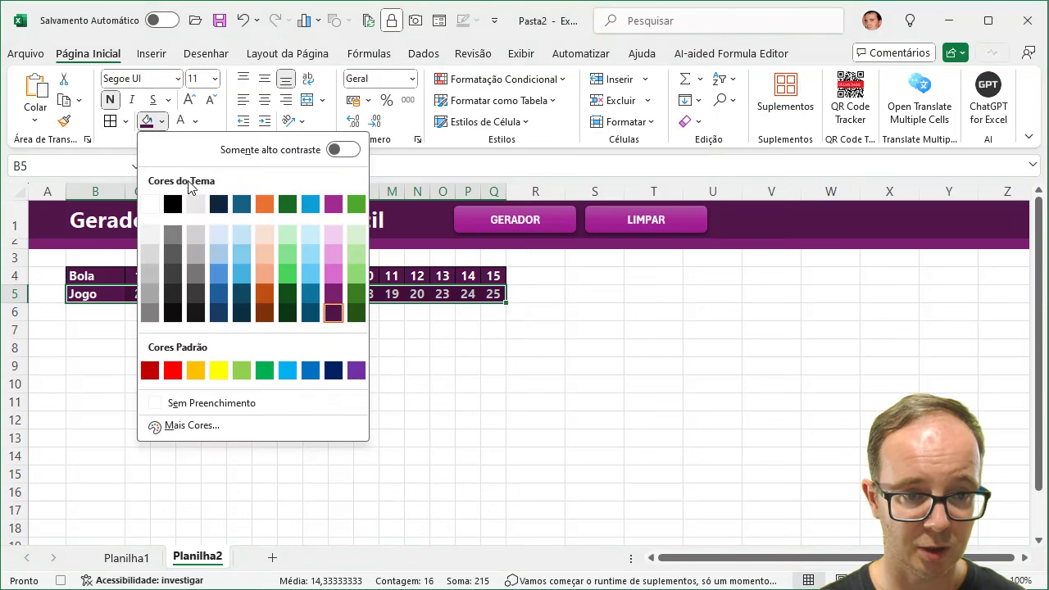
left_click(213, 401)
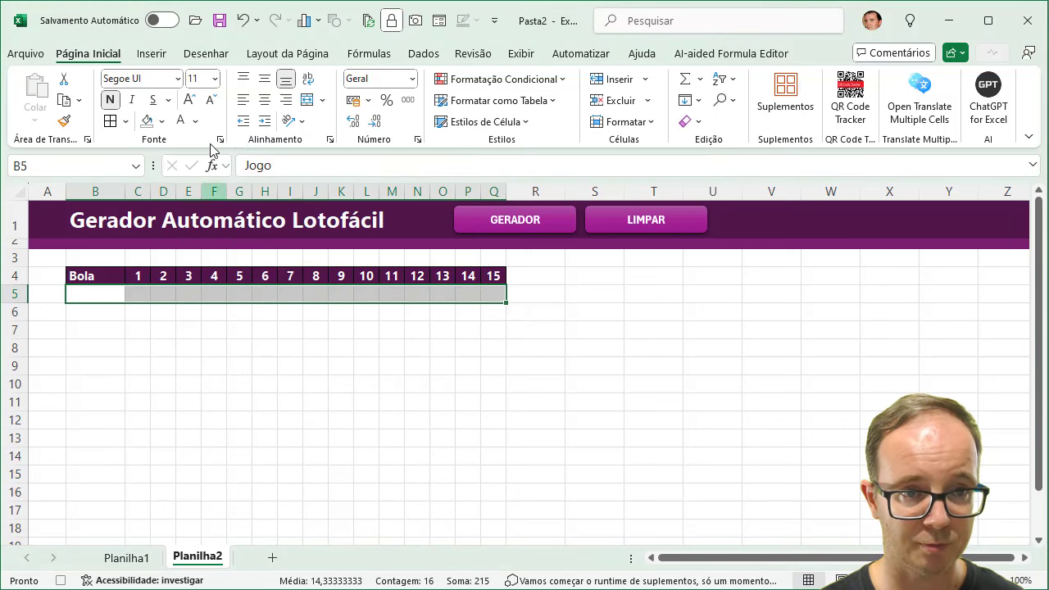
left_click(195, 122)
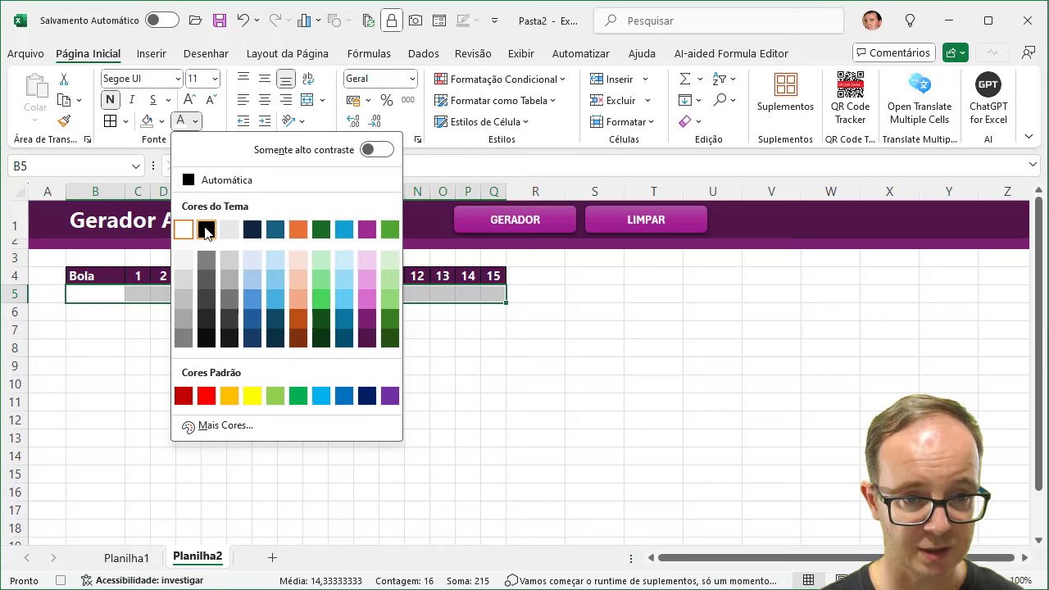
left_click(205, 231)
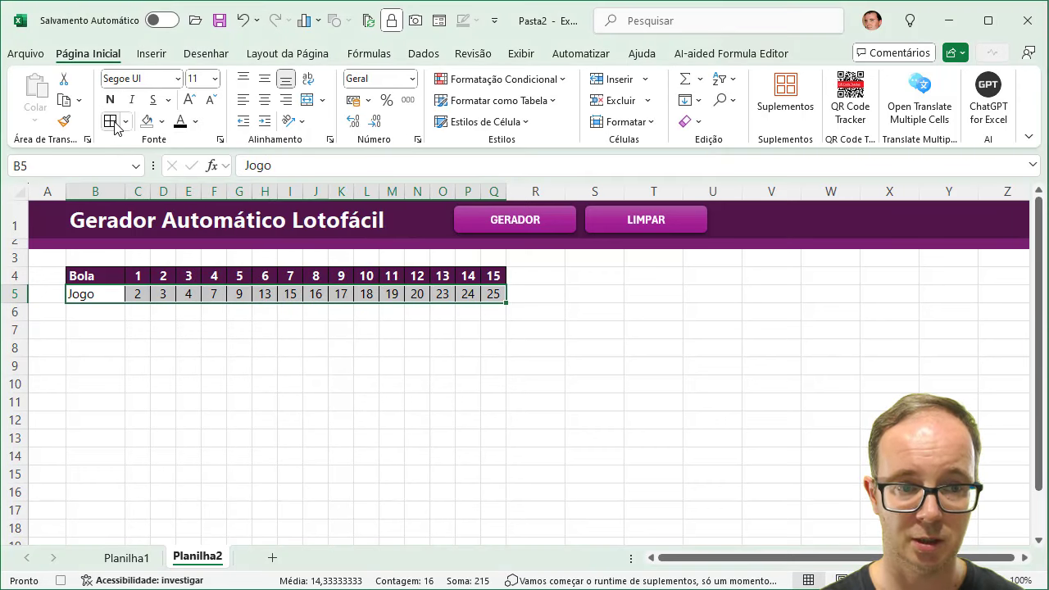
left_click(99, 294)
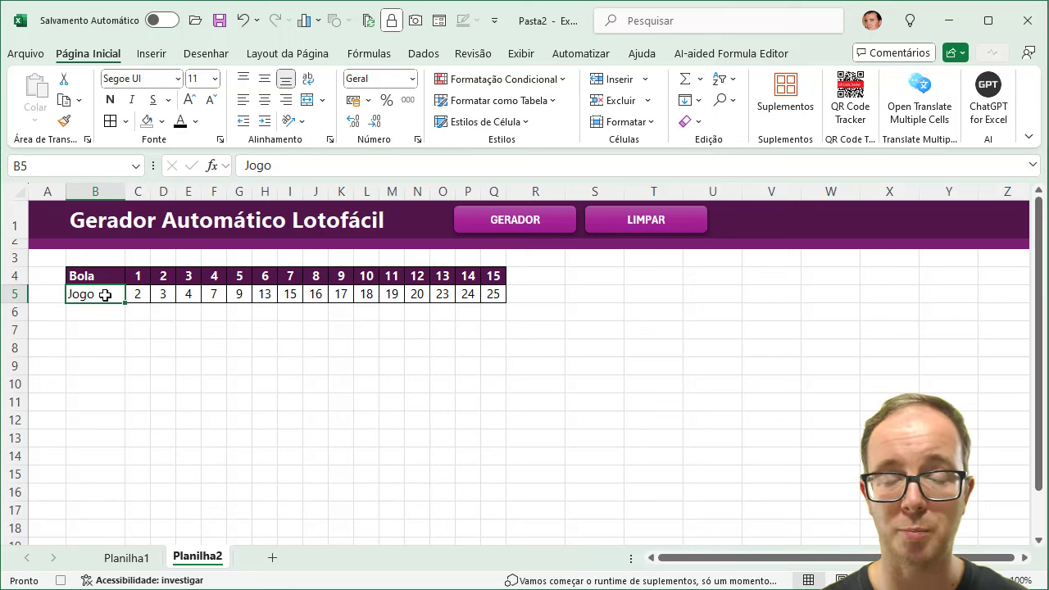
Stop the GERAR macro recording, close the confirmation pane, and select the GERADOR shape
left_click(521, 53)
left_click(866, 121)
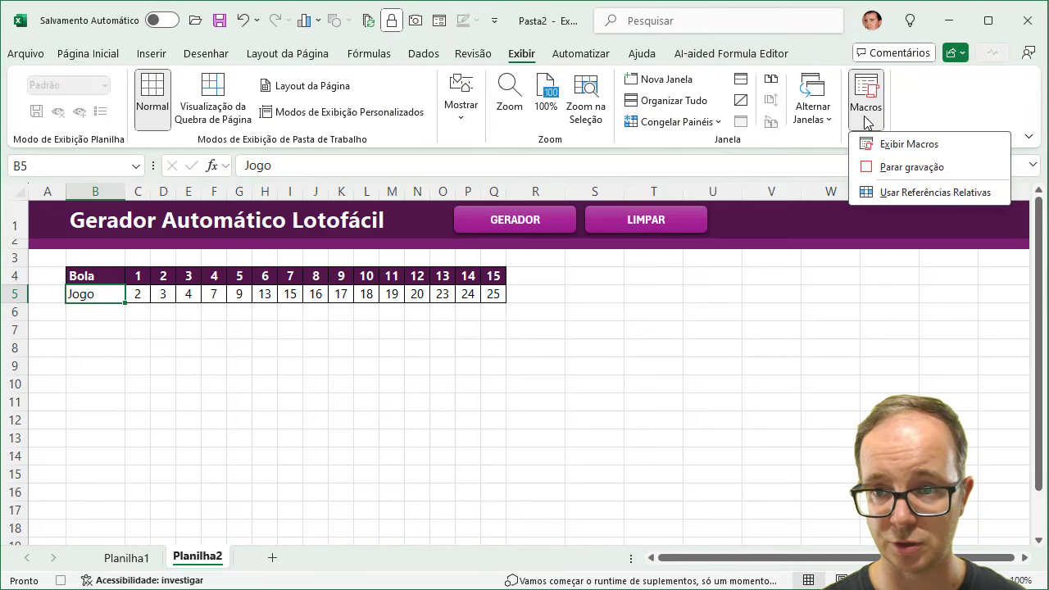
left_click(895, 171)
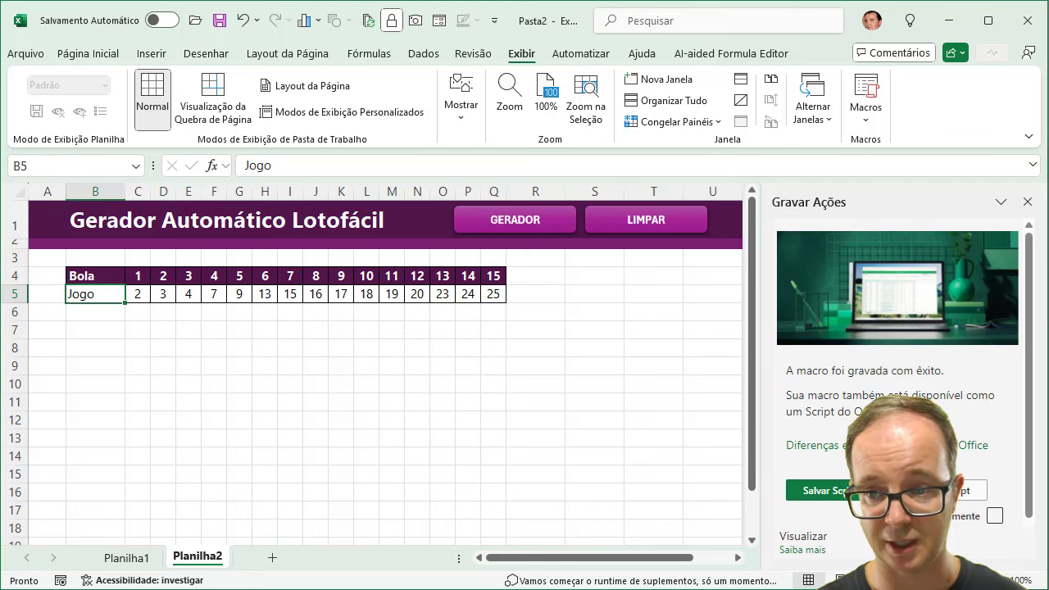
left_click(1028, 203)
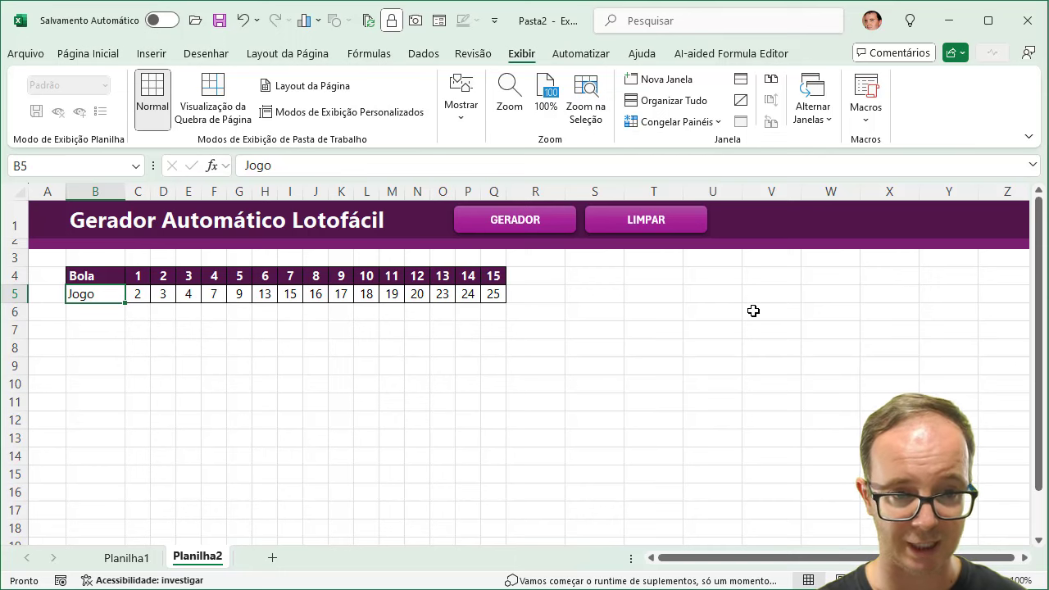
left_click(634, 332)
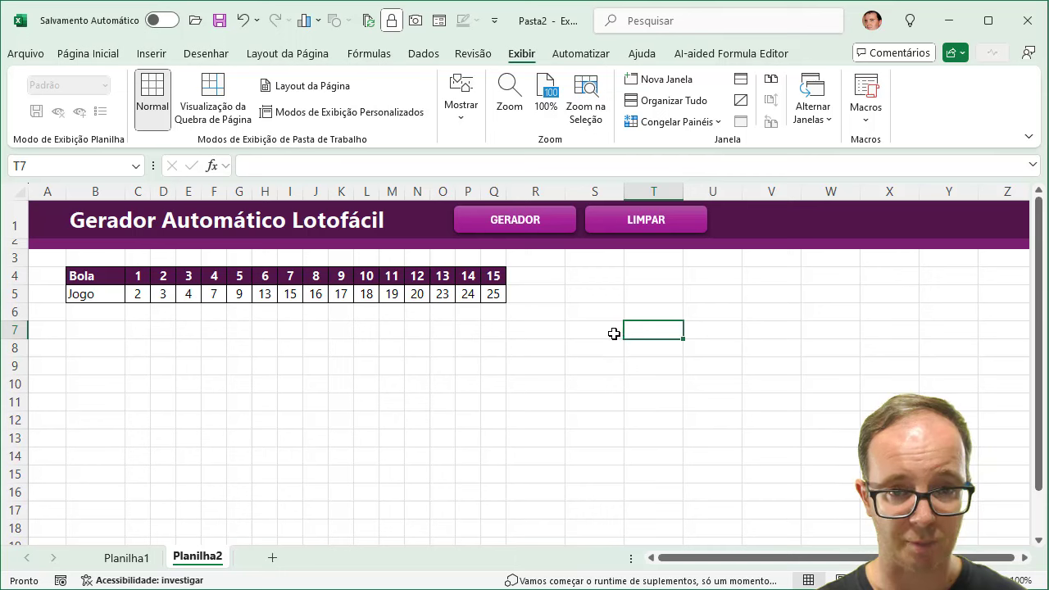
left_click(561, 275)
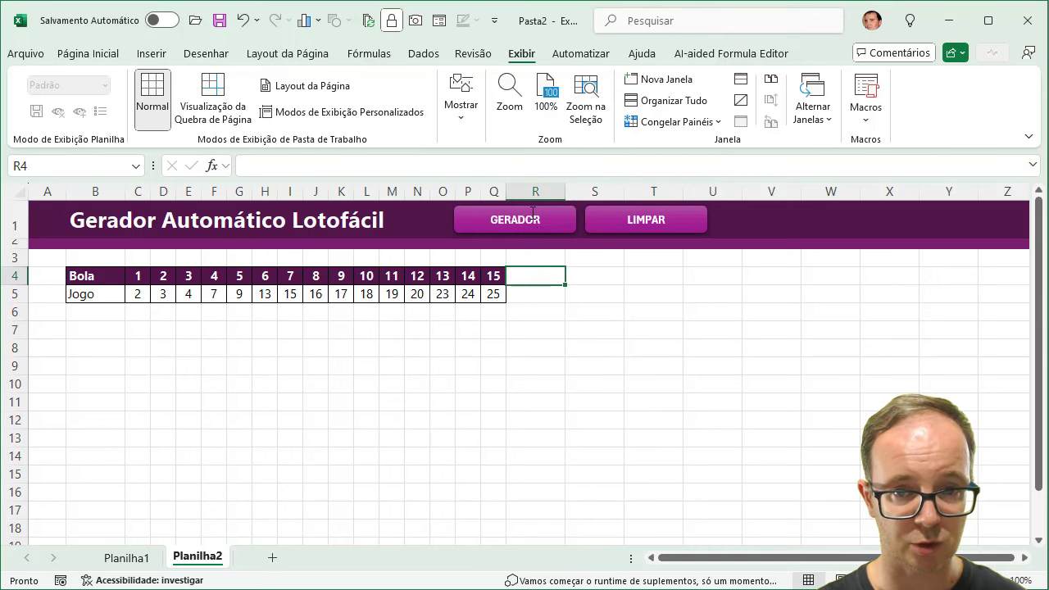
left_click(547, 224, "ctrl")
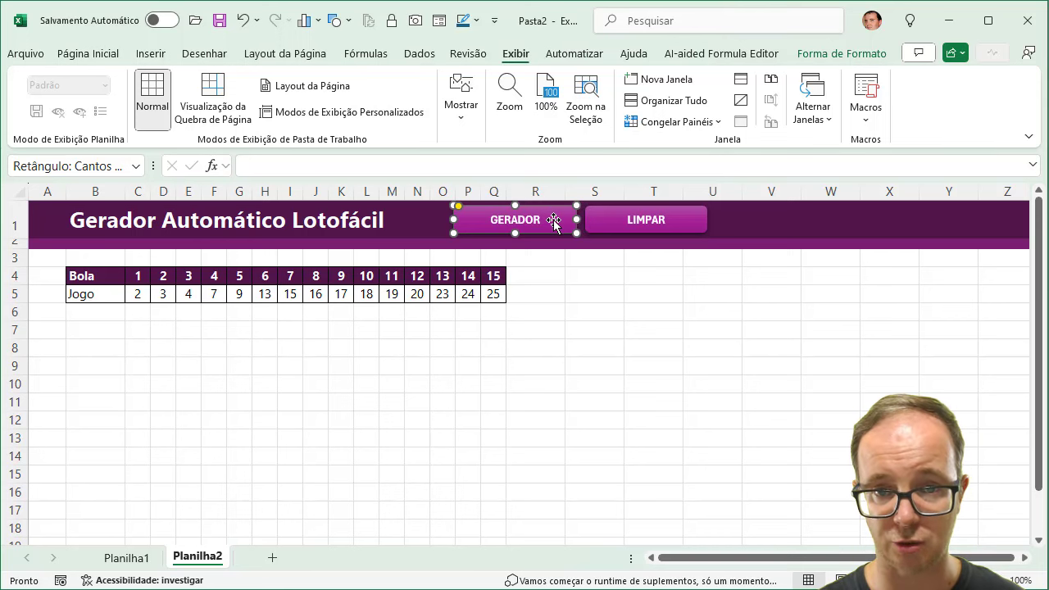
Assign the GERAR macro to the GERADOR button
right_click(554, 221)
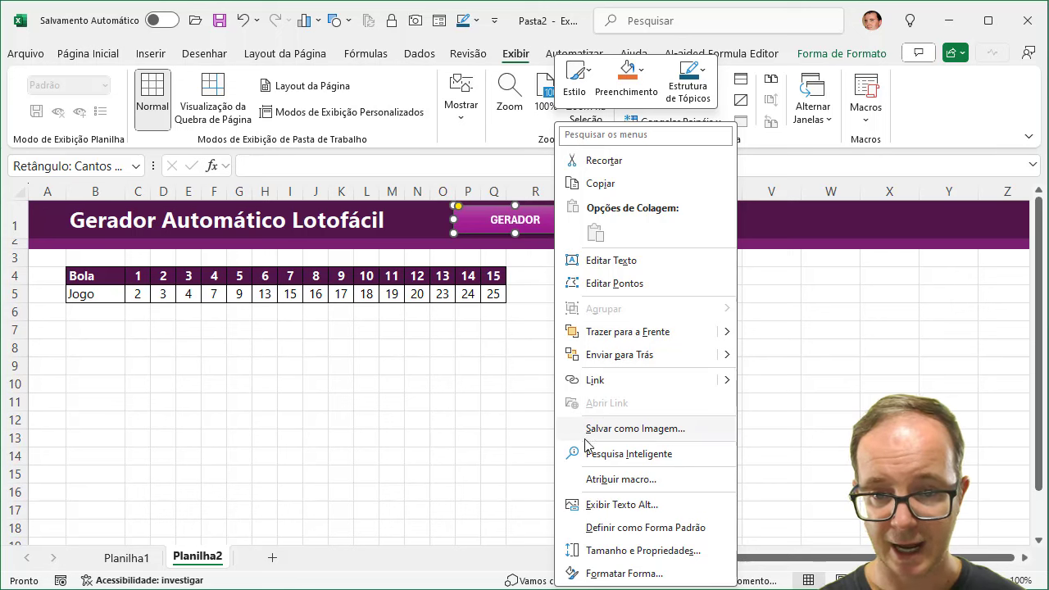
left_click(643, 482)
left_click(525, 367)
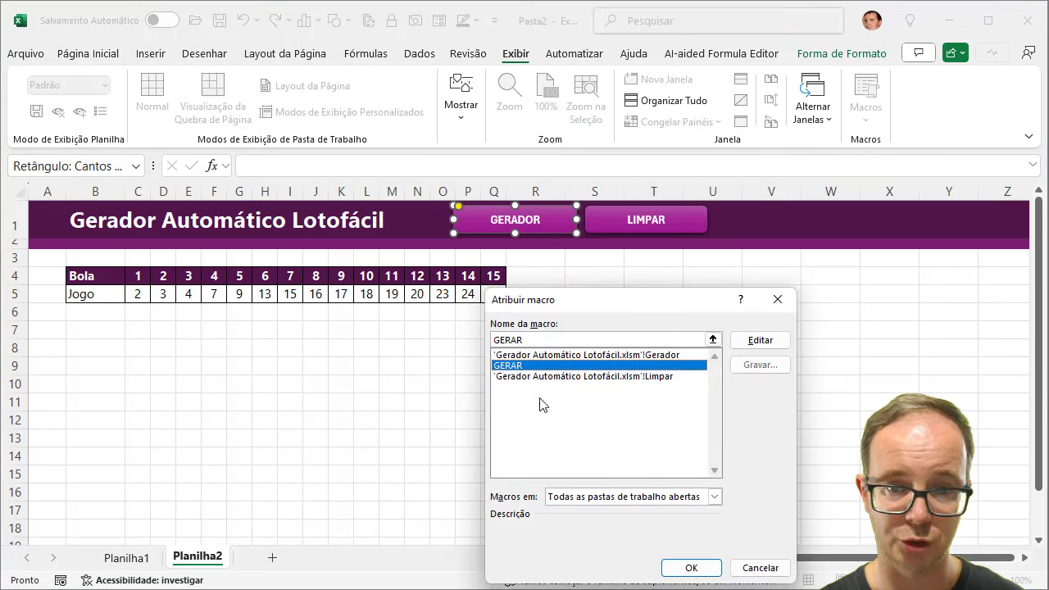
left_click(674, 568)
Run GERADOR repeatedly to fill rows 5–17 with thirteen generated Lotofácil games
left_click(529, 456)
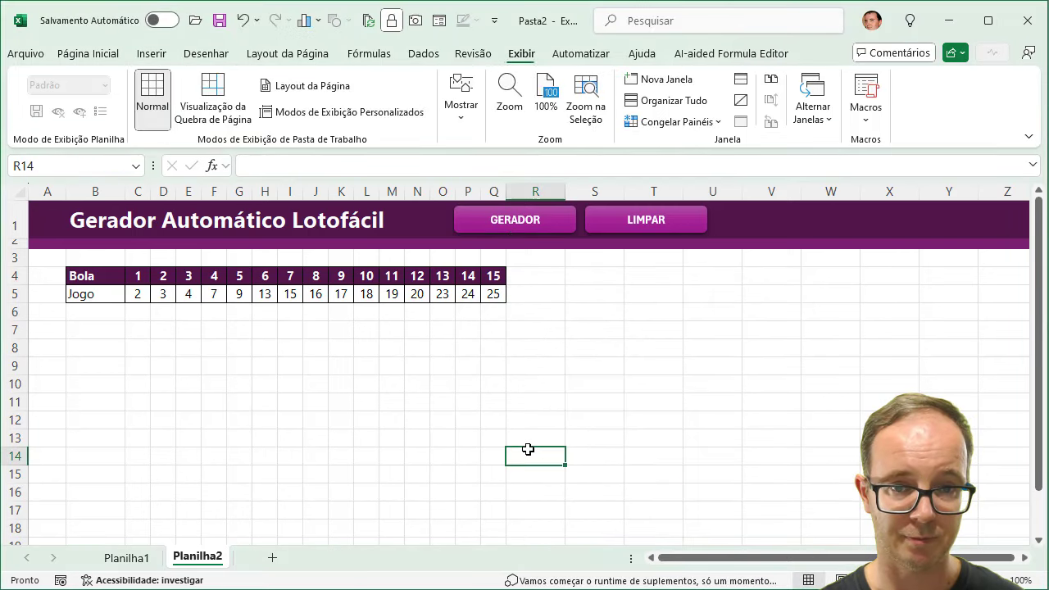
left_click(535, 233)
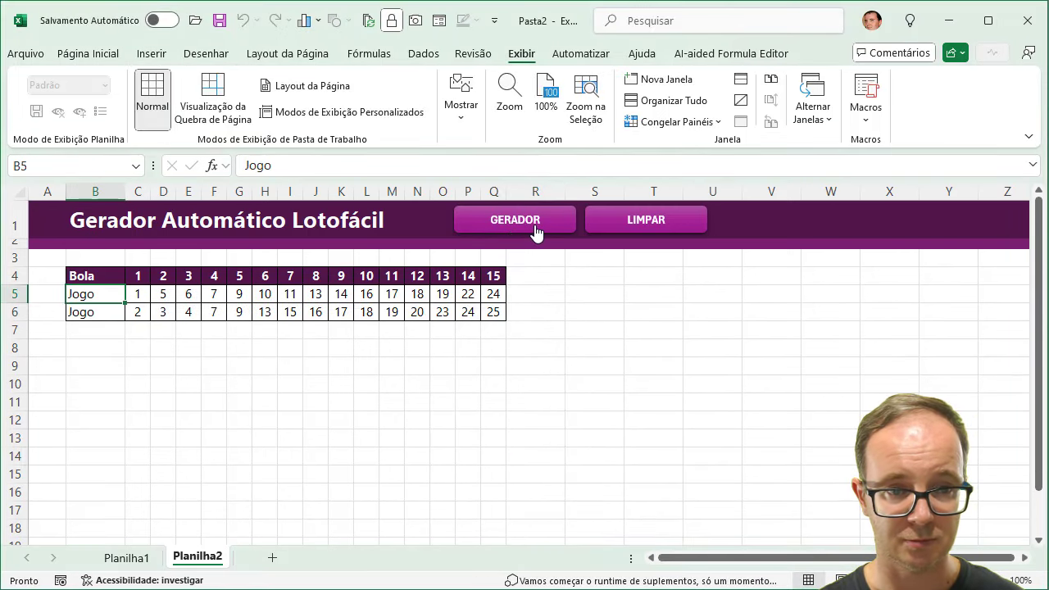
left_click(535, 230)
left_click(535, 230)
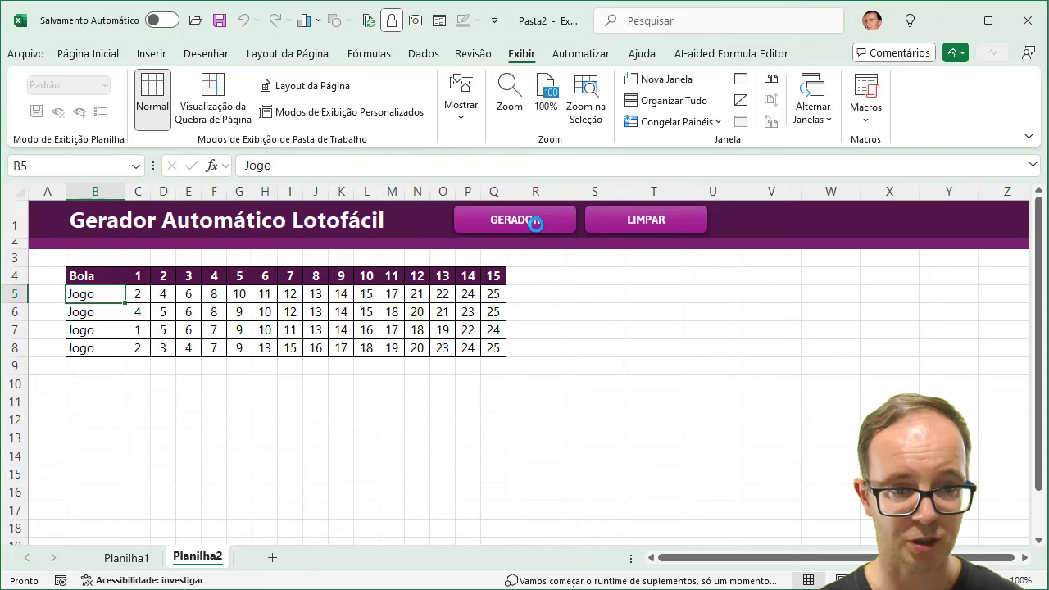
left_click(537, 232)
left_click(536, 228)
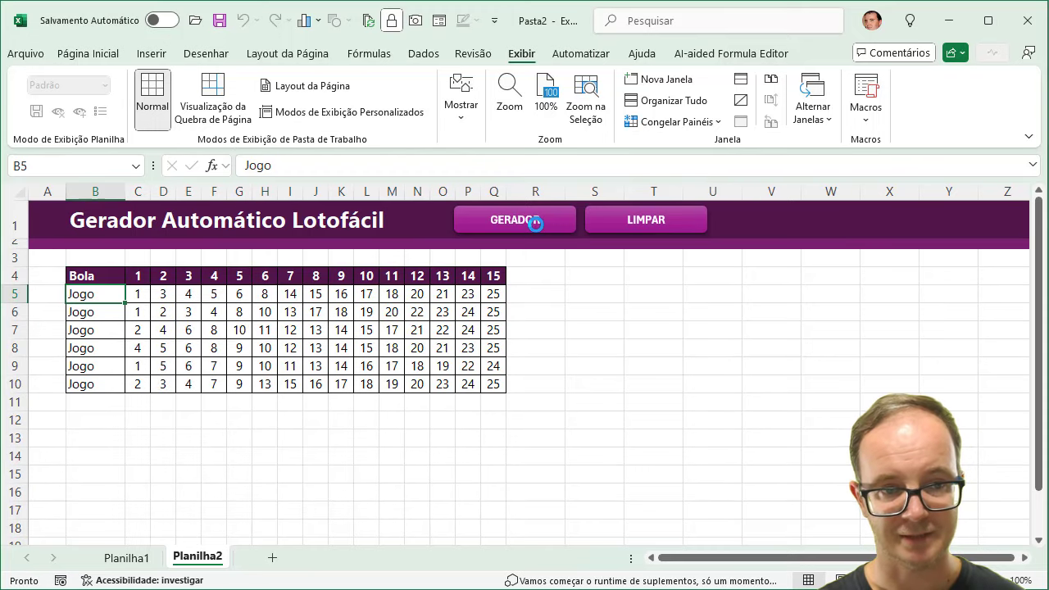
left_click(535, 224)
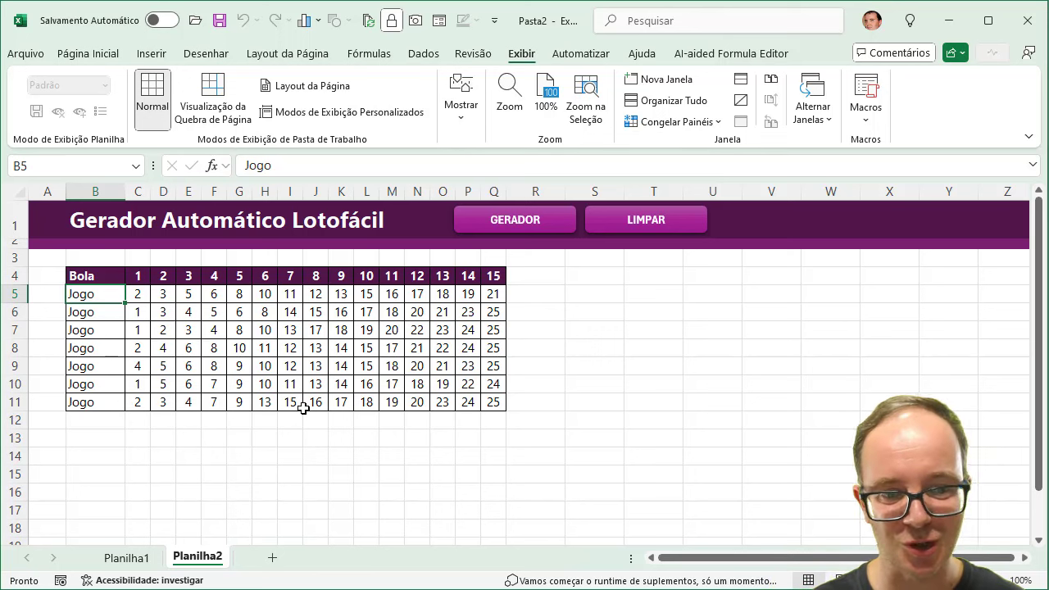
left_click(543, 225)
left_click(544, 224)
left_click(546, 221)
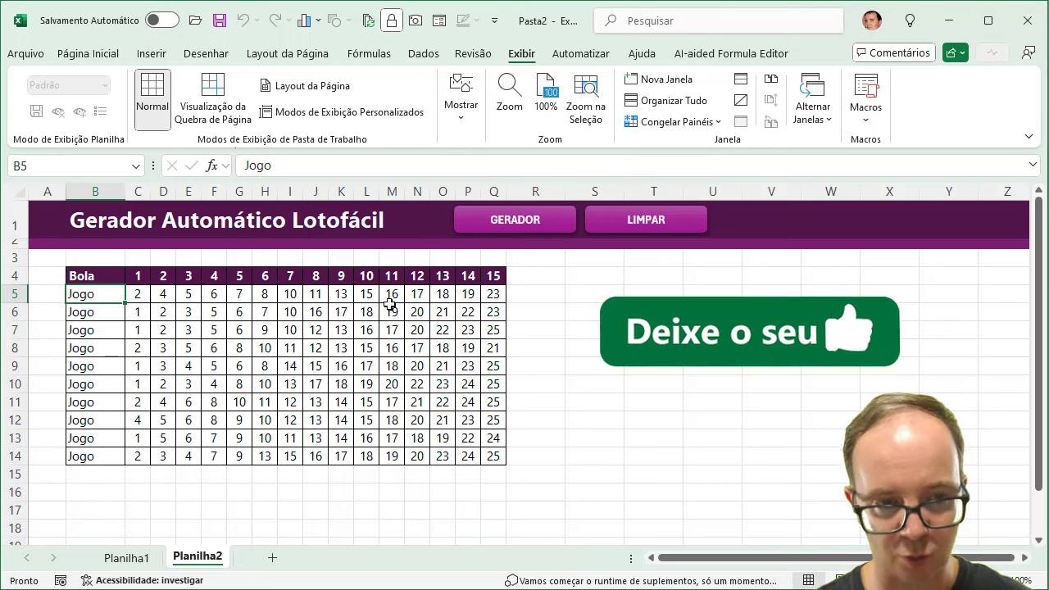
left_click_drag(117, 293, 95, 458)
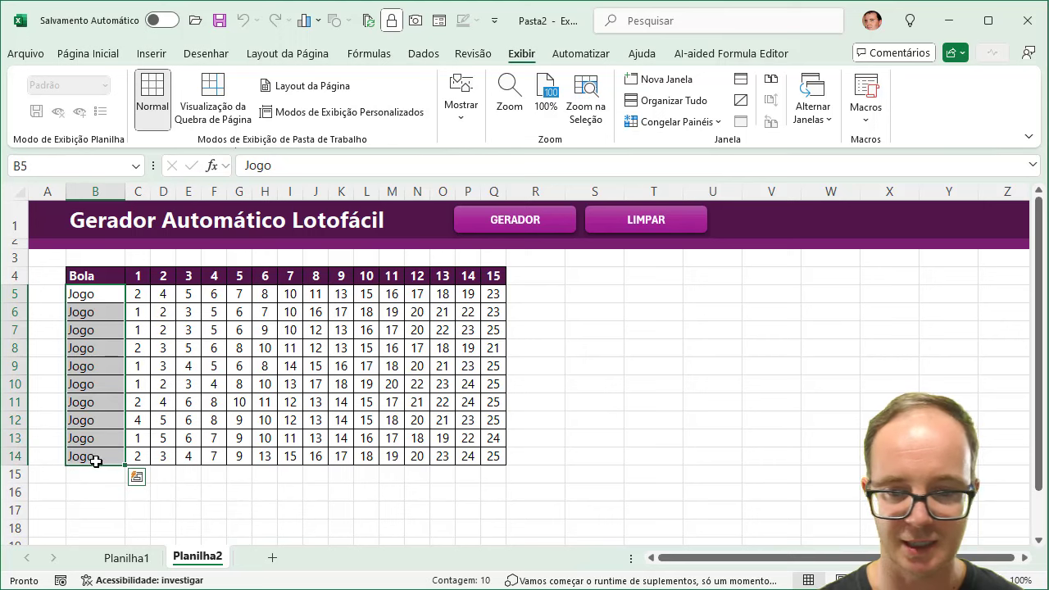
left_click(520, 222)
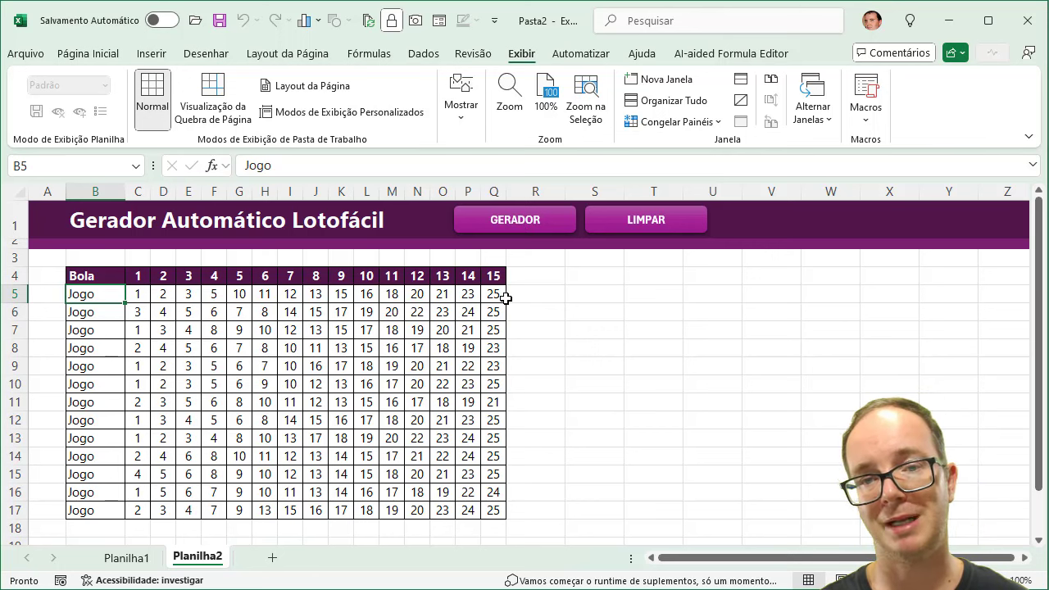
left_click(572, 295)
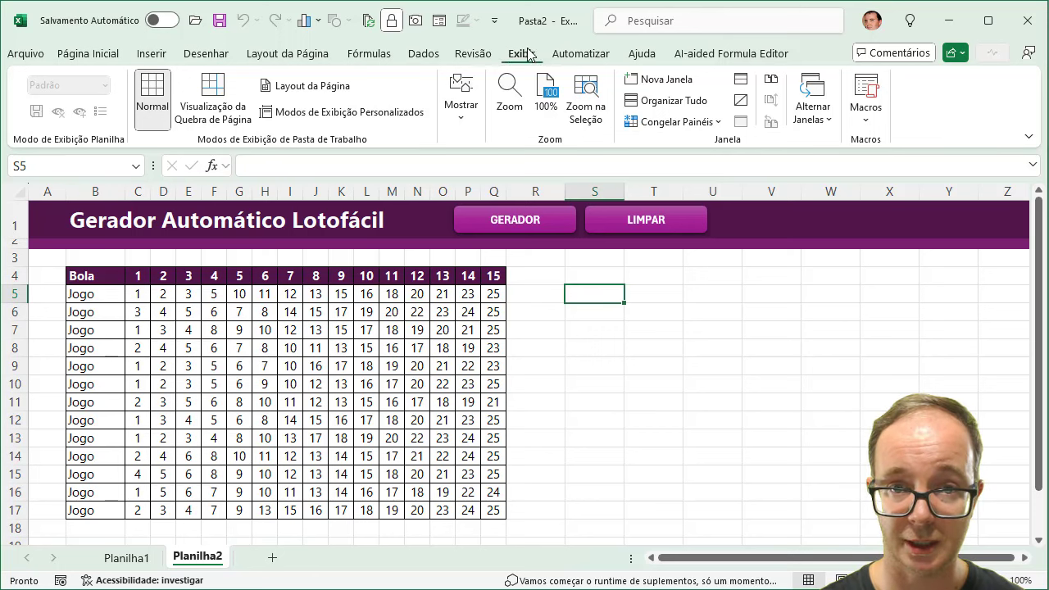
left_click(867, 110)
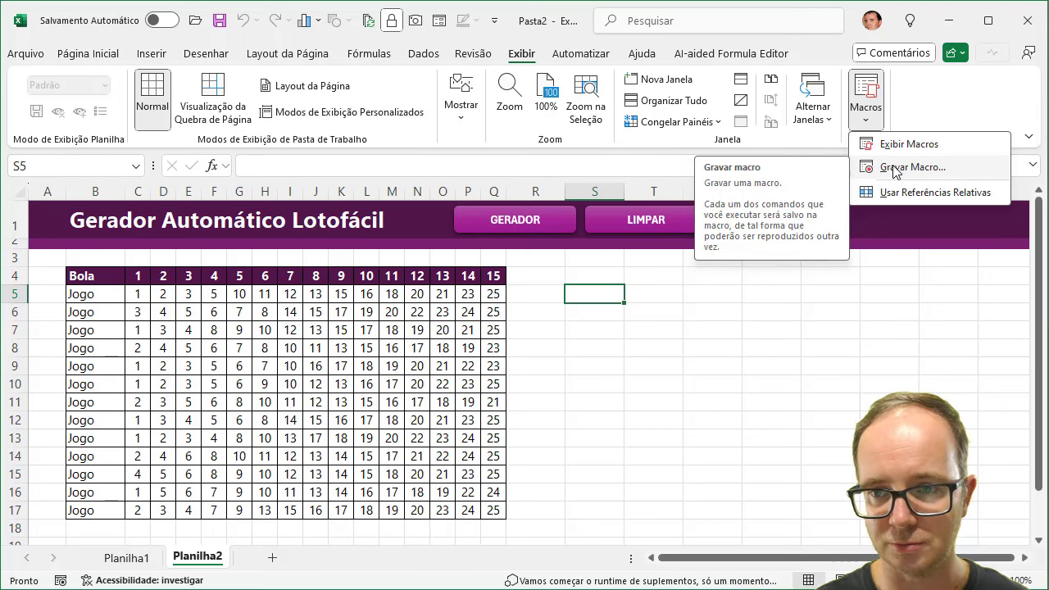
Start recording a new macro named limpar
left_click(895, 169)
type("l")
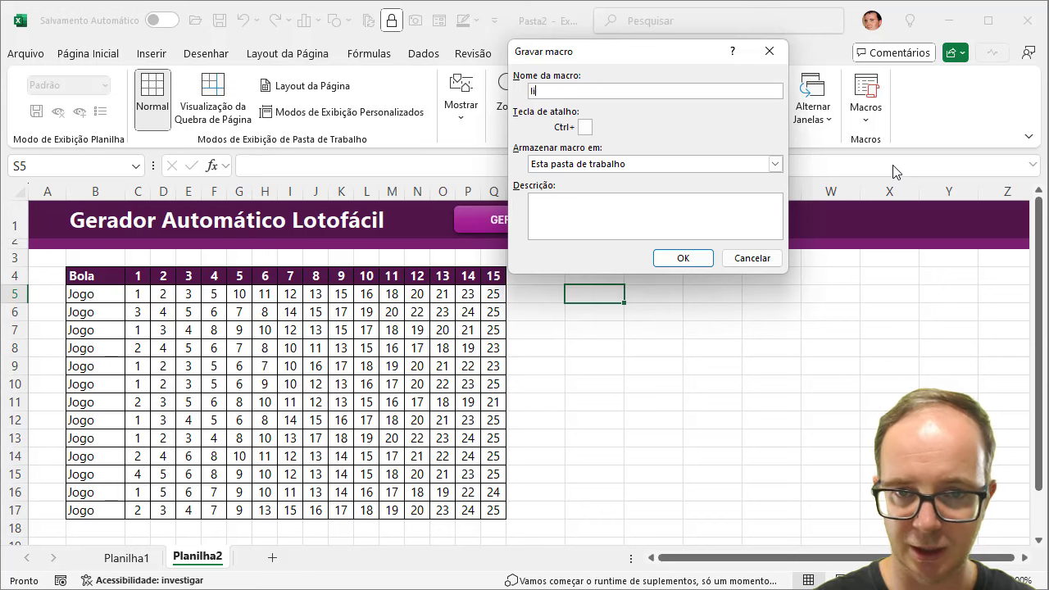
type("r")
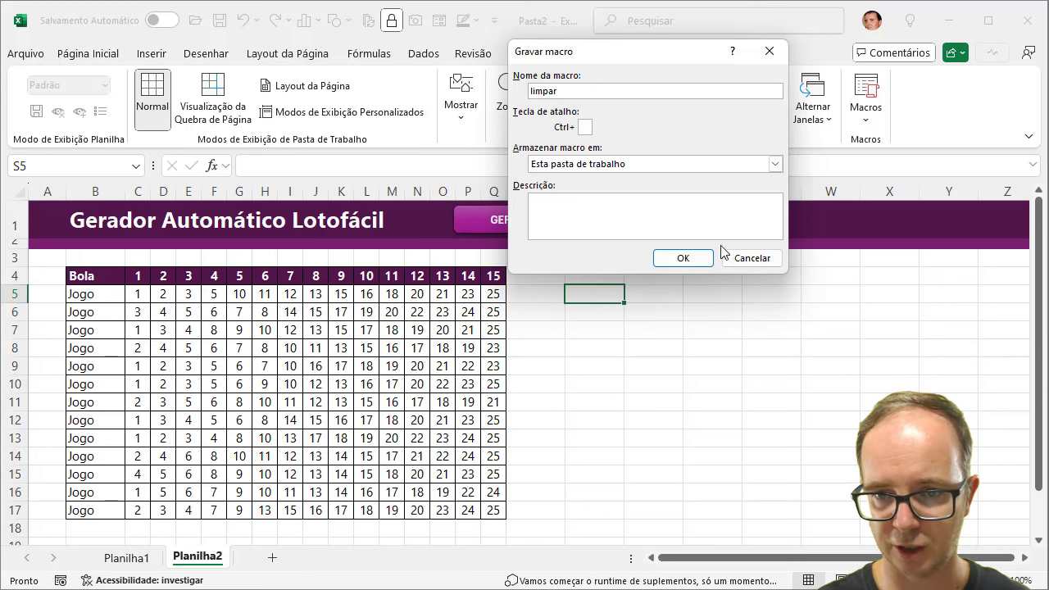
left_click(692, 259)
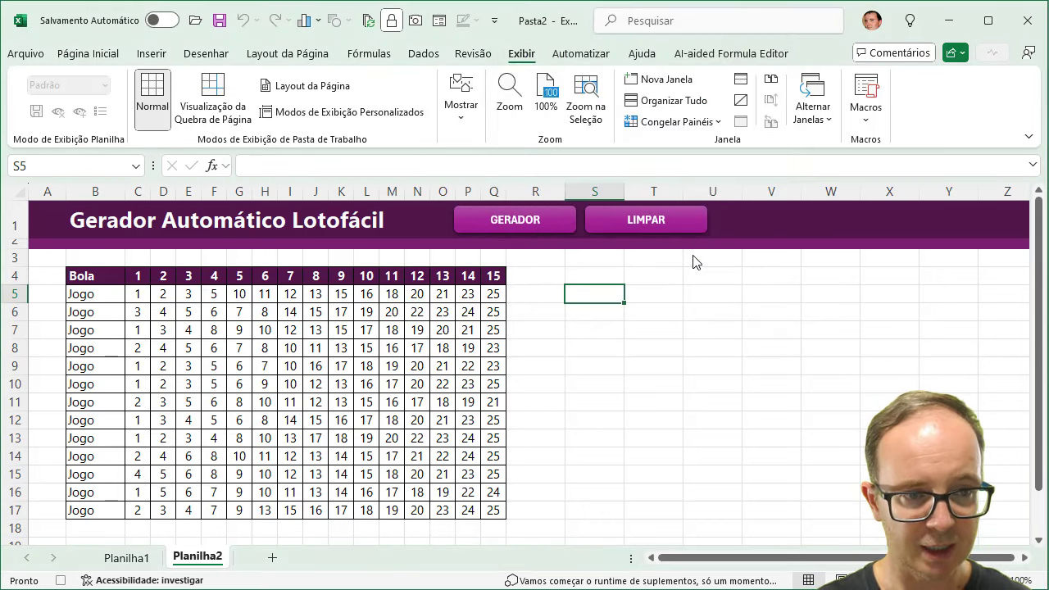
Delete all sheet rows from row 5 to the bottom, then select B5
left_click(13, 296)
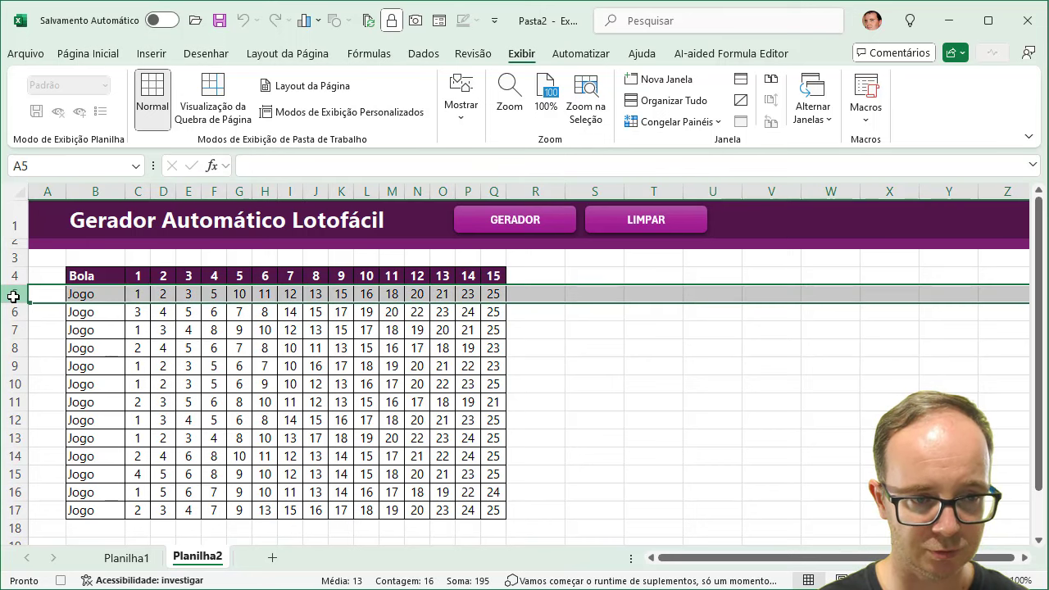
key("ctrl+shift+Down")
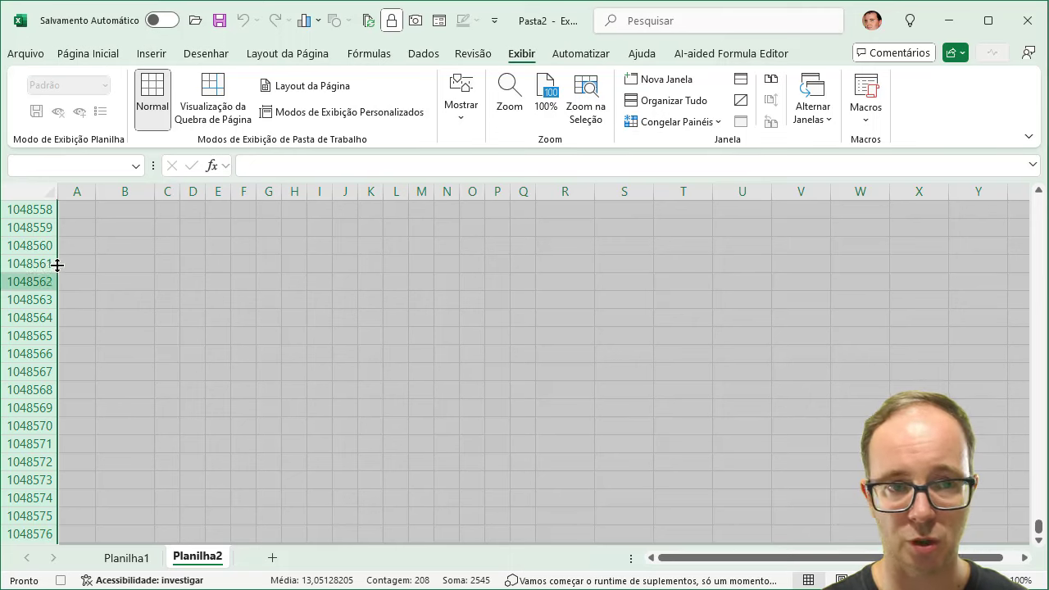
left_click(104, 56)
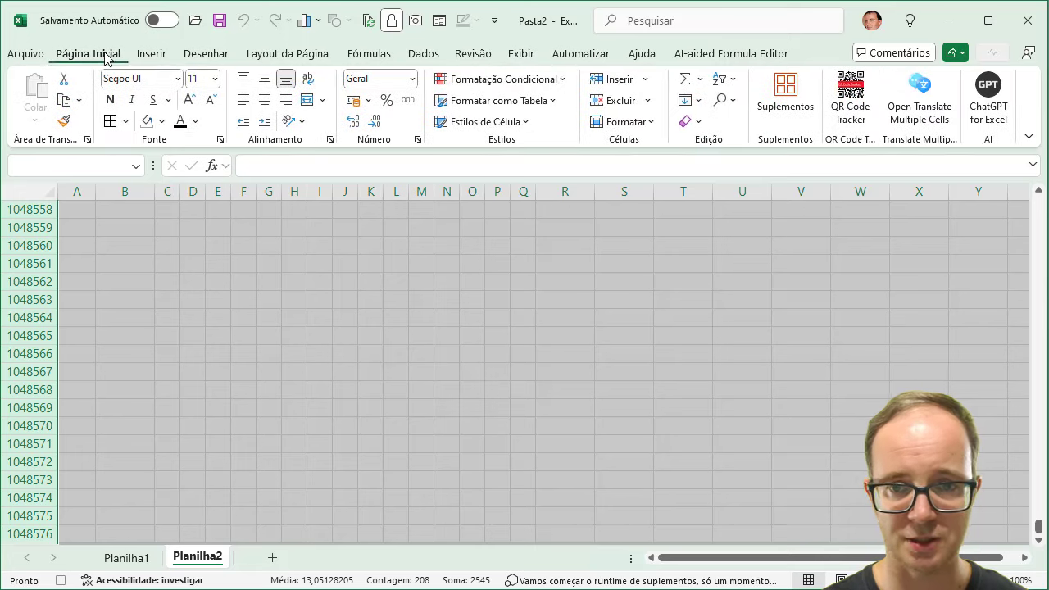
left_click(647, 100)
left_click(649, 147)
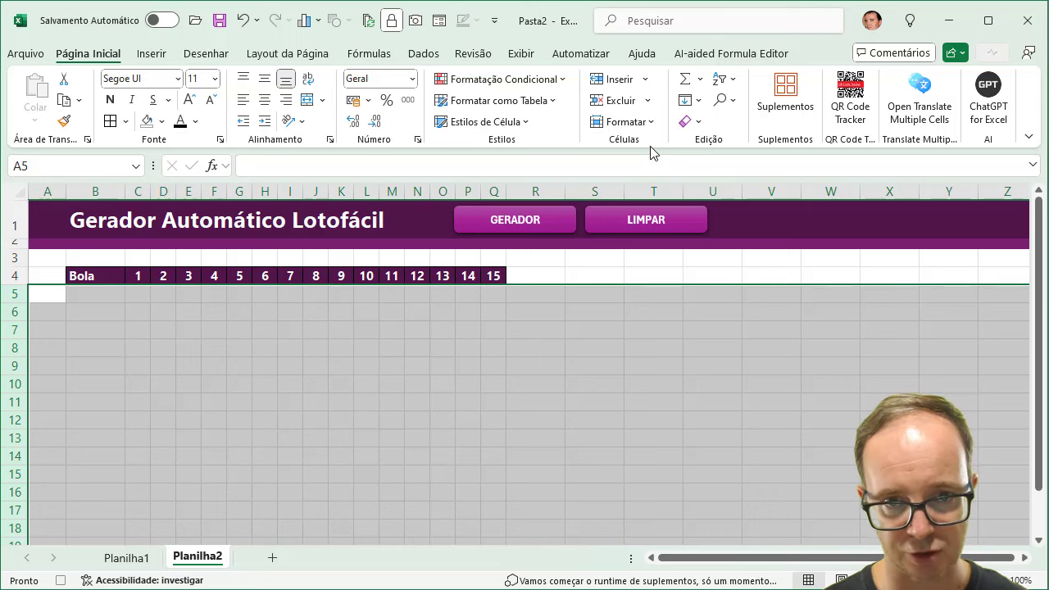
left_click(102, 294)
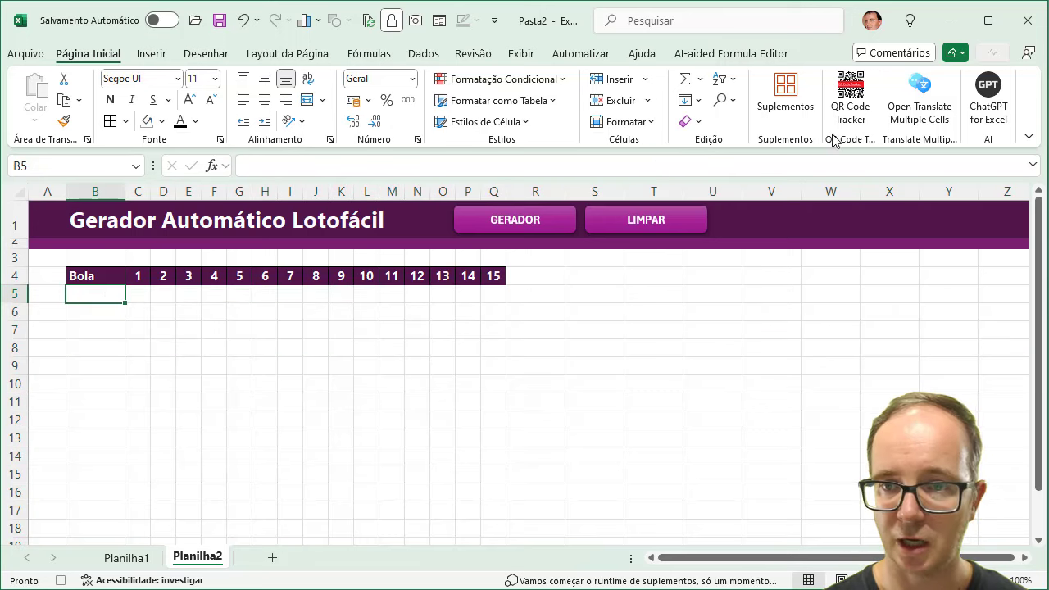
left_click(522, 54)
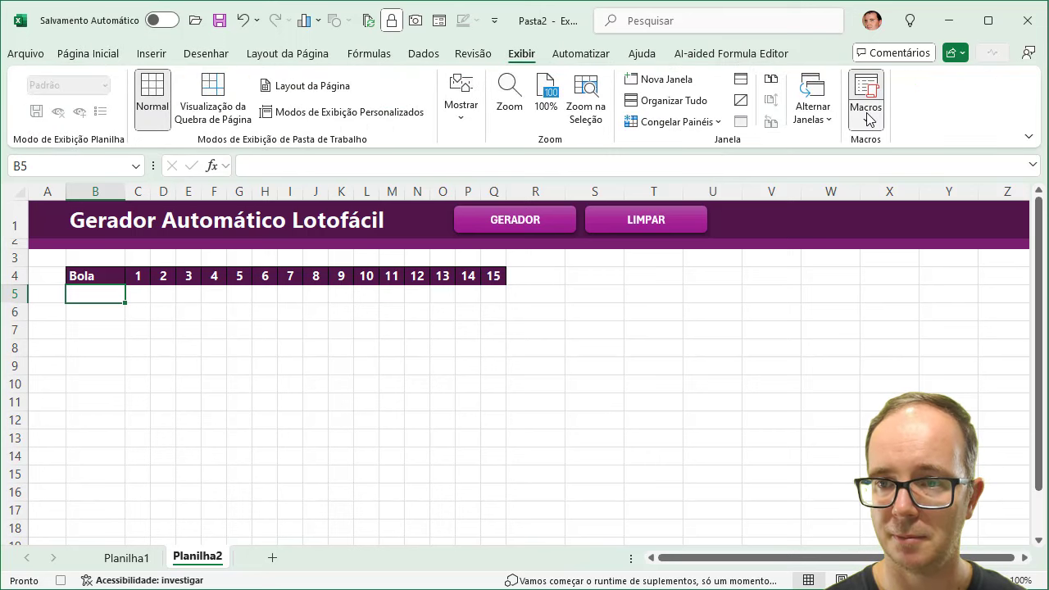
Stop the limpar macro recording, close the confirmation panel, and select the LIMPAR shape
left_click(869, 120)
left_click(897, 168)
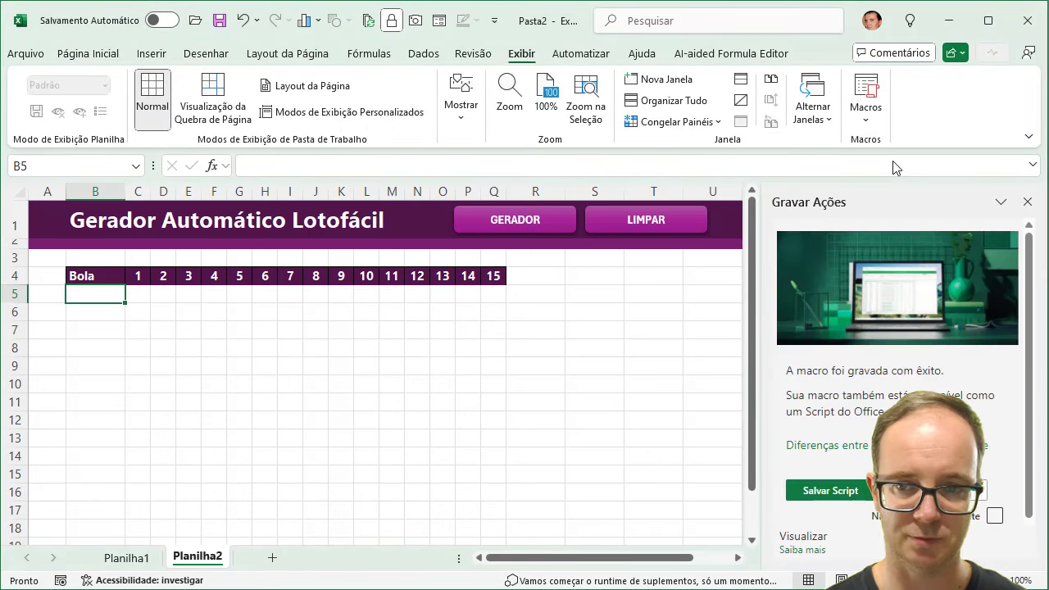
left_click(1029, 203)
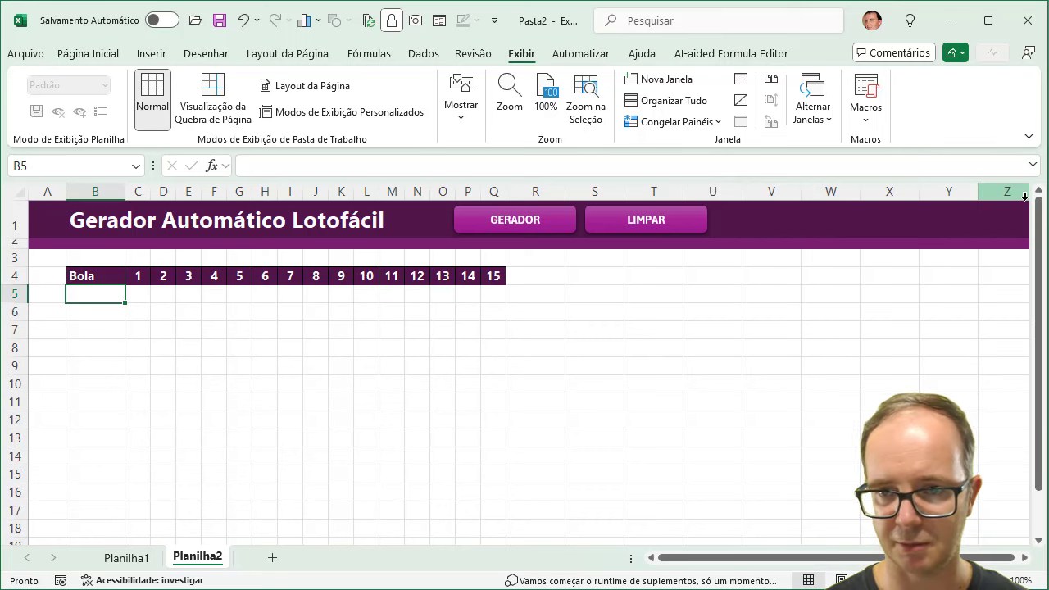
left_click(666, 296)
left_click(691, 228)
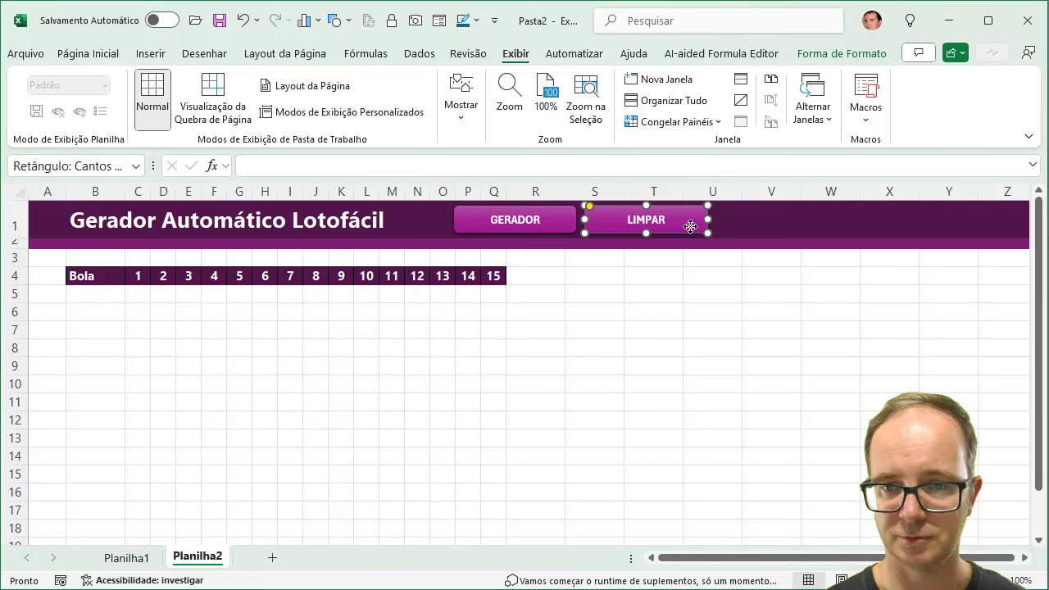
Assign the limpar macro to the LIMPAR shape
right_click(692, 228)
left_click(755, 480)
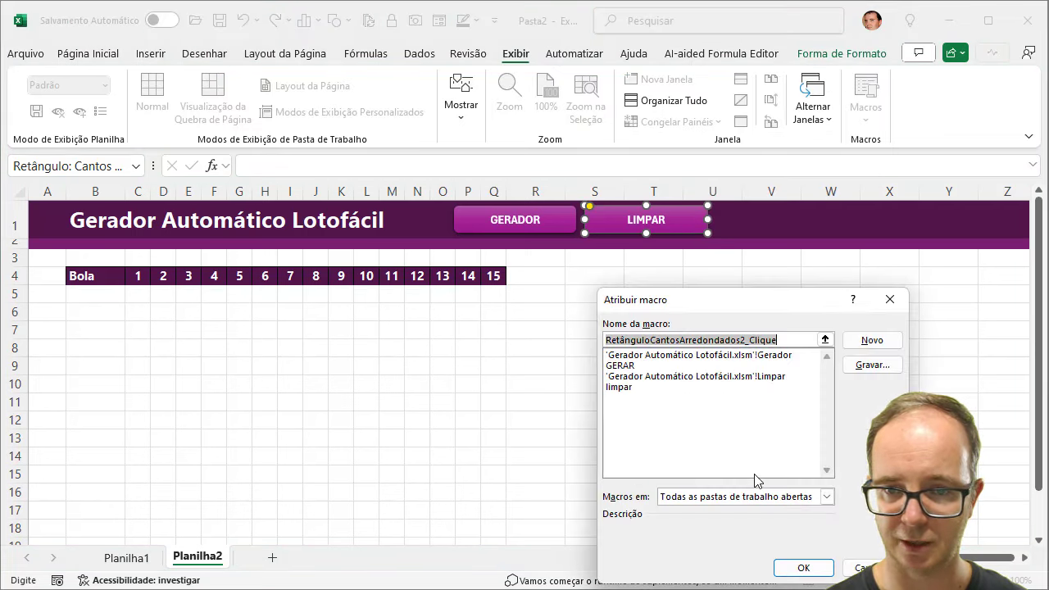
left_click(631, 387)
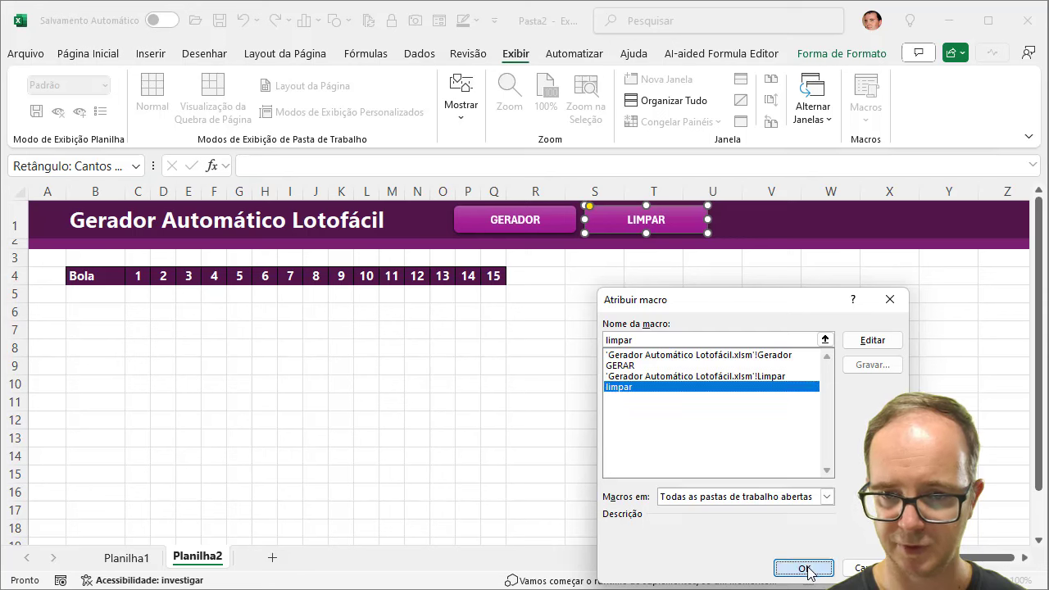
left_click(807, 569)
left_click(624, 426)
Test by generating game rows with GERADOR and clearing them with LIMPAR
left_click(545, 222)
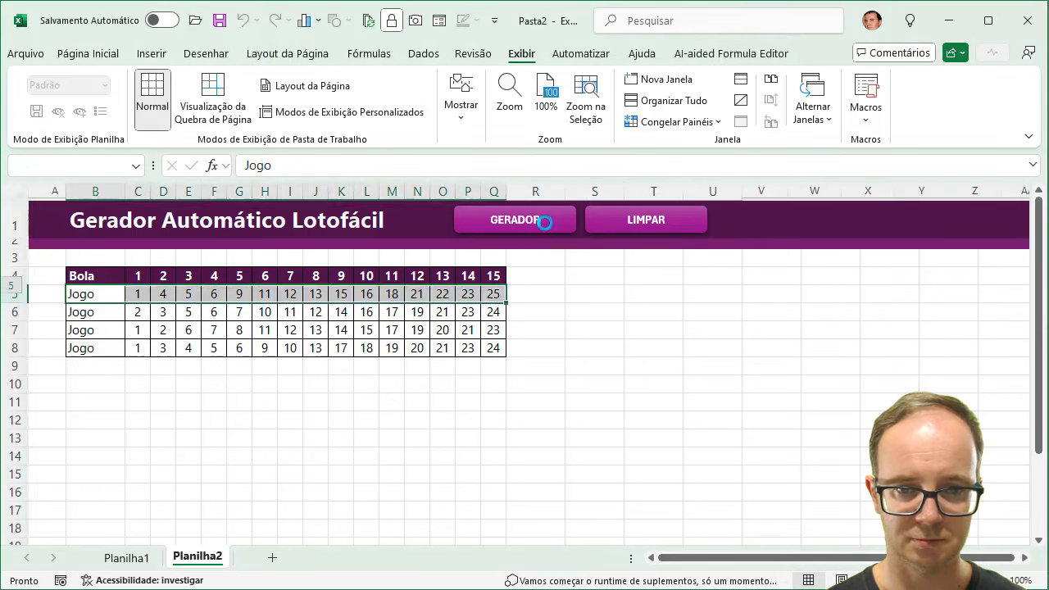
left_click(649, 227)
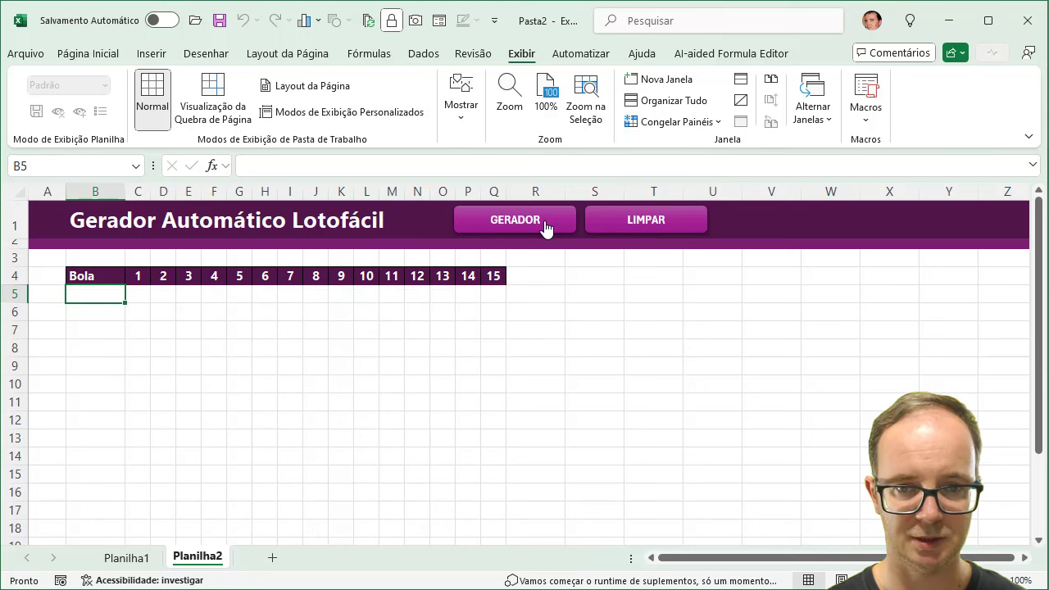
left_click(545, 227)
left_click(628, 228)
left_click(551, 226)
Clear the test games and turn off the sheet's gridlines (Linhas de Grade)
left_click(621, 225)
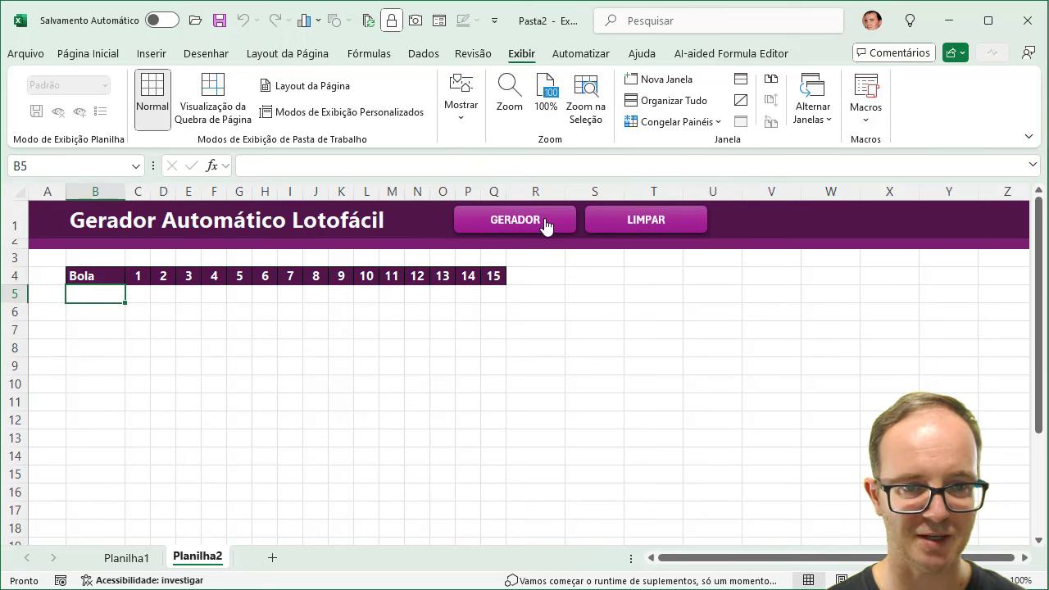
left_click(545, 227)
left_click(612, 223)
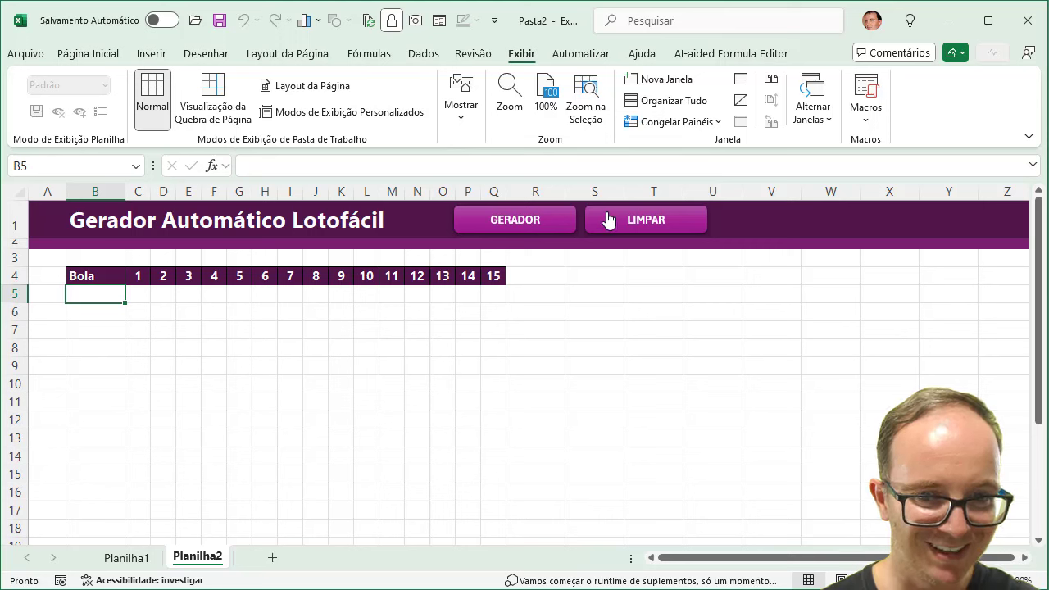
left_click(473, 115)
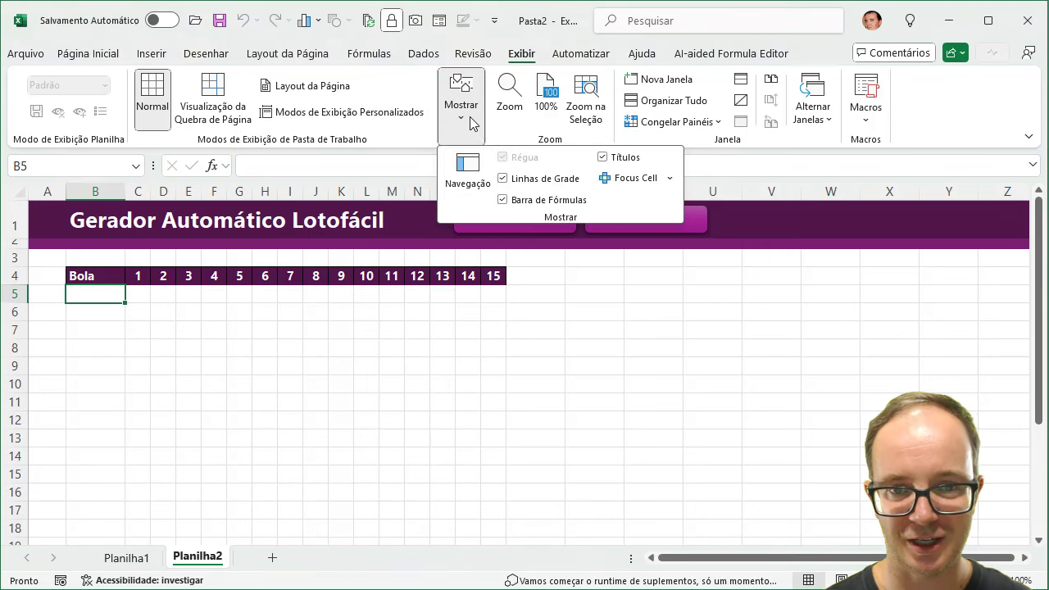
left_click(504, 178)
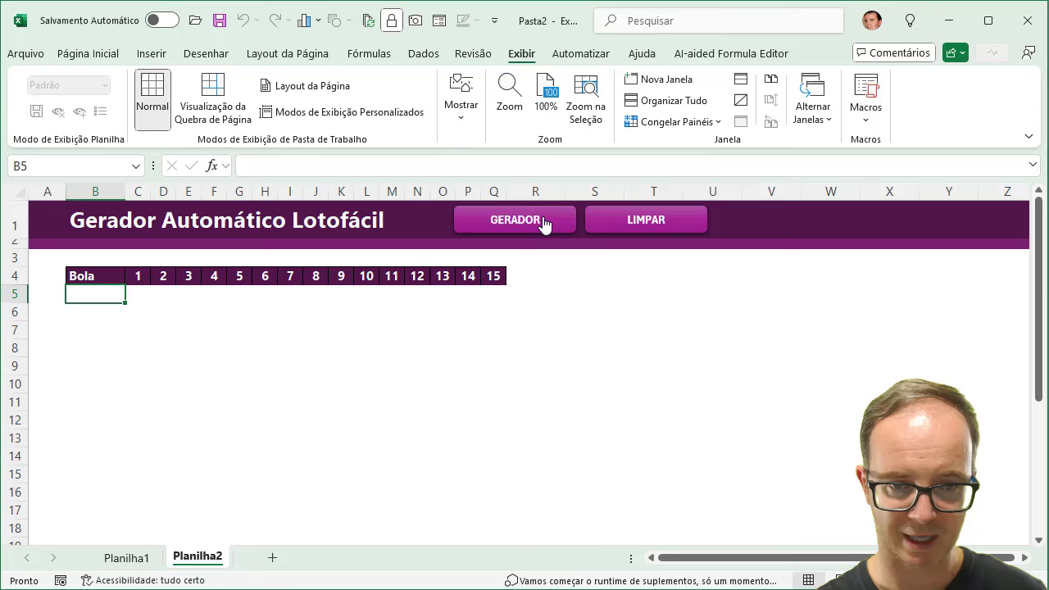
Generate five game rows with GERADOR, then clear them all with LIMPAR
left_click(543, 223)
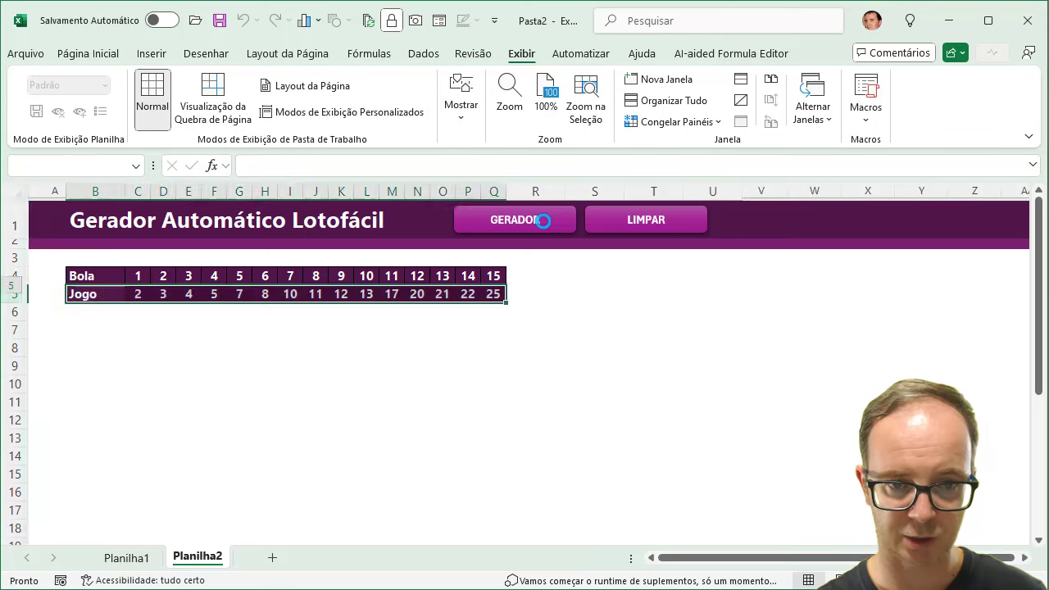
left_click(544, 223)
left_click(543, 224)
left_click(542, 222)
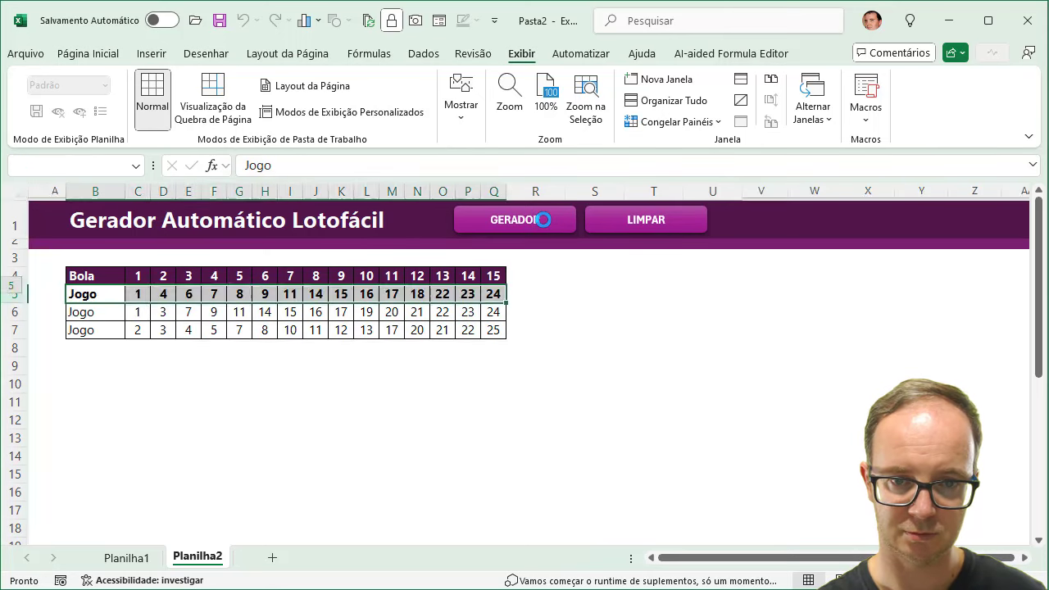
left_click(542, 220)
left_click(609, 228)
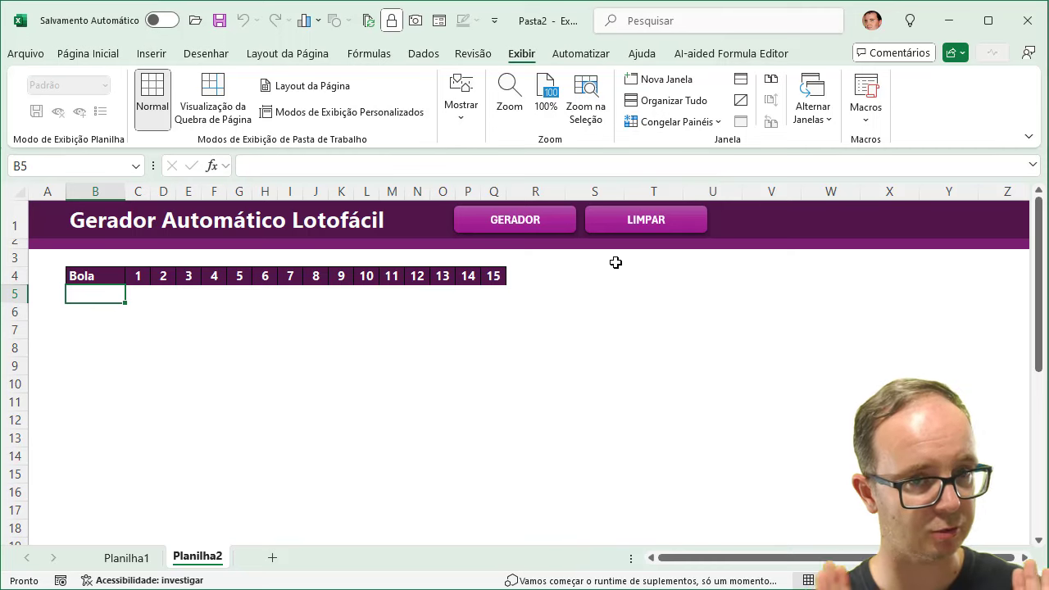
Rename the Planilha2 sheet to Gerador
double_click(195, 557)
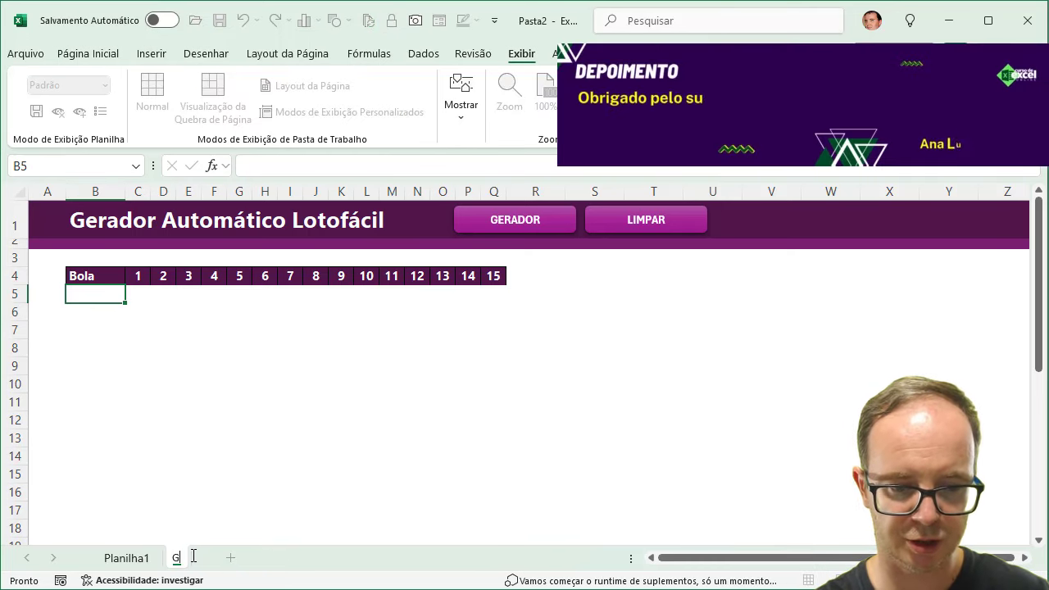
type("Gerador")
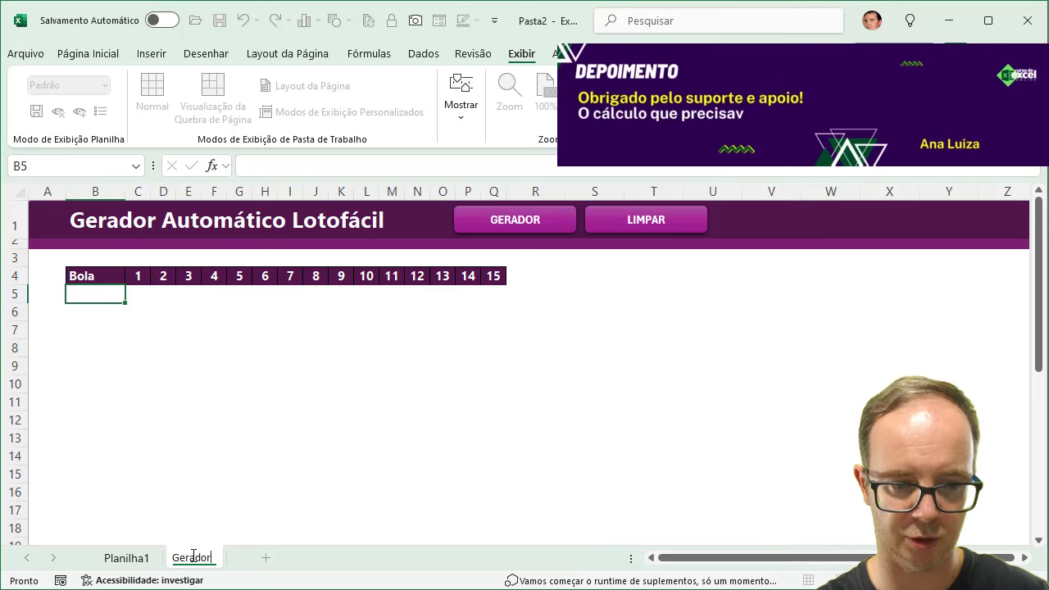
left_click(265, 457)
Fix the failing macro line to reference Gerador instead of Planilha2, then close the VBA editor
left_click(528, 223)
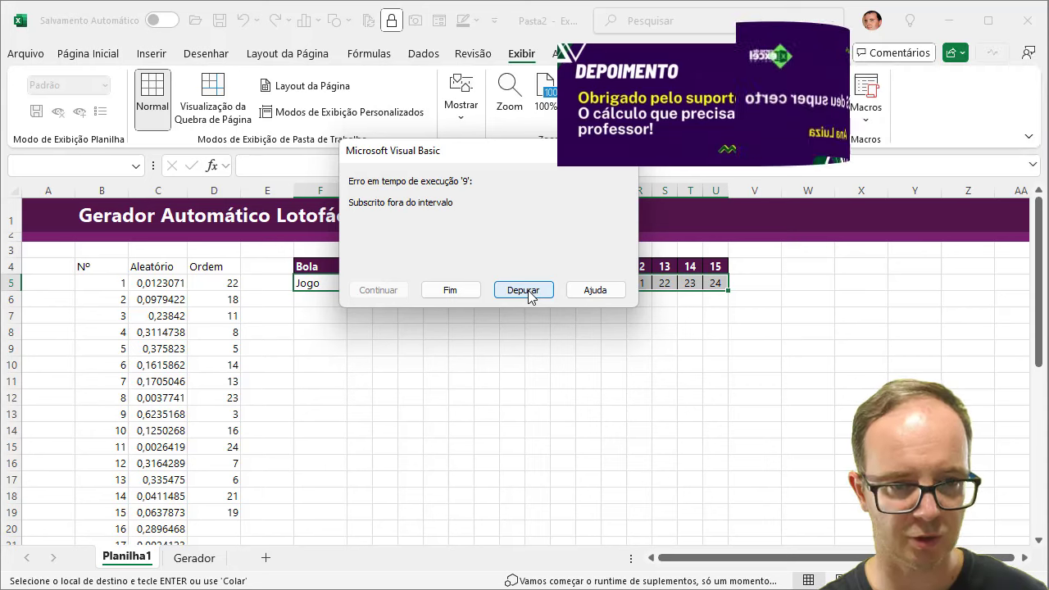
left_click(529, 291)
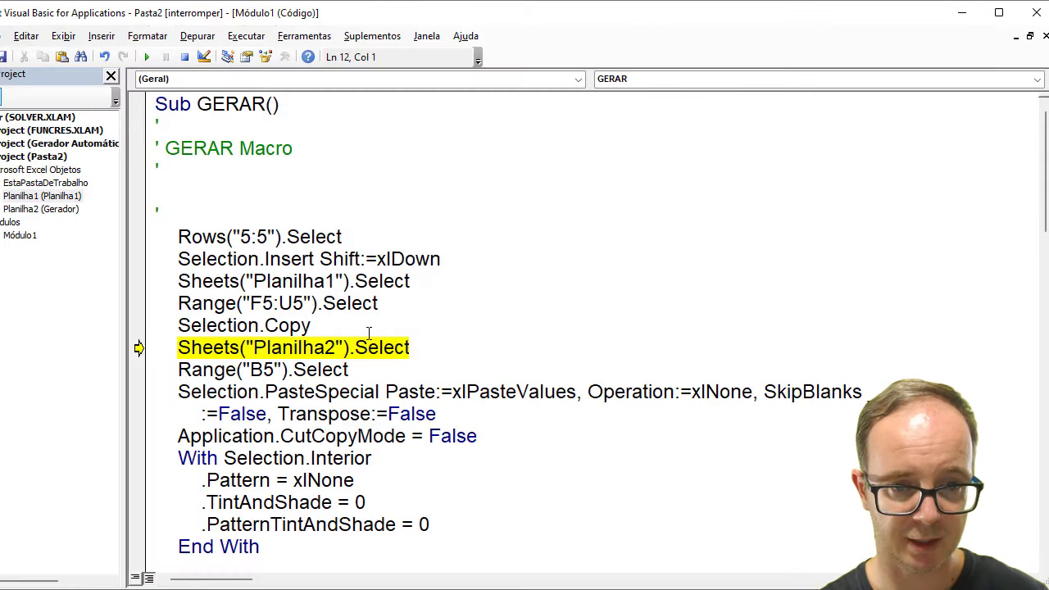
left_click(336, 348)
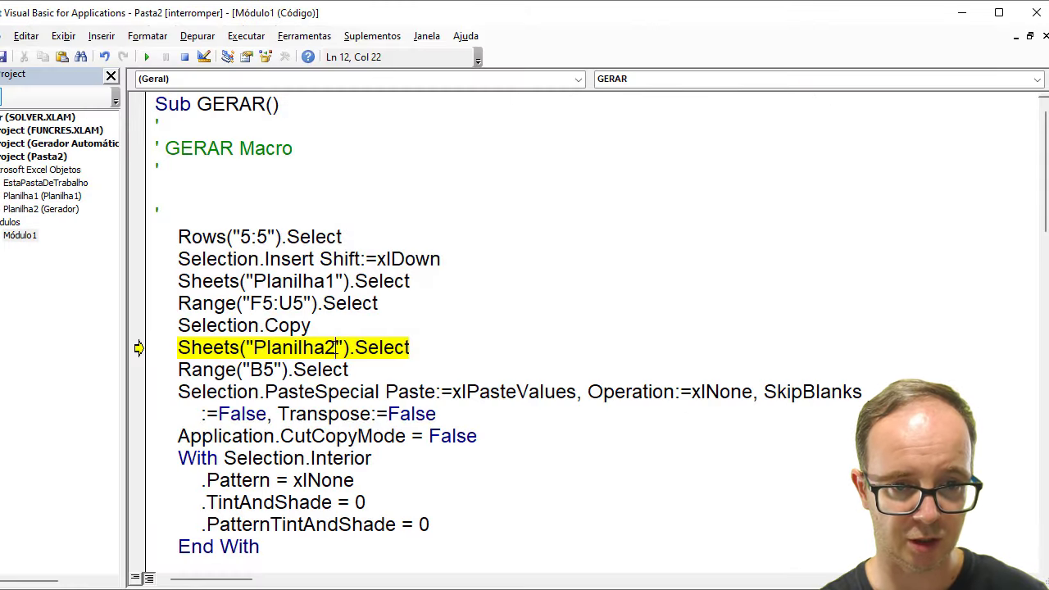
left_click_drag(336, 348, 255, 348)
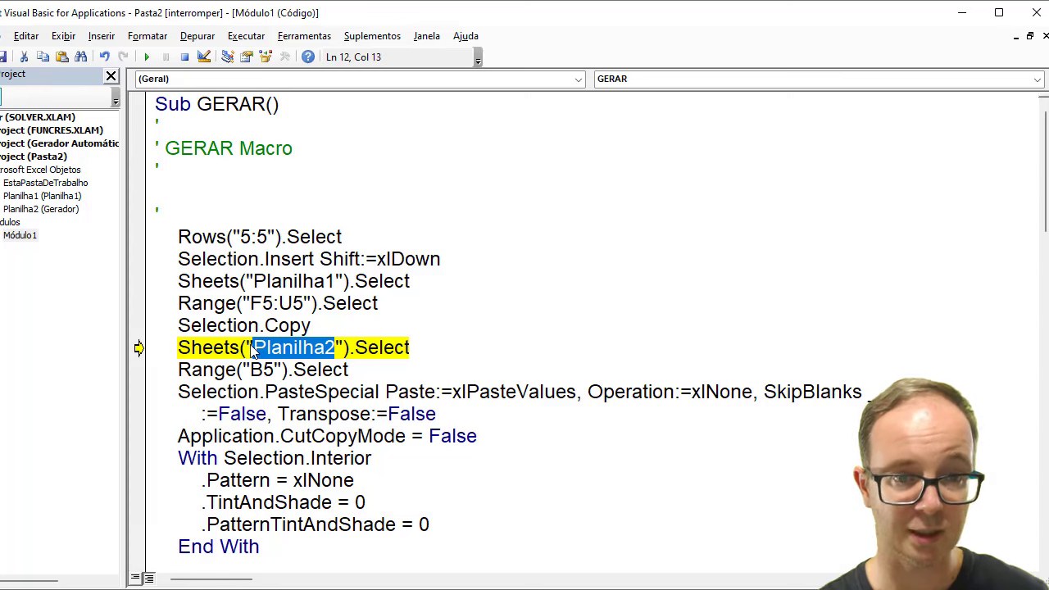
type("Ge")
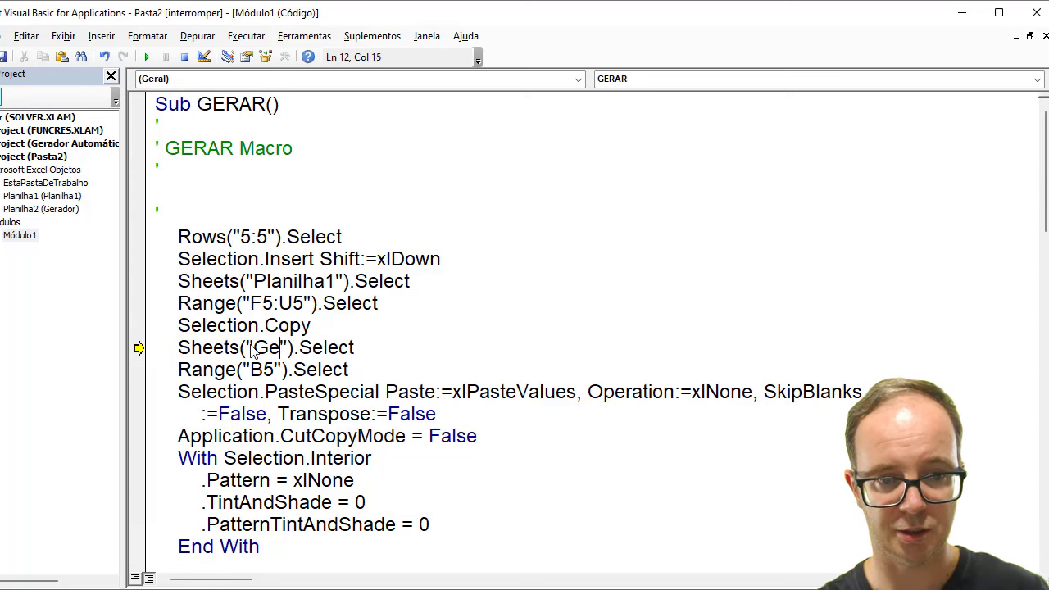
type("rador")
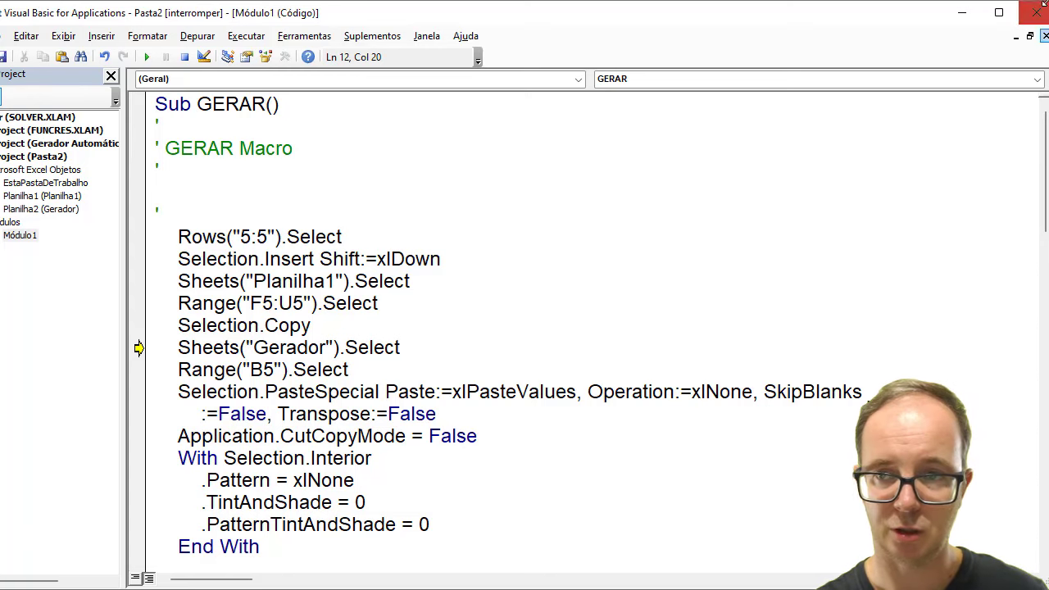
left_click(1038, 18)
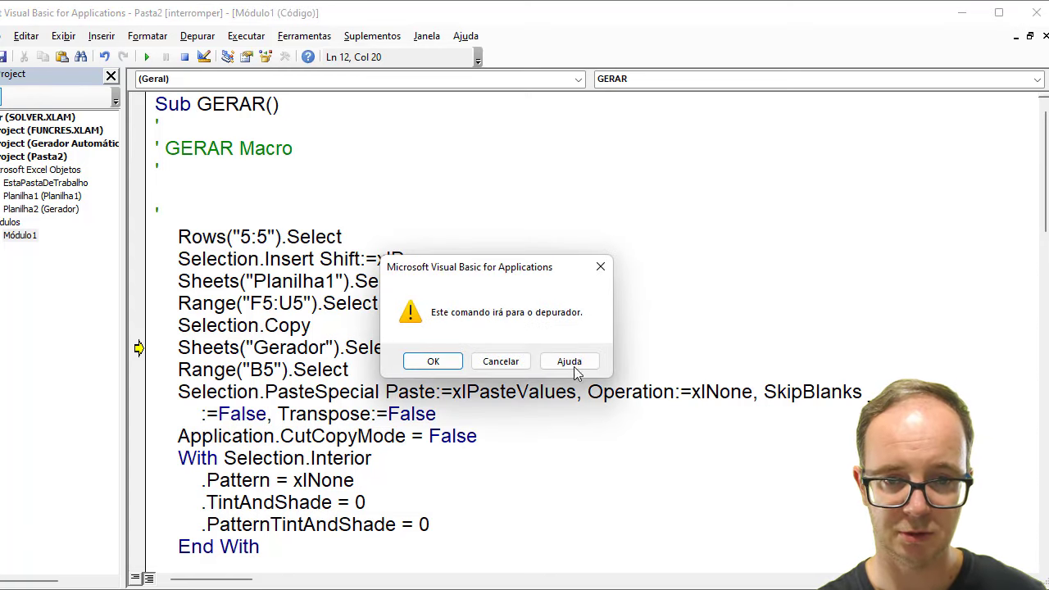
left_click(438, 361)
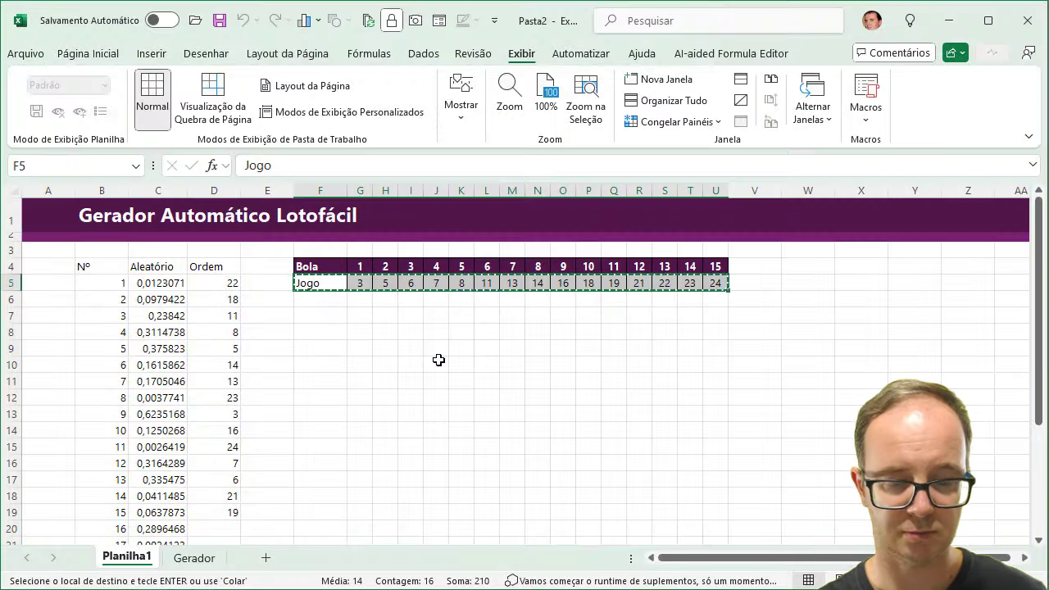
Retest clearing and generating games on the Gerador sheet, then return to Planilha1
left_click(194, 558)
left_click(366, 439)
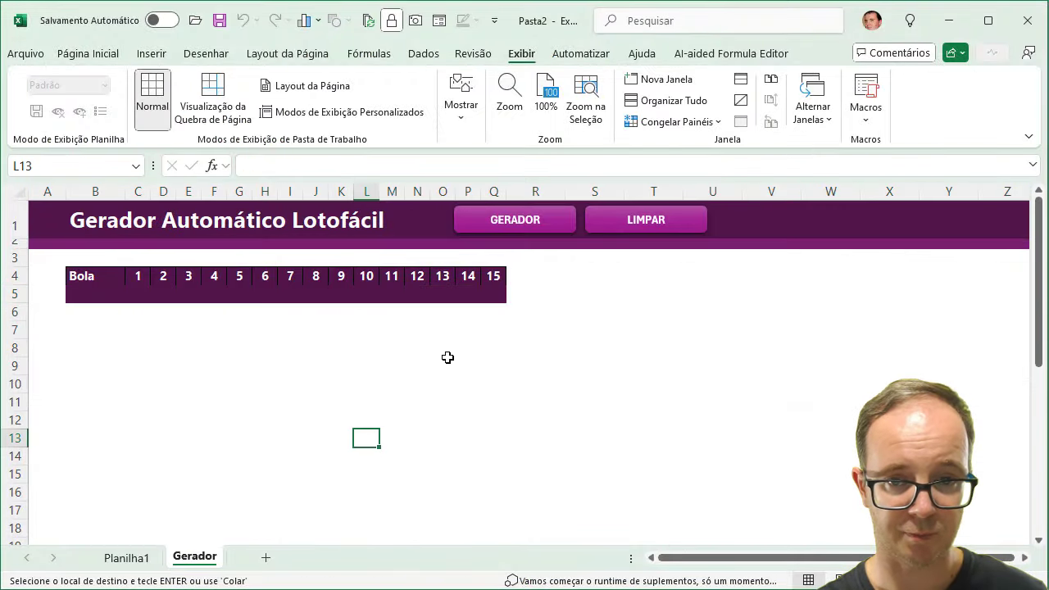
left_click(674, 221)
left_click(551, 226)
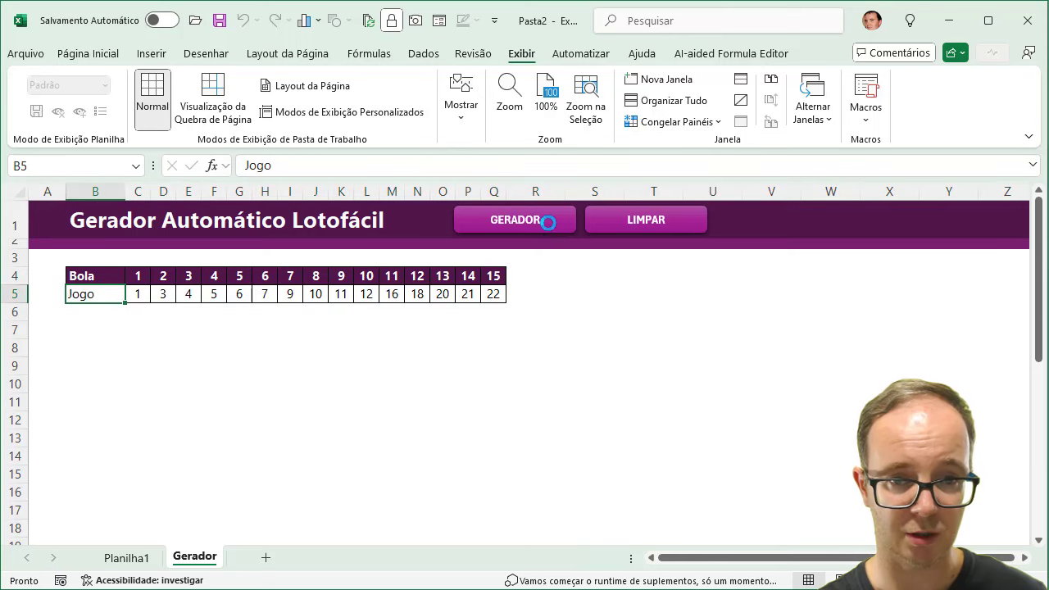
left_click(548, 222)
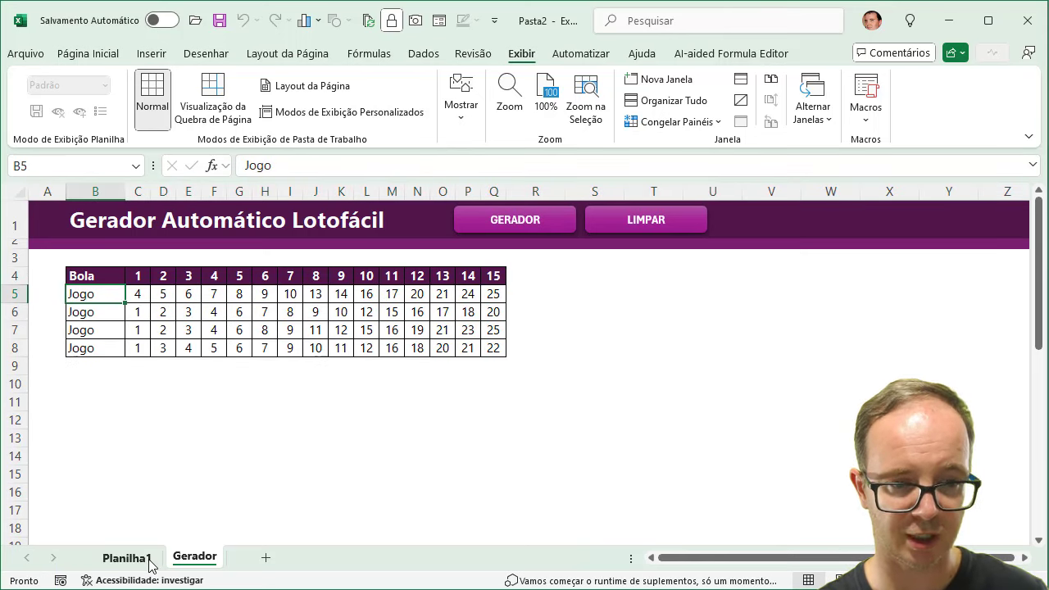
left_click(637, 232)
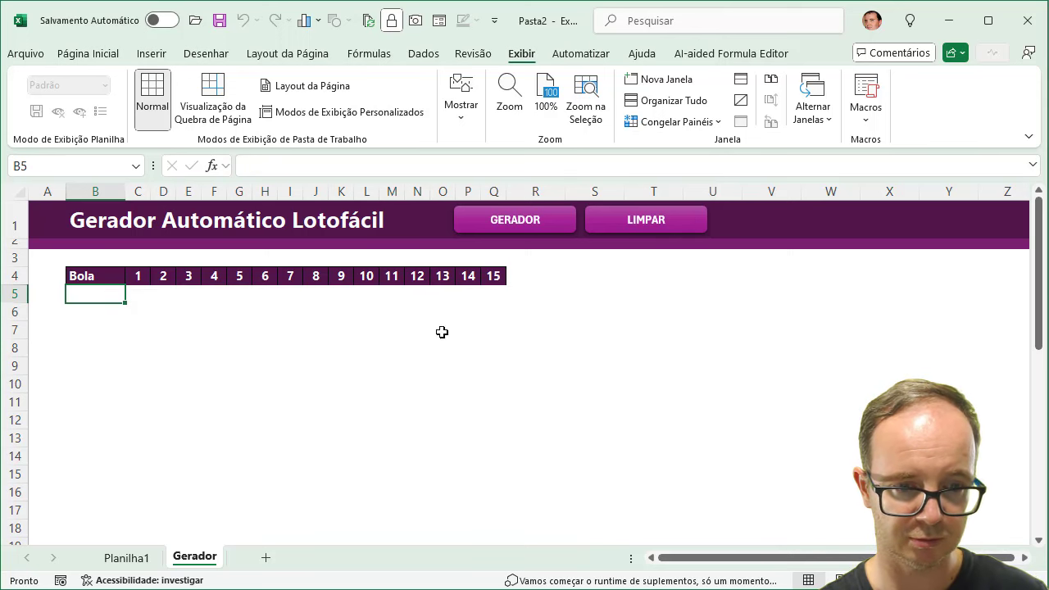
left_click(143, 564)
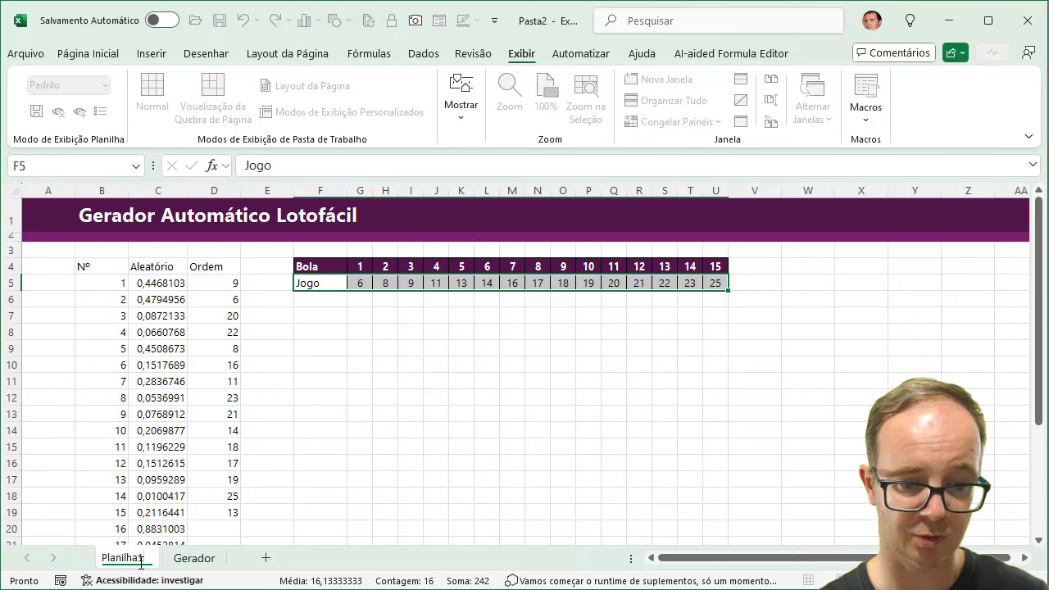
Rename the Planilha1 sheet to Base
double_click(136, 561)
type("B")
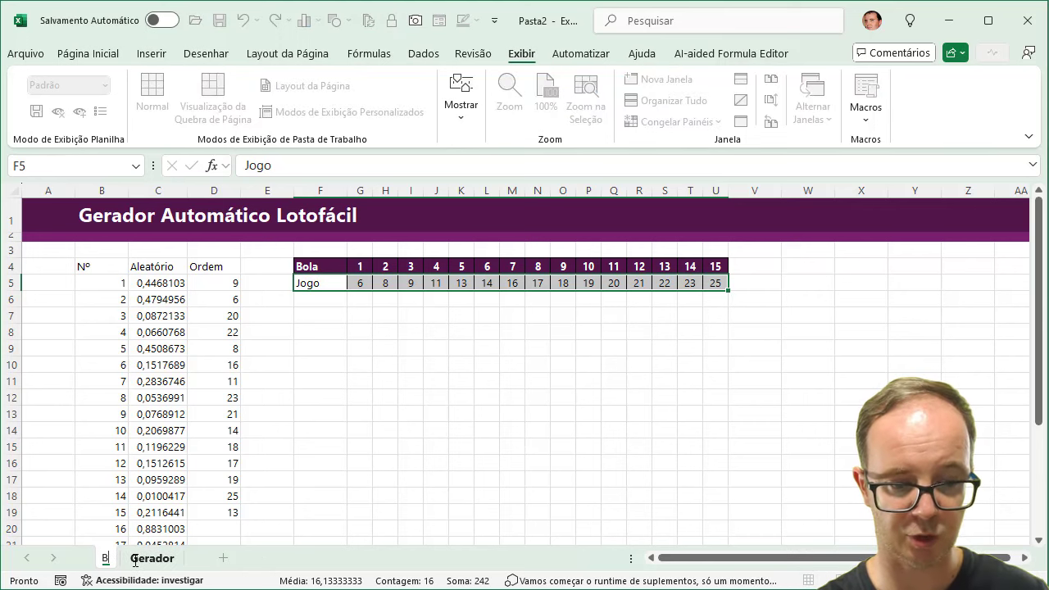
type("ase")
left_click(334, 442)
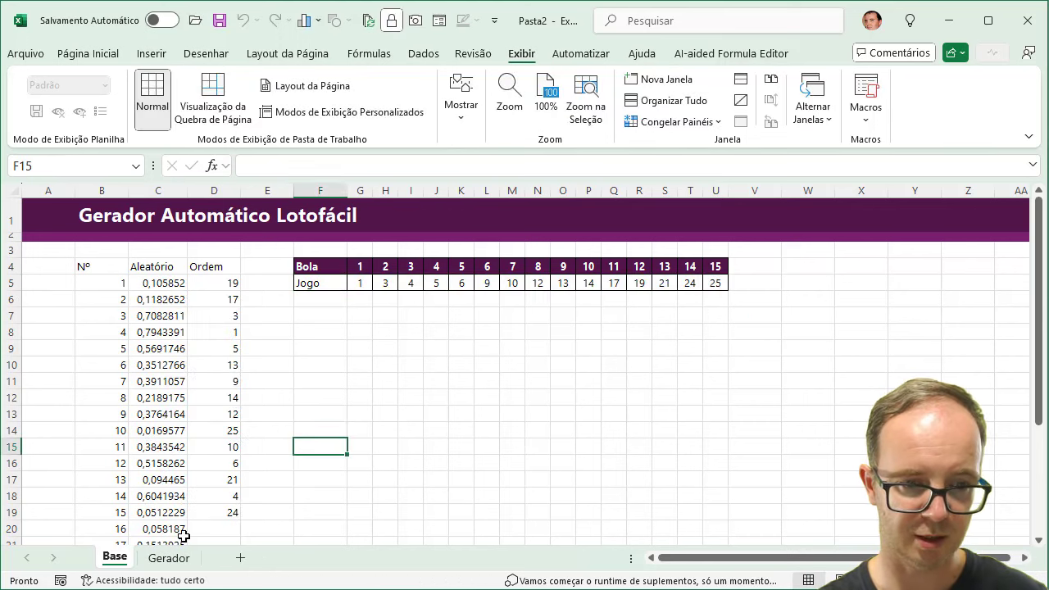
Change the GERAR macro's Sheets("Planilha1") reference to Sheets("Base") and close the VBA editor
left_click(169, 558)
left_click(546, 222)
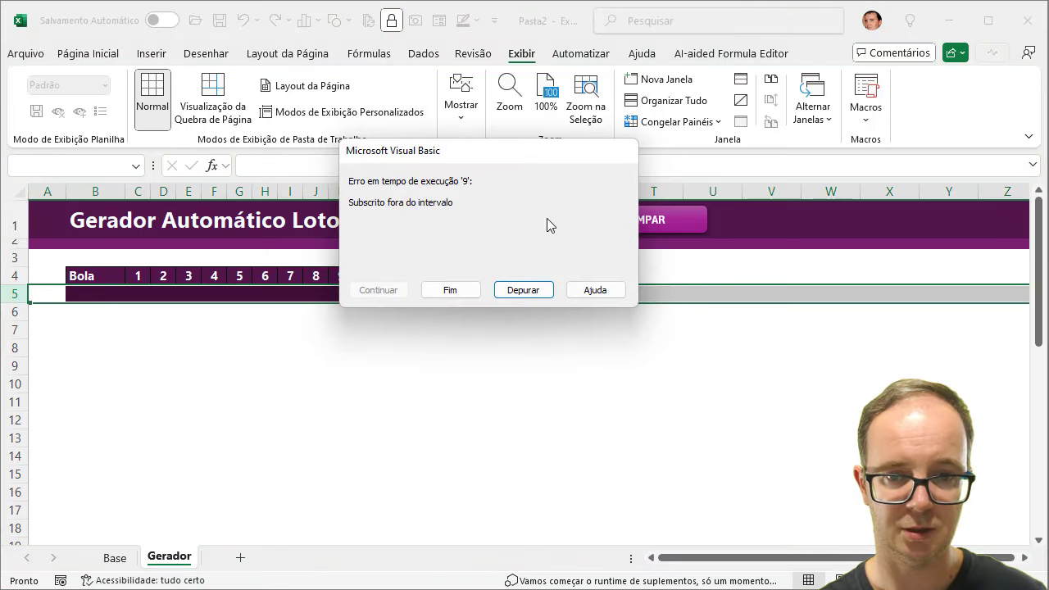
left_click(528, 293)
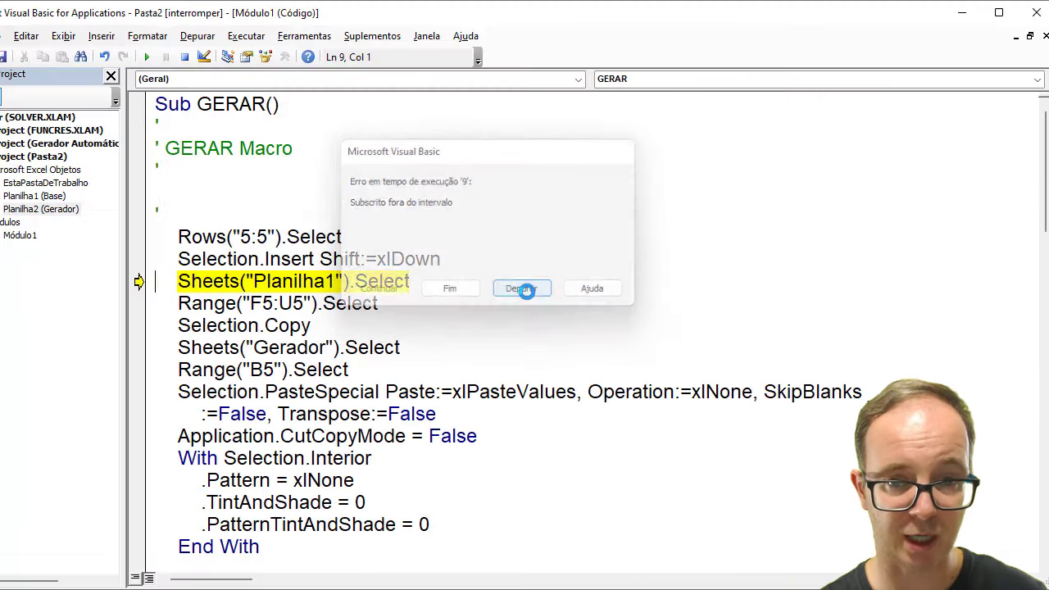
left_click_drag(253, 281, 337, 281)
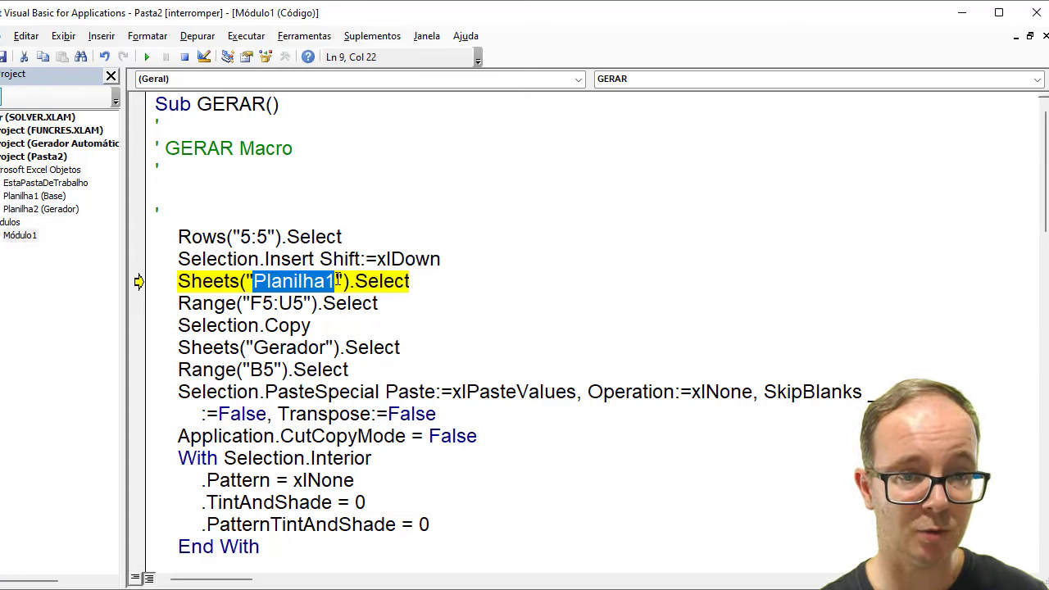
type("Base")
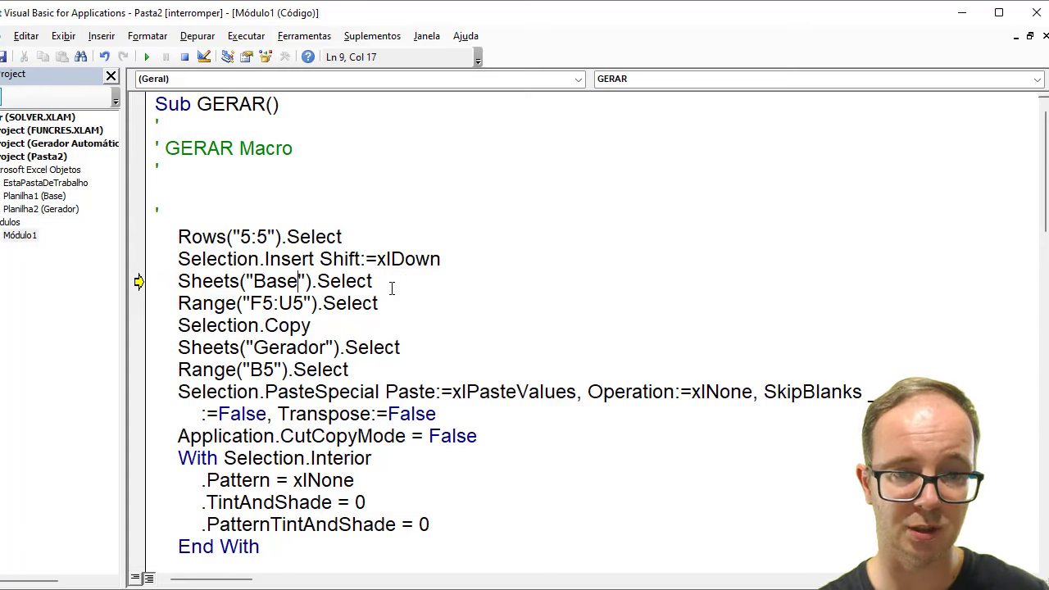
left_click(1036, 12)
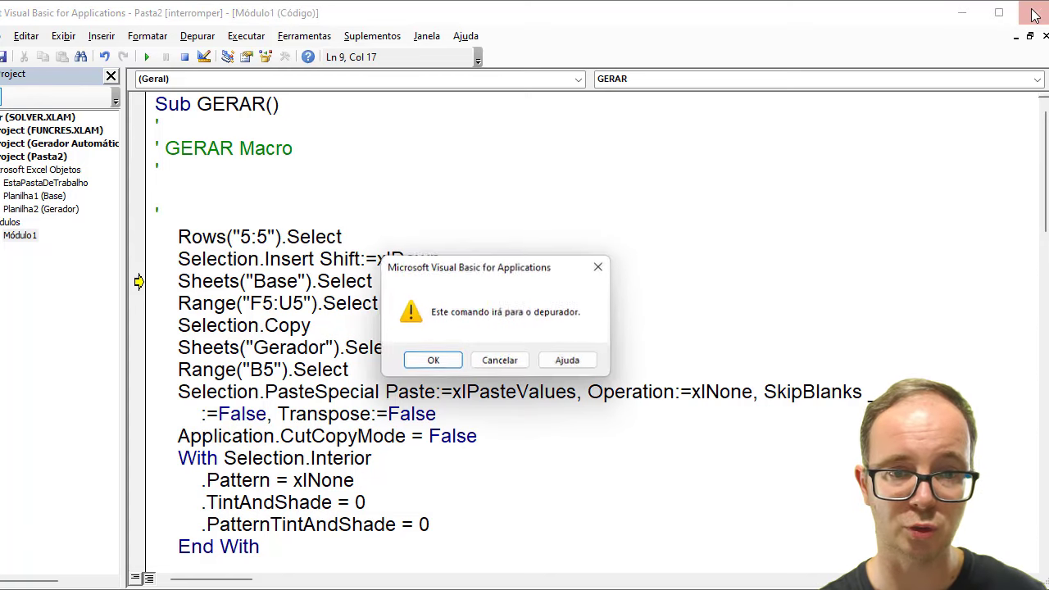
left_click(434, 361)
Clear the games table and generate new games to verify the fix
left_click(443, 365)
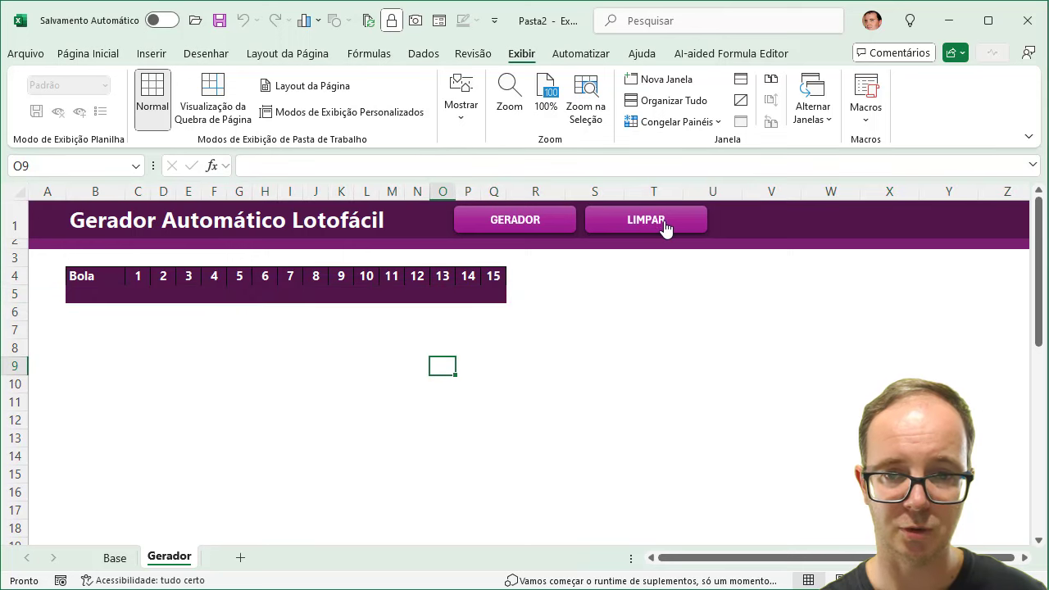
left_click(670, 227)
left_click(549, 220)
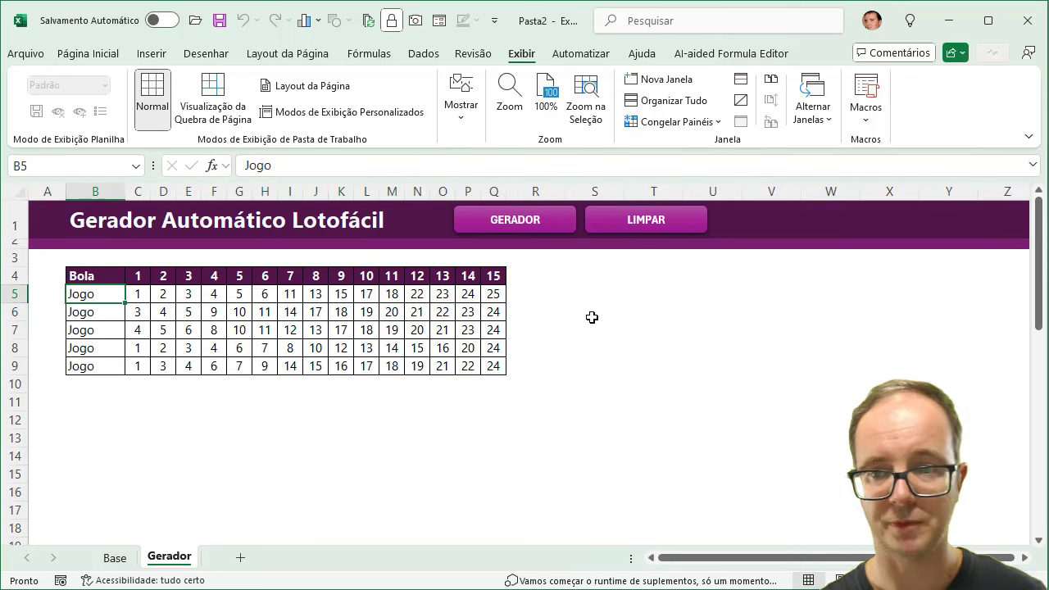
Save to personal OneDrive as macro-enabled 'Gerador Lotofácil Automático.xlsm'
left_click(25, 53)
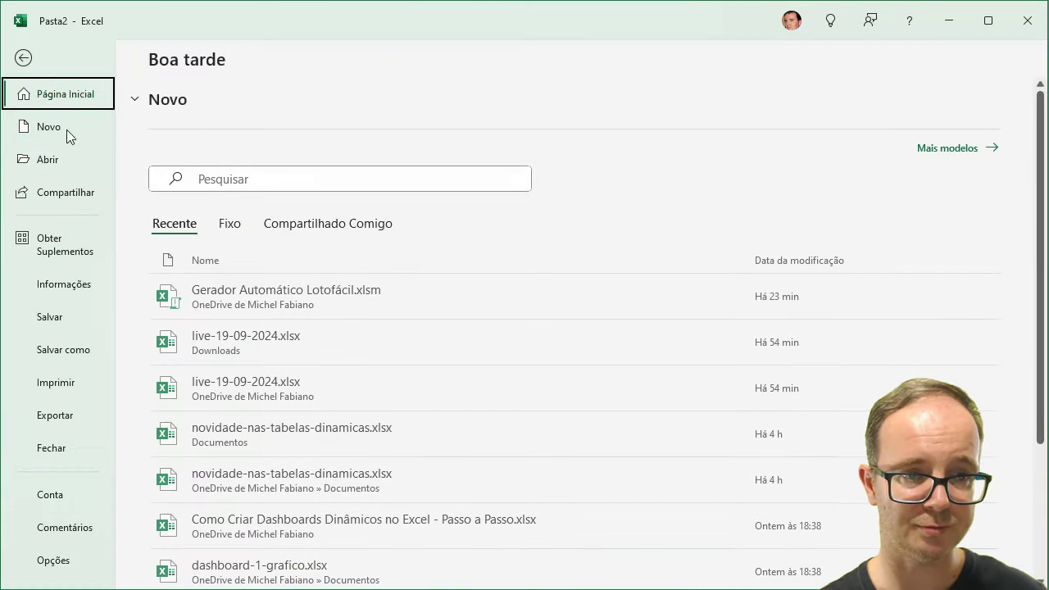
left_click(65, 348)
left_click(287, 171)
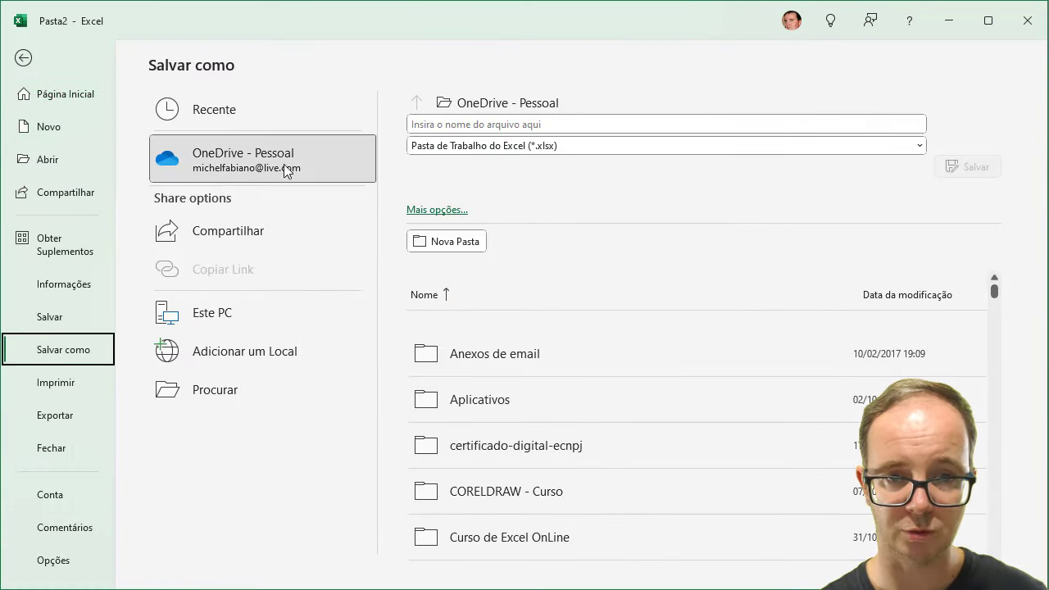
left_click(583, 148)
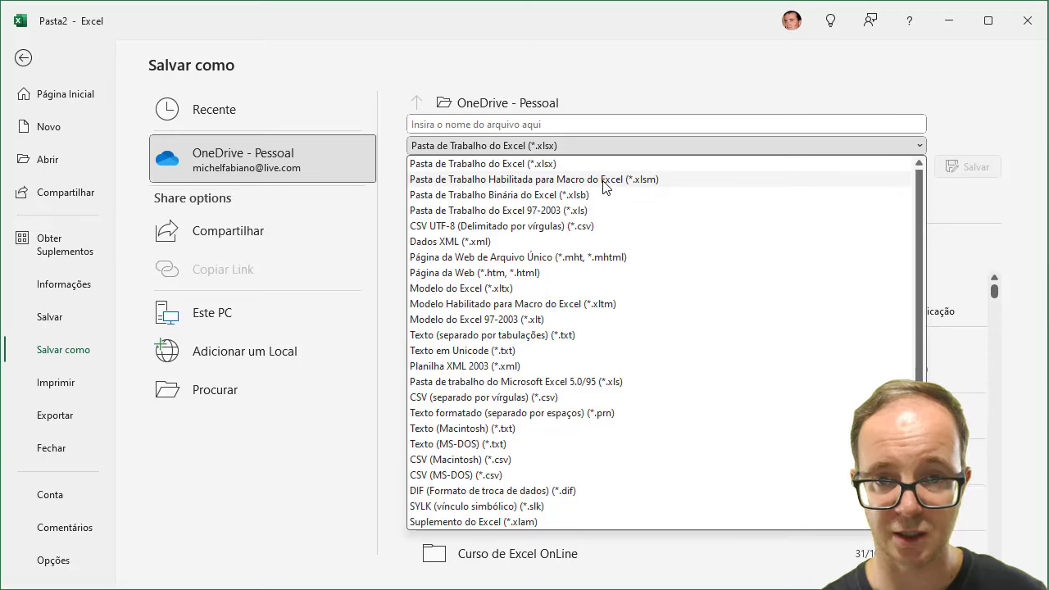
left_click(536, 180)
left_click(558, 123)
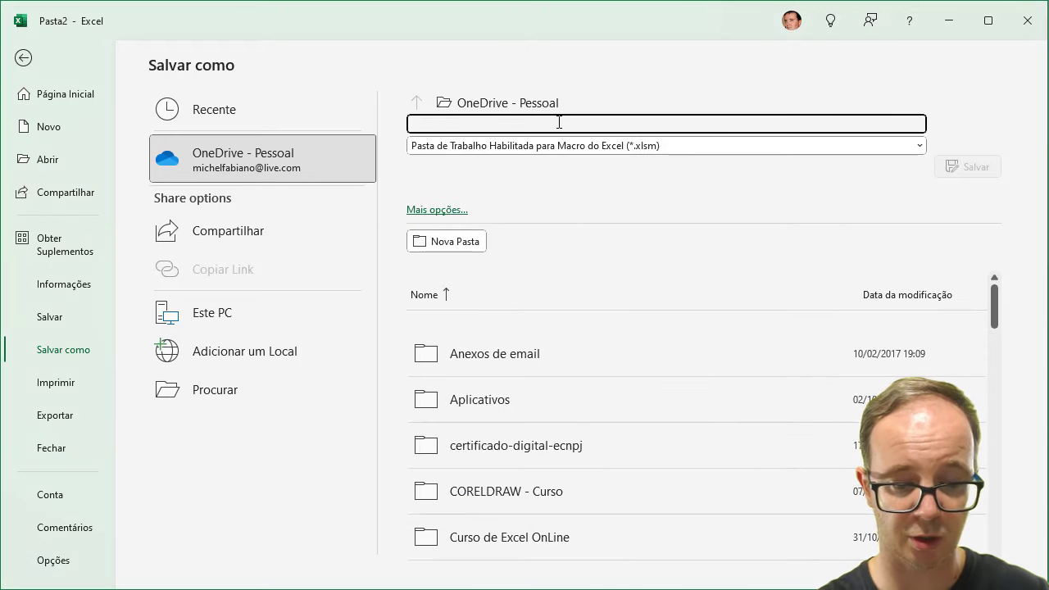
type("Gerador")
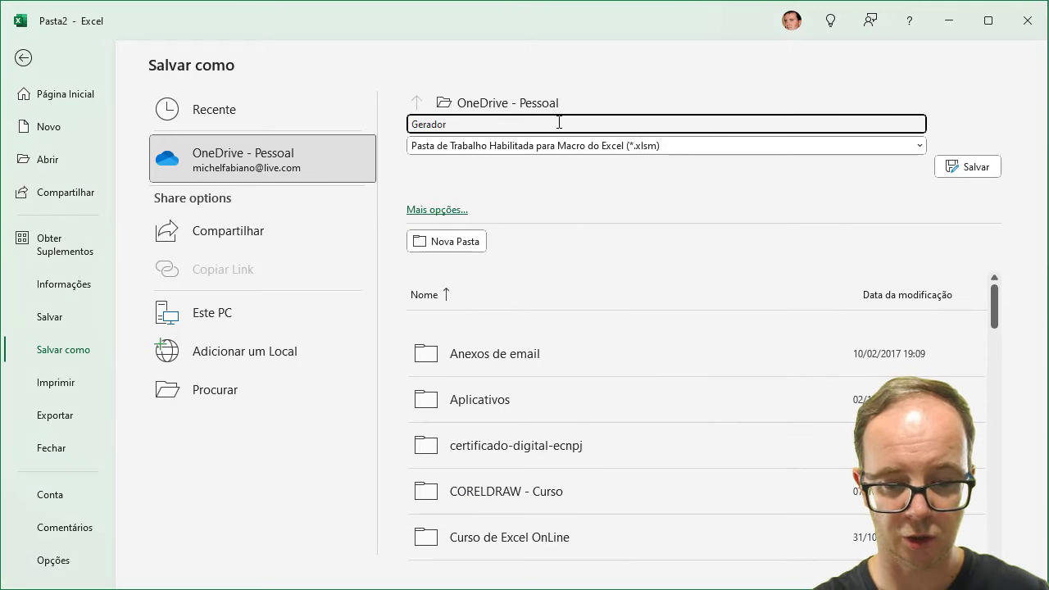
type(" Lotofácil Automático")
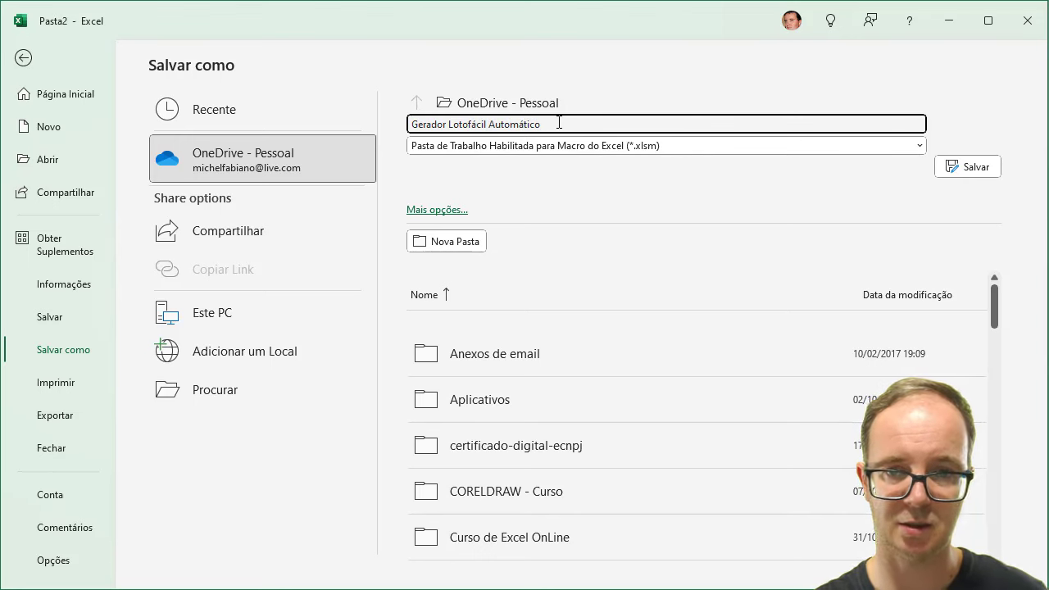
left_click(671, 148)
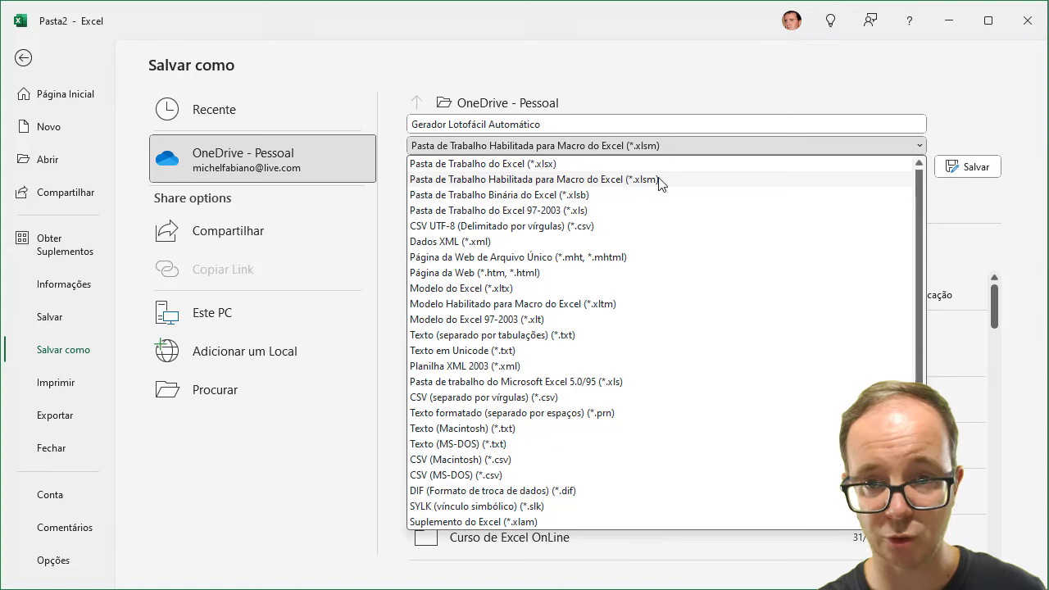
left_click(660, 180)
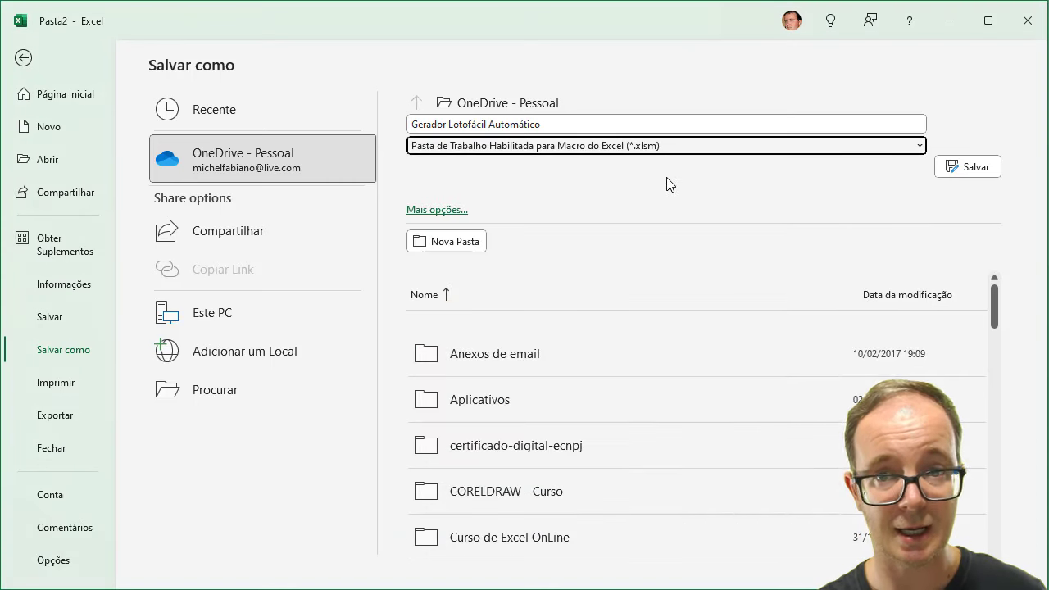
left_click(971, 170)
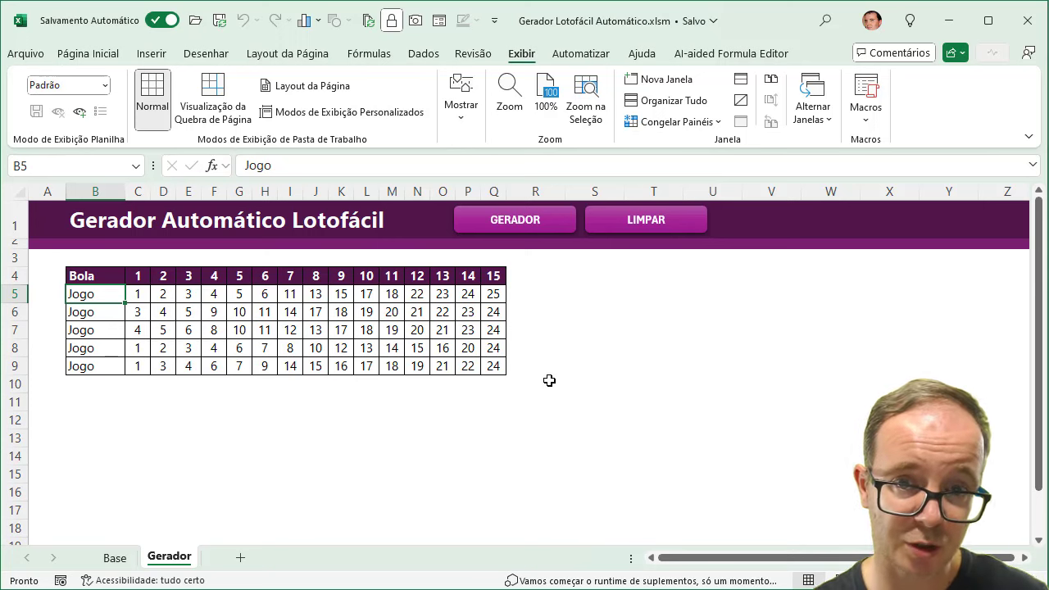
left_click(114, 565)
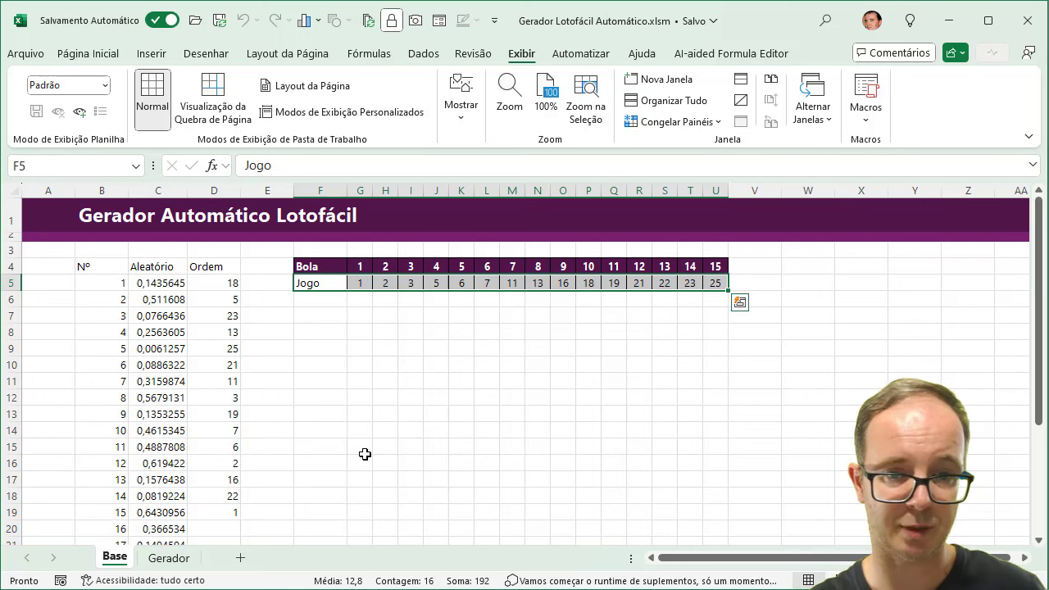
key("Escape")
left_click_drag(365, 283, 716, 283)
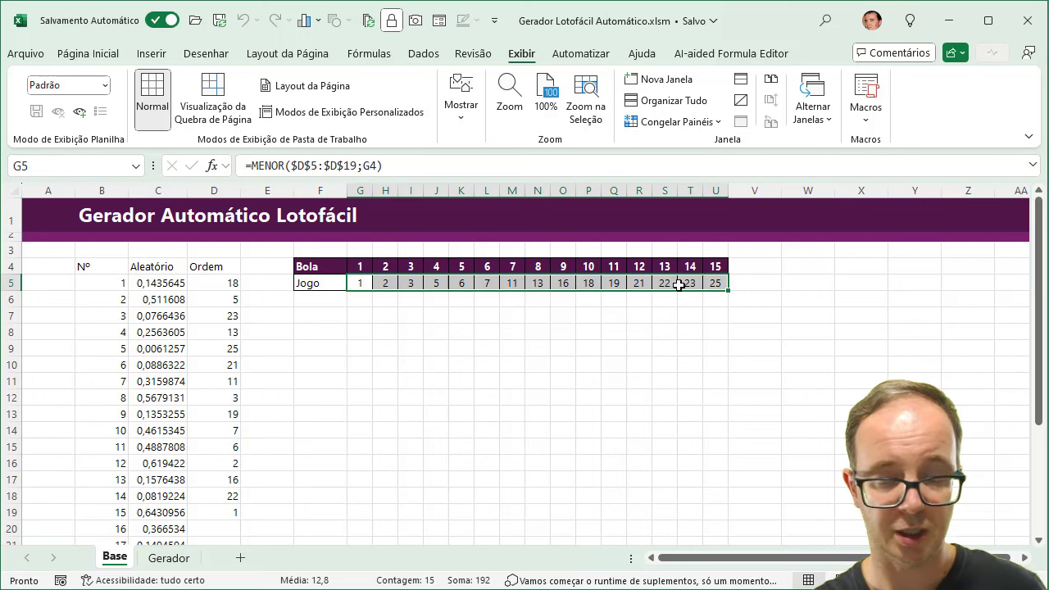
left_click(161, 561)
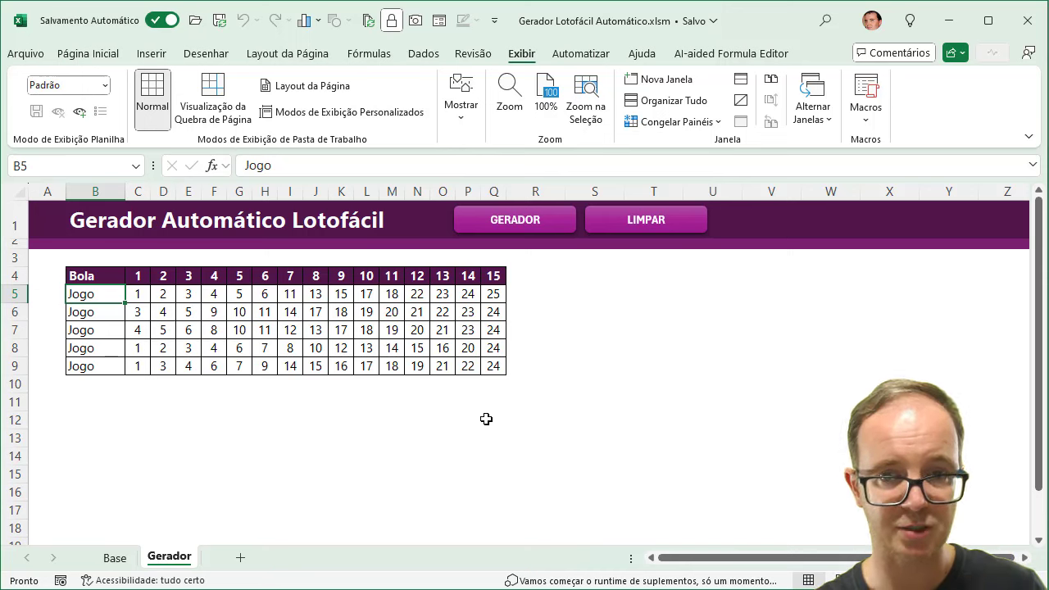